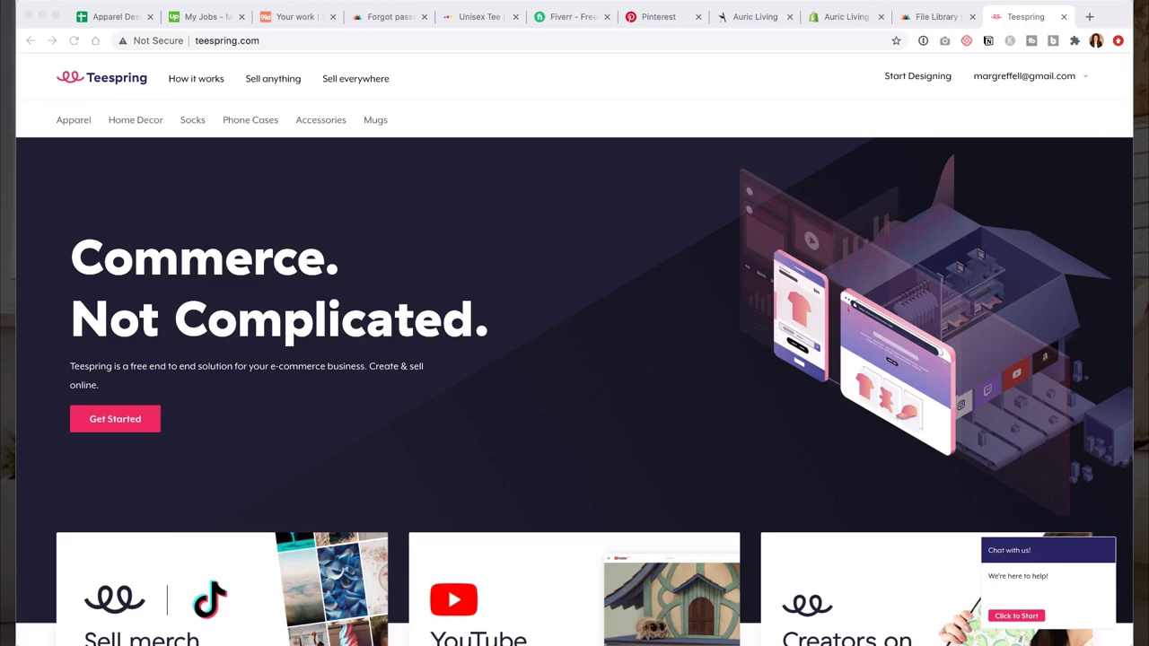
Step: Open Teespring's How it works page and read the intro on what its turn-key service handles, including customer service
{"action": "left_click", "coordinate": [196, 78]}
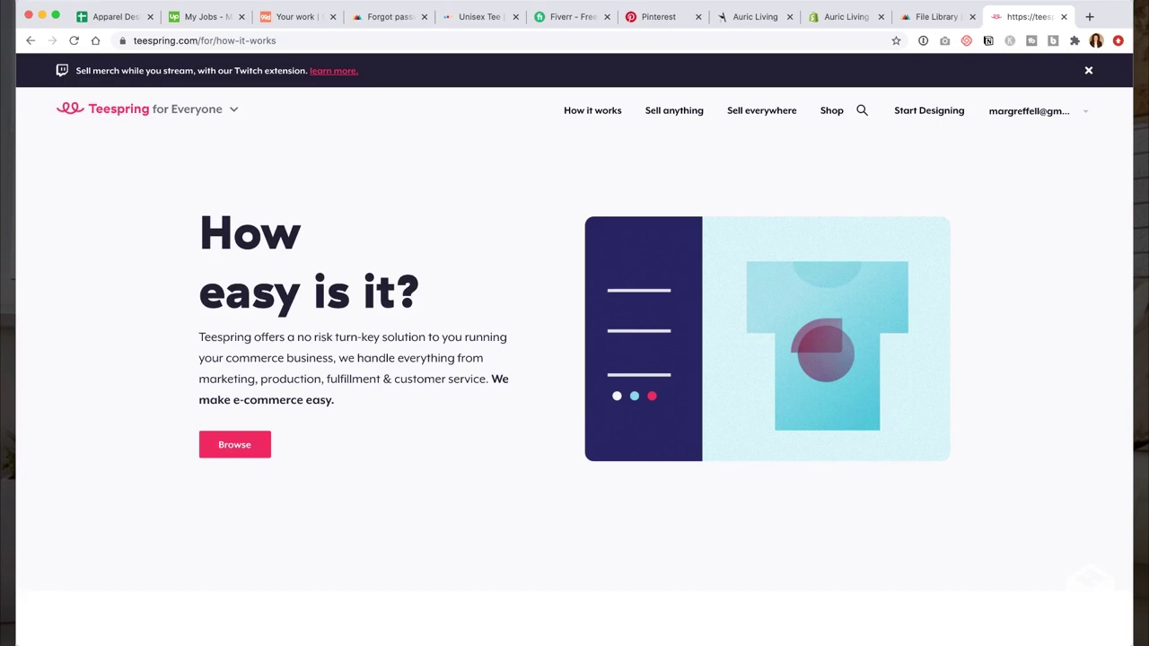
{"action": "mouse_move", "coordinate": [487, 379]}
{"action": "left_mouse_down"}
{"action": "mouse_move", "coordinate": [395, 379]}
{"action": "mouse_move", "coordinate": [483, 379]}
{"action": "left_mouse_up"}
{"action": "left_click", "coordinate": [396, 379]}
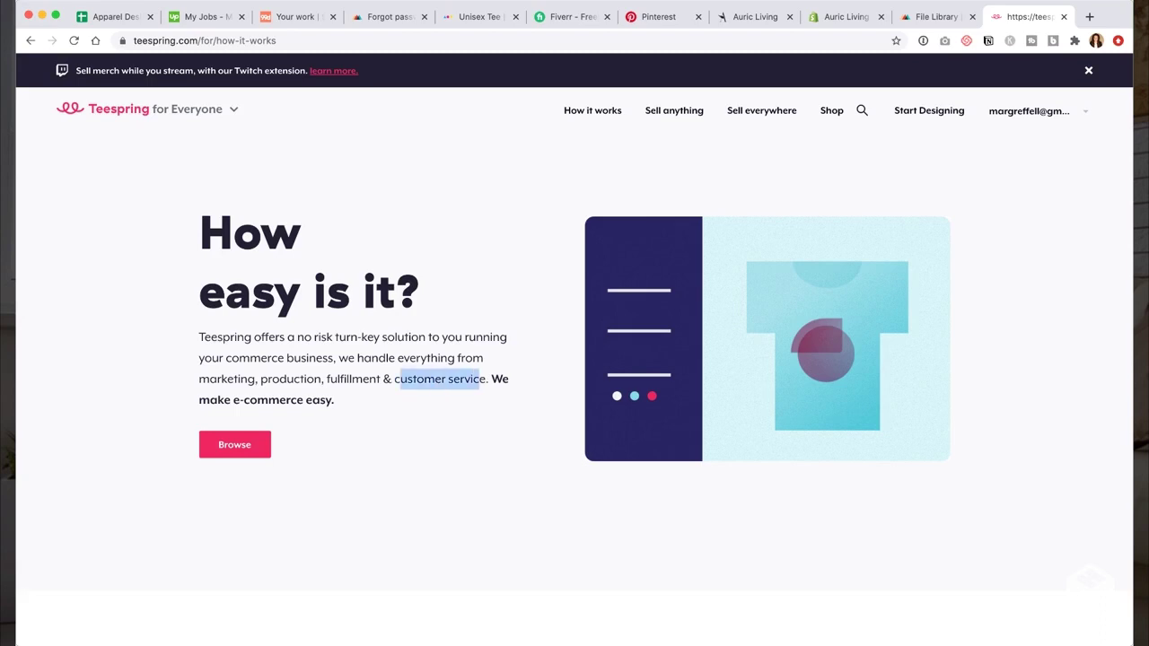
{"action": "left_click", "coordinate": [484, 379]}
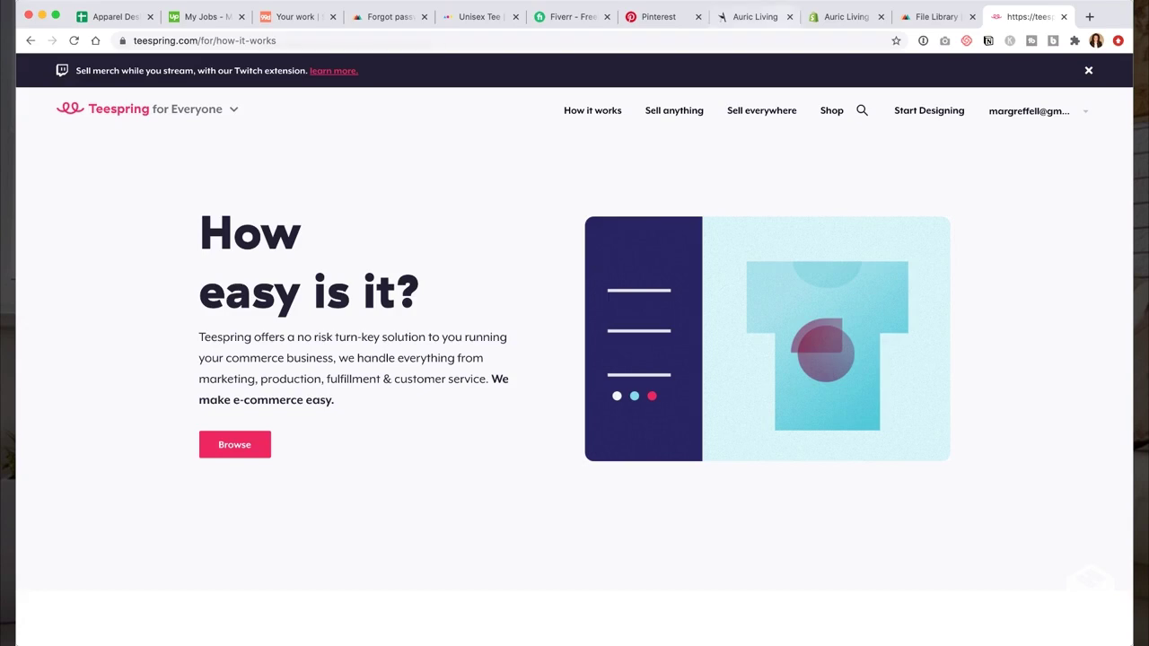
Step: Close both Auric Living browser tabs and dismiss the Twitch extension banner on the Teespring page
{"action": "left_click", "coordinate": [881, 16]}
{"action": "left_click", "coordinate": [790, 17]}
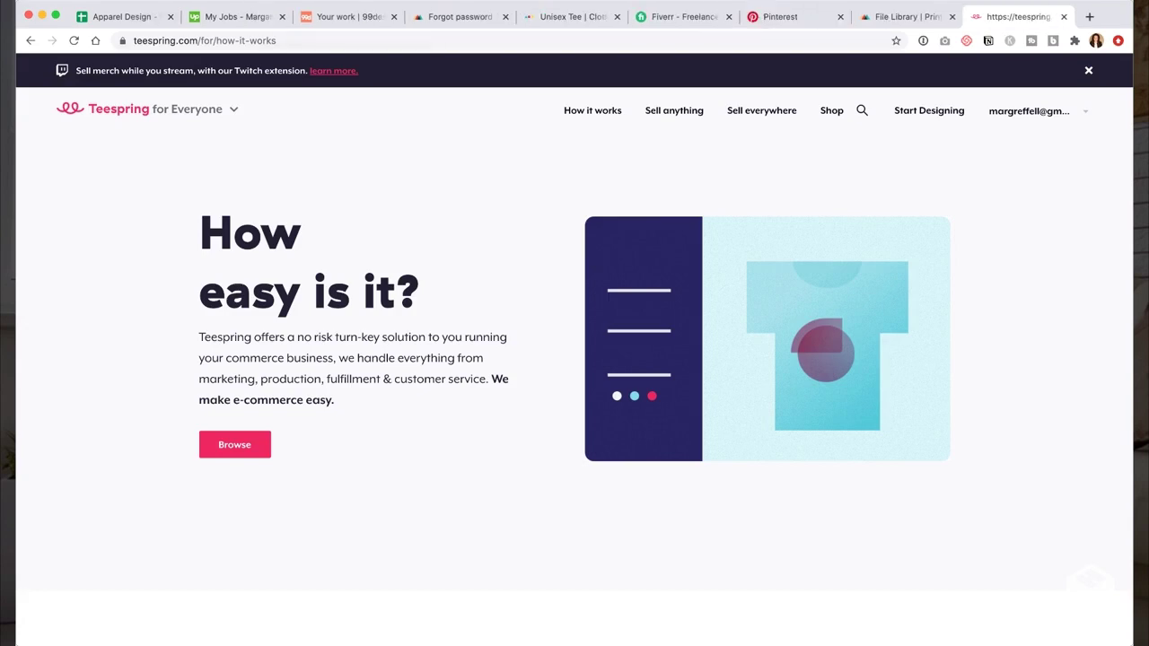
{"action": "left_click", "coordinate": [1089, 70]}
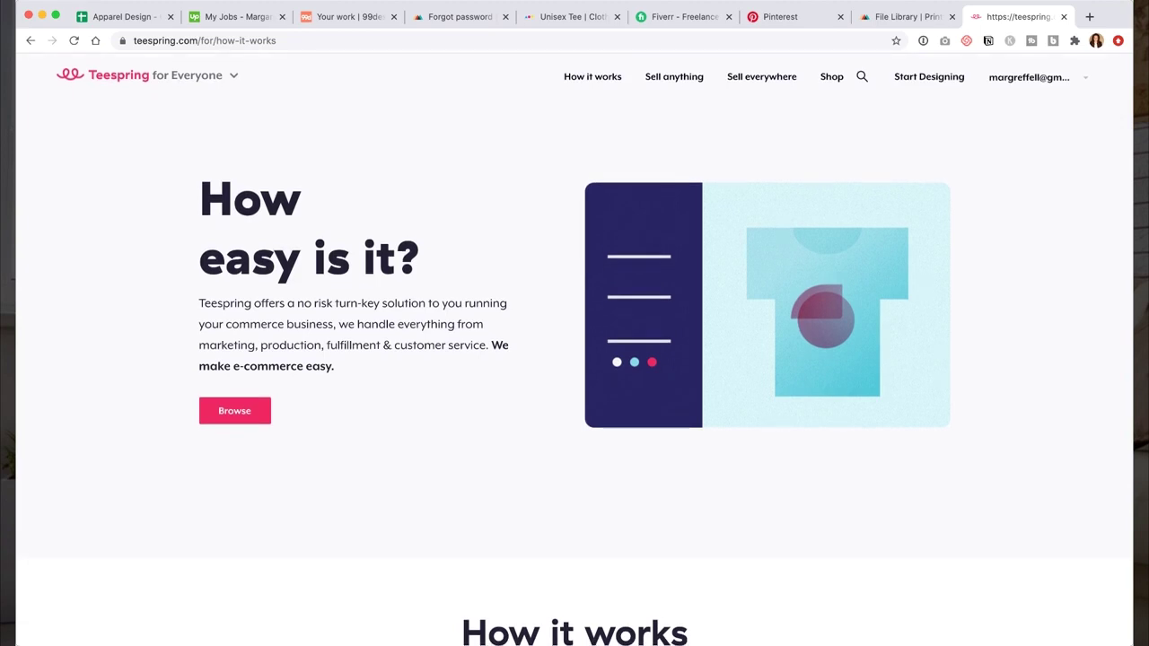
Step: Read the How it works diagram covering what the seller does and what Teespring does
{"action": "scroll", "coordinate": [574, 359], "scroll_direction": "down", "scroll_amount": 5}
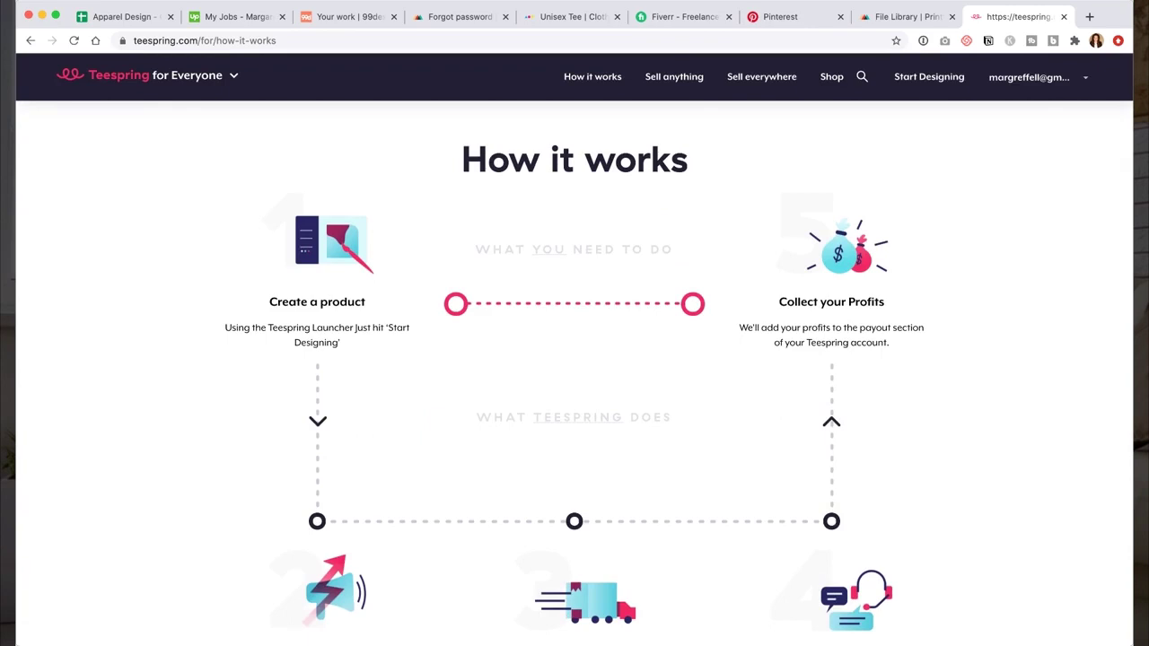
{"action": "scroll", "coordinate": [575, 359], "scroll_direction": "down", "scroll_amount": 3}
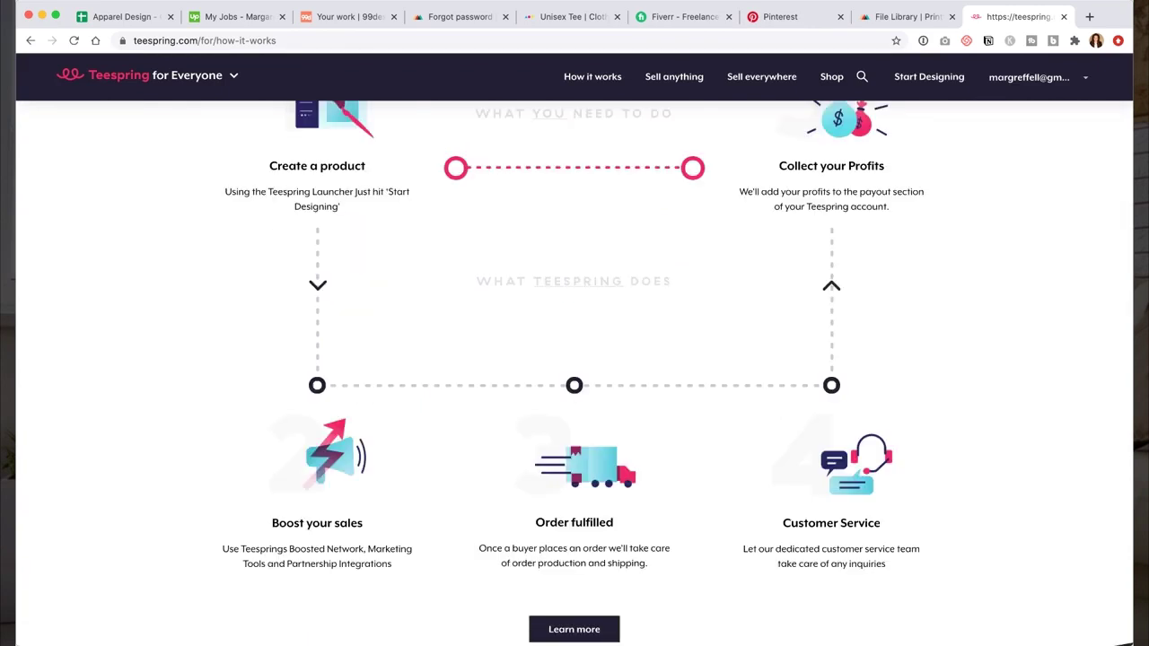
{"action": "scroll", "coordinate": [575, 373], "scroll_direction": "up", "scroll_amount": 1}
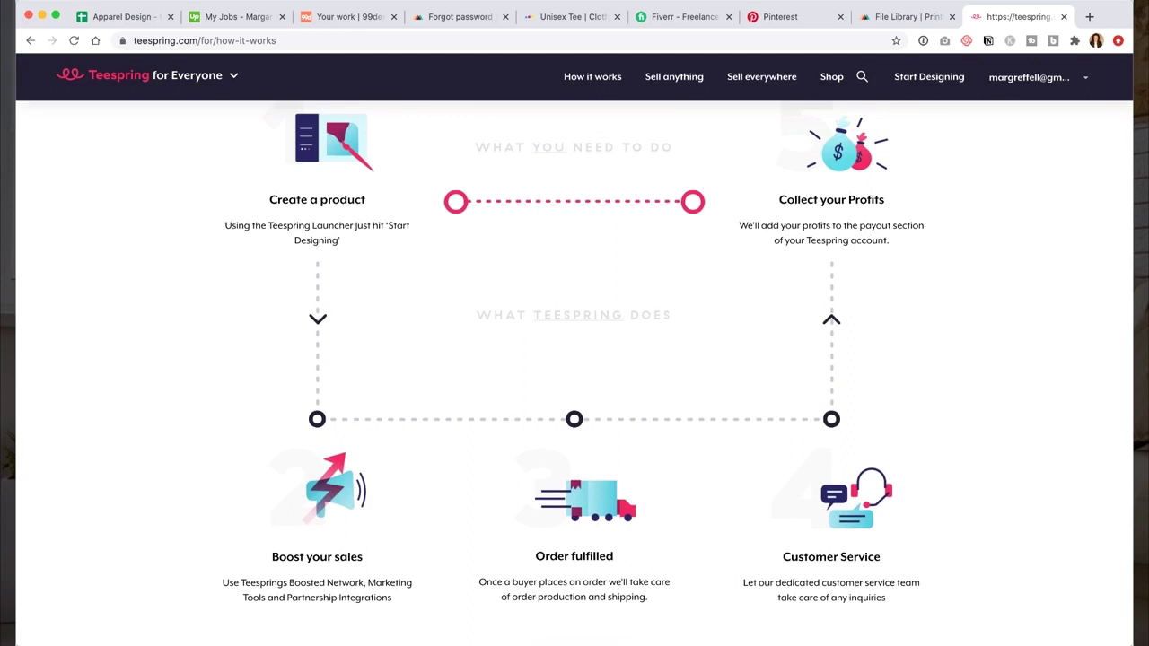
Step: Examine the Pricing section's example sale prices, base costs and profits, and the Resources section below it
{"action": "scroll", "coordinate": [574, 373], "scroll_direction": "down", "scroll_amount": 10}
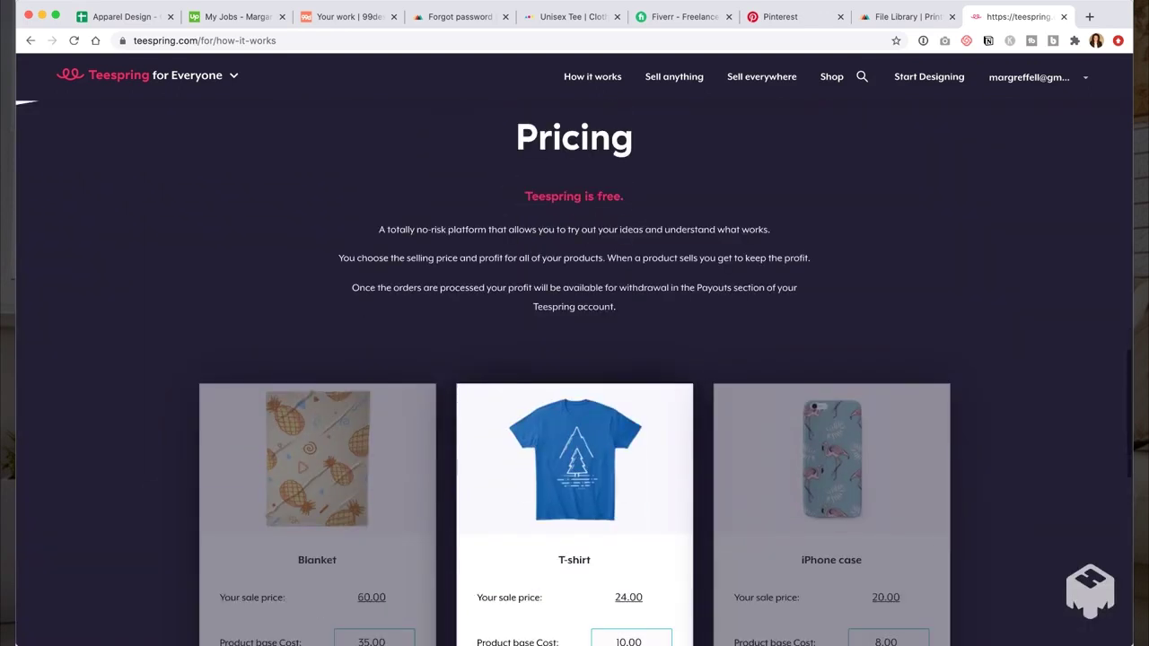
{"action": "scroll", "coordinate": [574, 373], "scroll_direction": "down", "scroll_amount": 3}
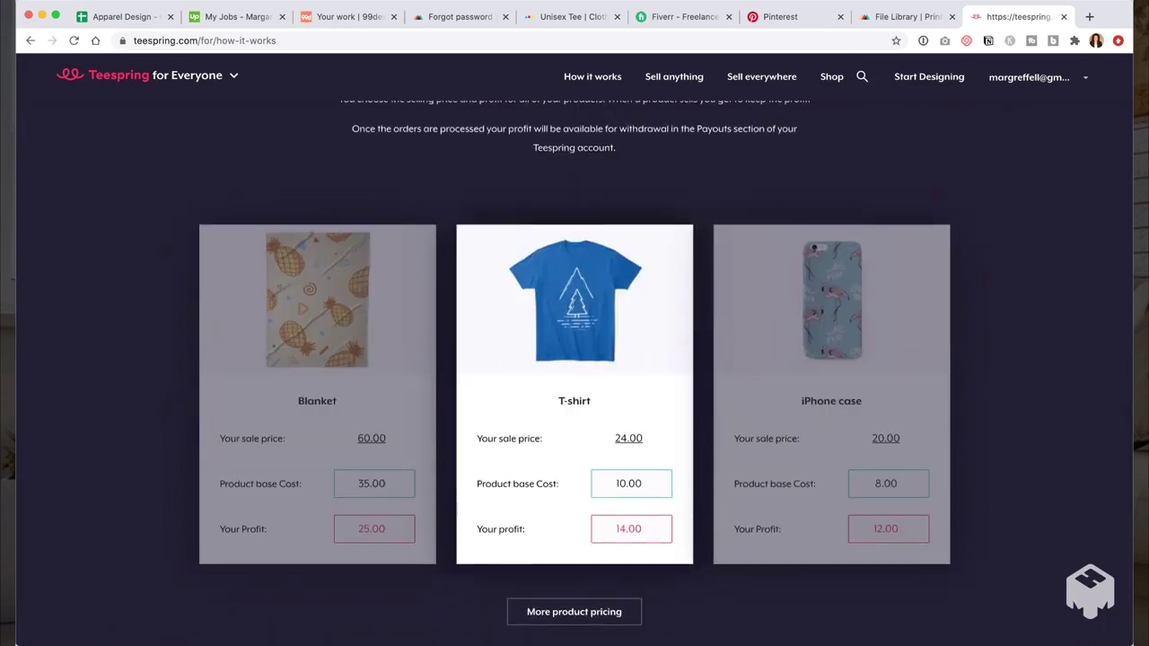
{"action": "scroll", "coordinate": [575, 360], "scroll_direction": "up", "scroll_amount": 2}
{"action": "scroll", "coordinate": [575, 359], "scroll_direction": "down", "scroll_amount": 2}
{"action": "scroll", "coordinate": [629, 389], "scroll_direction": "down", "scroll_amount": 1}
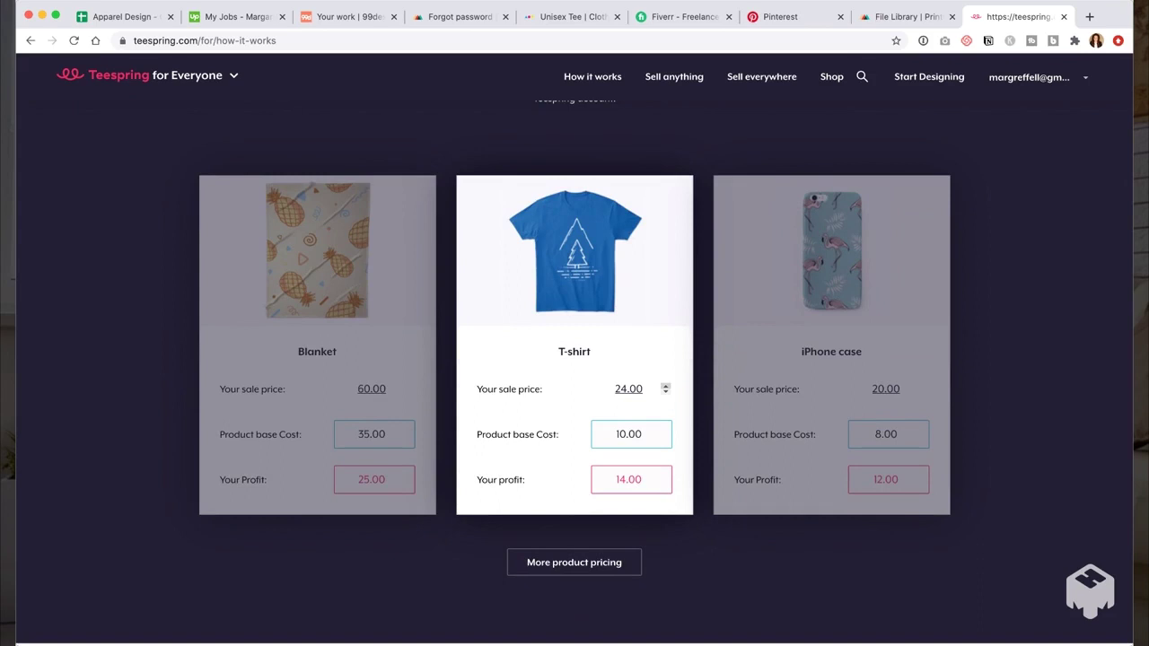
{"action": "scroll", "coordinate": [628, 389], "scroll_direction": "up", "scroll_amount": 2}
{"action": "scroll", "coordinate": [629, 388], "scroll_direction": "down", "scroll_amount": 2}
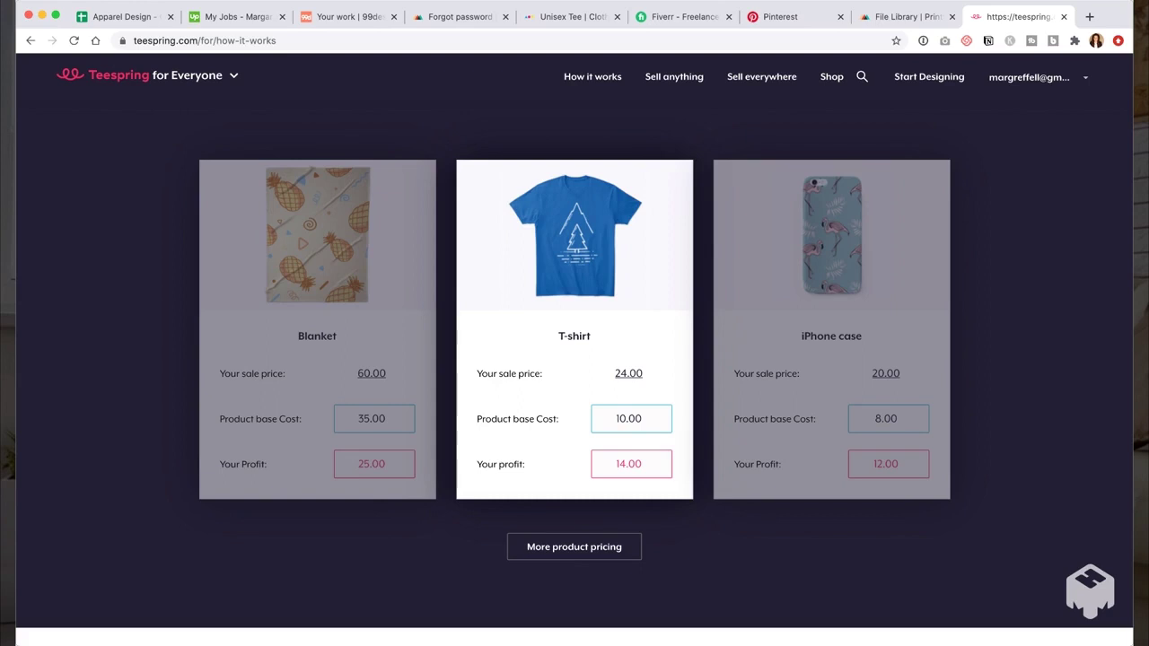
{"action": "scroll", "coordinate": [574, 359], "scroll_direction": "down", "scroll_amount": 6}
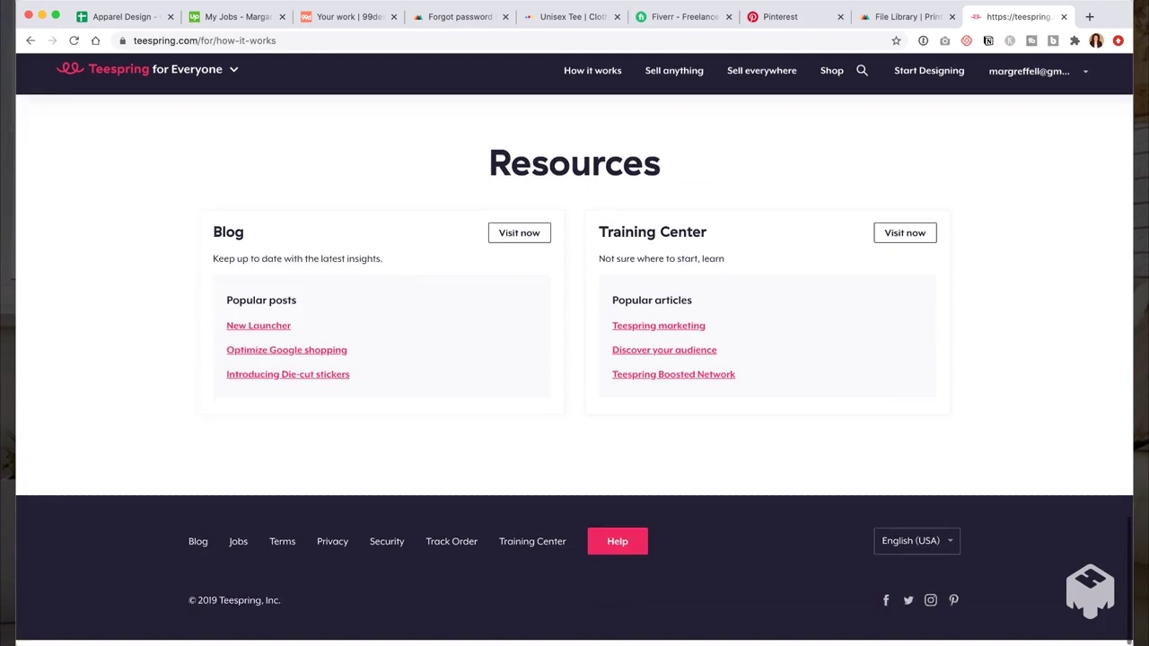
{"action": "scroll", "coordinate": [574, 359], "scroll_direction": "up", "scroll_amount": 10}
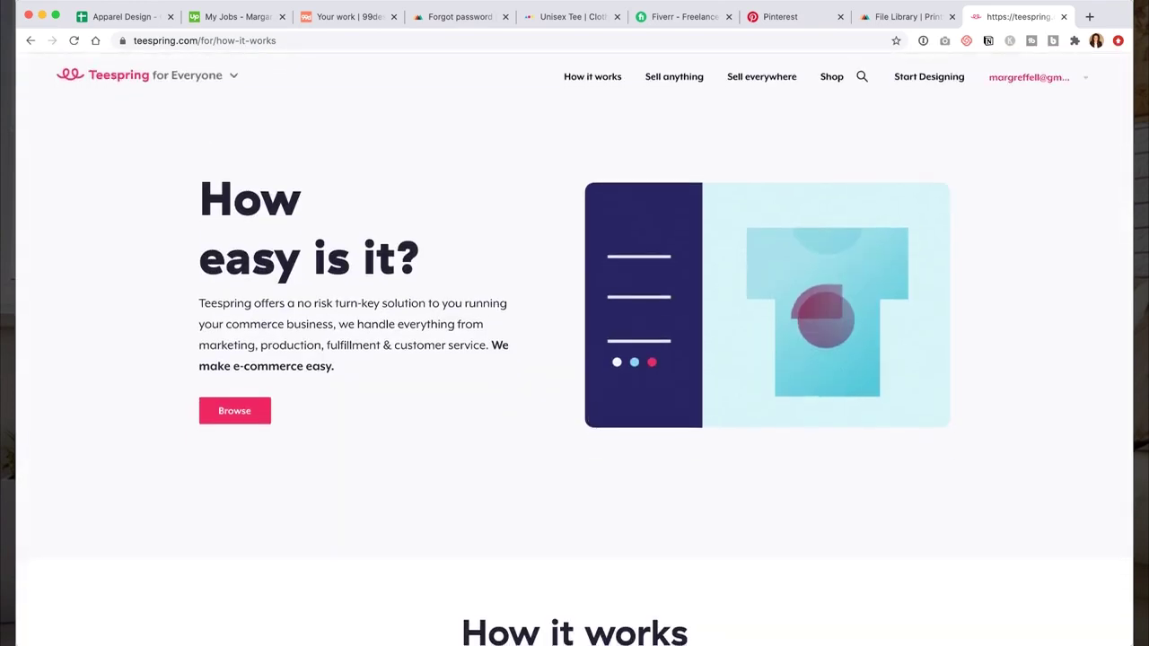
Step: Start designing a product and browse the featured items and apparel categories in the product launcher
{"action": "left_click", "coordinate": [929, 76]}
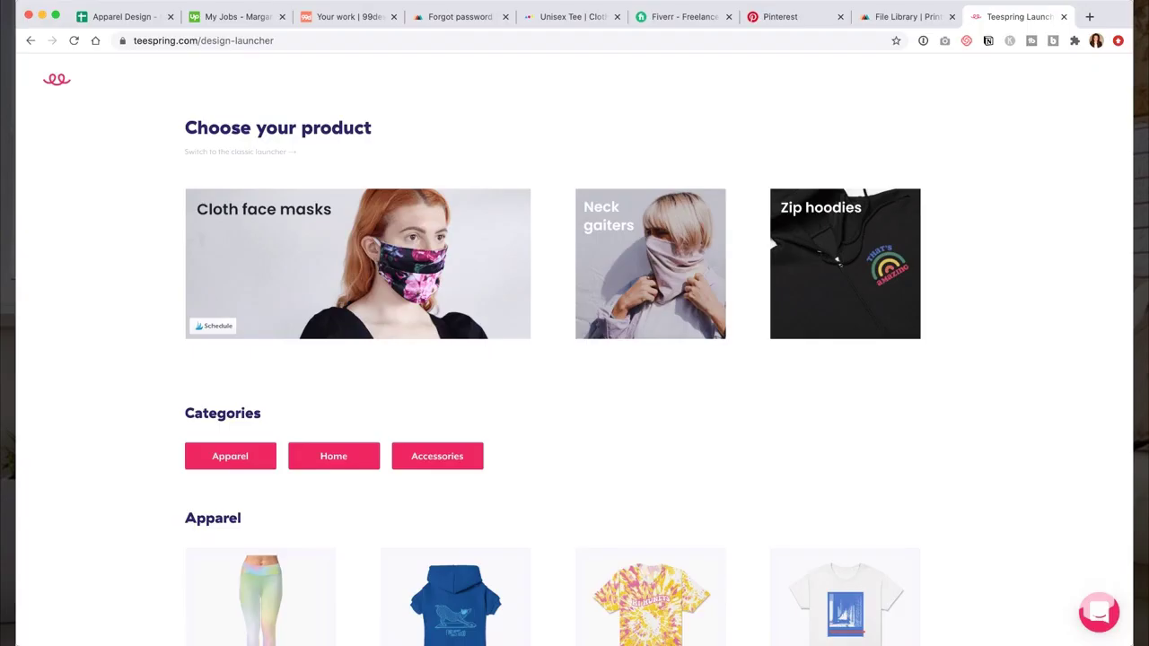
{"action": "scroll", "coordinate": [553, 350], "scroll_direction": "down", "scroll_amount": 2}
{"action": "scroll", "coordinate": [553, 351], "scroll_direction": "up", "scroll_amount": 2}
{"action": "scroll", "coordinate": [553, 350], "scroll_direction": "down", "scroll_amount": 1}
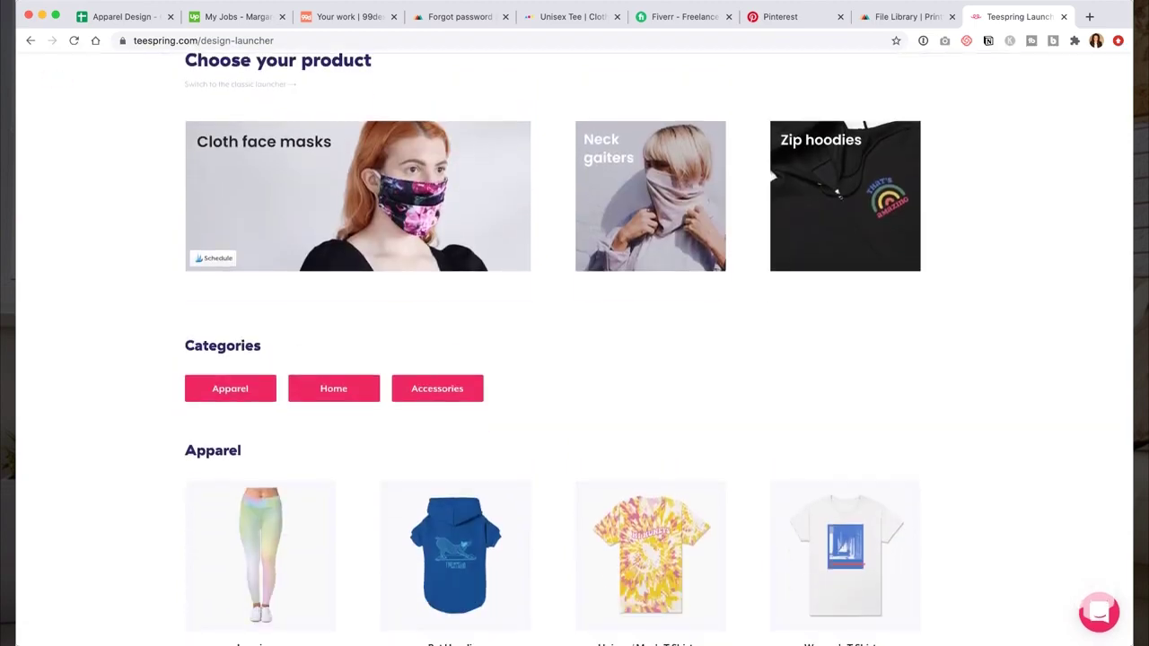
{"action": "scroll", "coordinate": [553, 350], "scroll_direction": "up", "scroll_amount": 1}
{"action": "scroll", "coordinate": [575, 350], "scroll_direction": "up", "scroll_amount": 1}
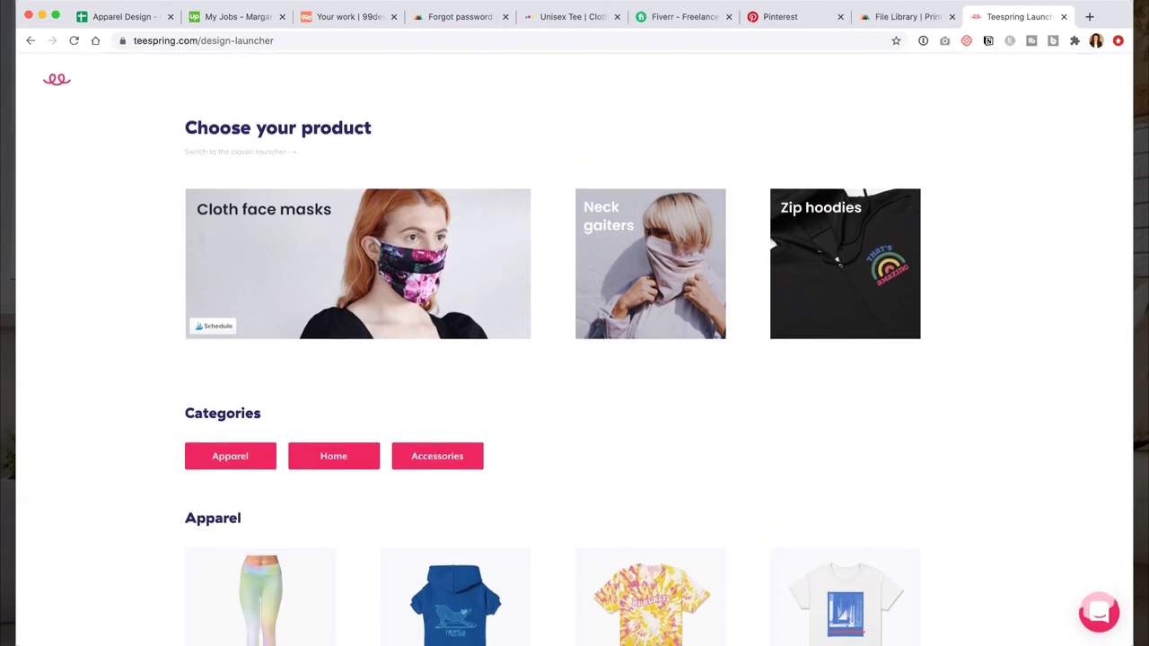
{"action": "scroll", "coordinate": [574, 351], "scroll_direction": "down", "scroll_amount": 1}
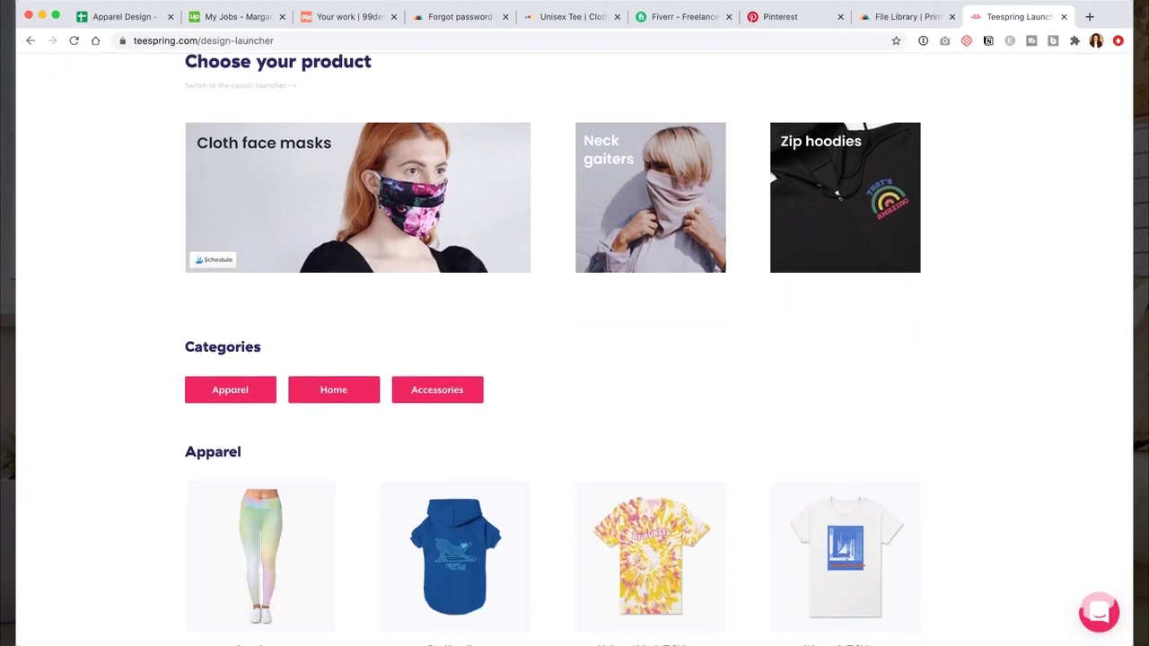
{"action": "scroll", "coordinate": [552, 341], "scroll_direction": "down", "scroll_amount": 3}
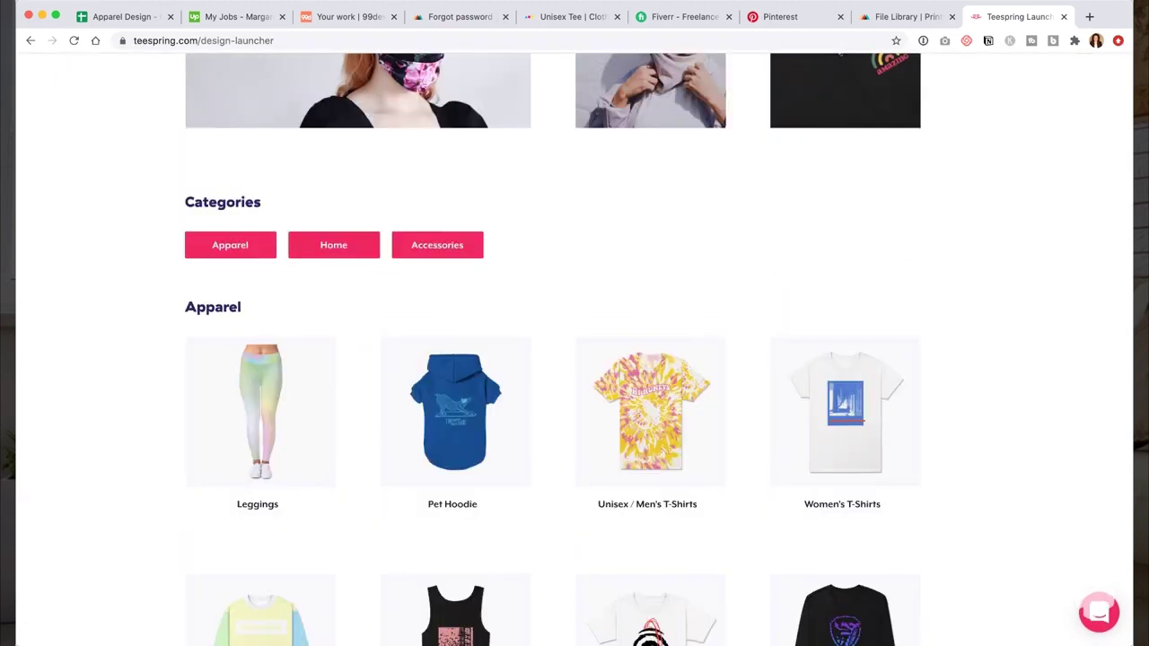
{"action": "scroll", "coordinate": [844, 431], "scroll_direction": "down", "scroll_amount": 4}
{"action": "scroll", "coordinate": [844, 431], "scroll_direction": "up", "scroll_amount": 5}
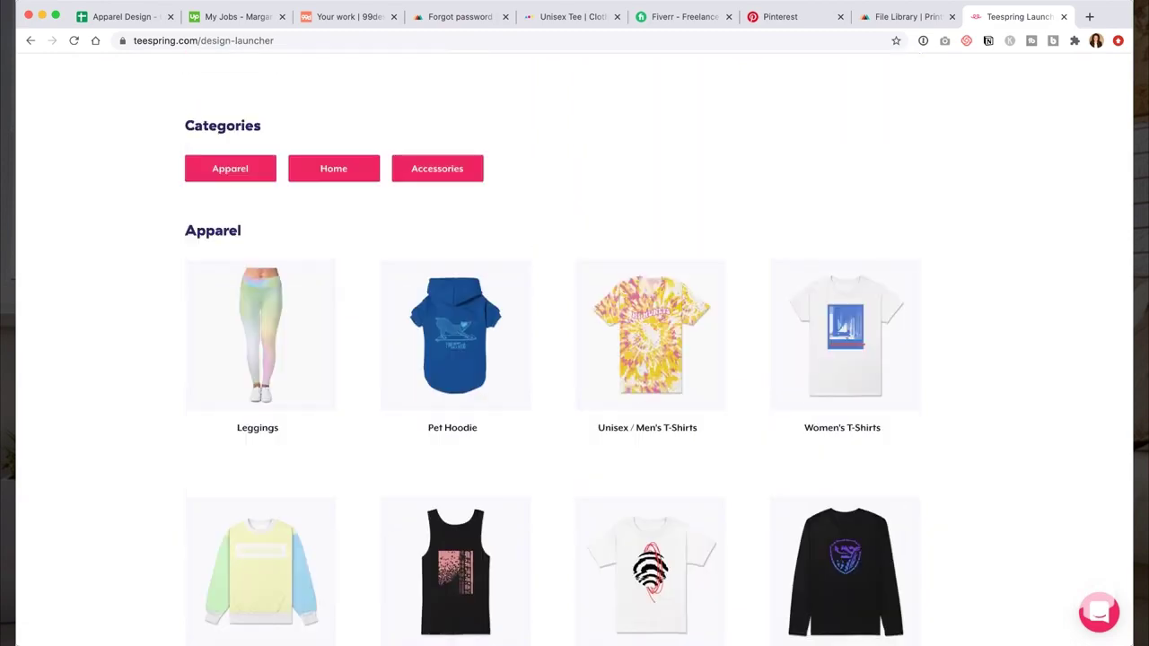
{"action": "scroll", "coordinate": [575, 350], "scroll_direction": "up", "scroll_amount": 2}
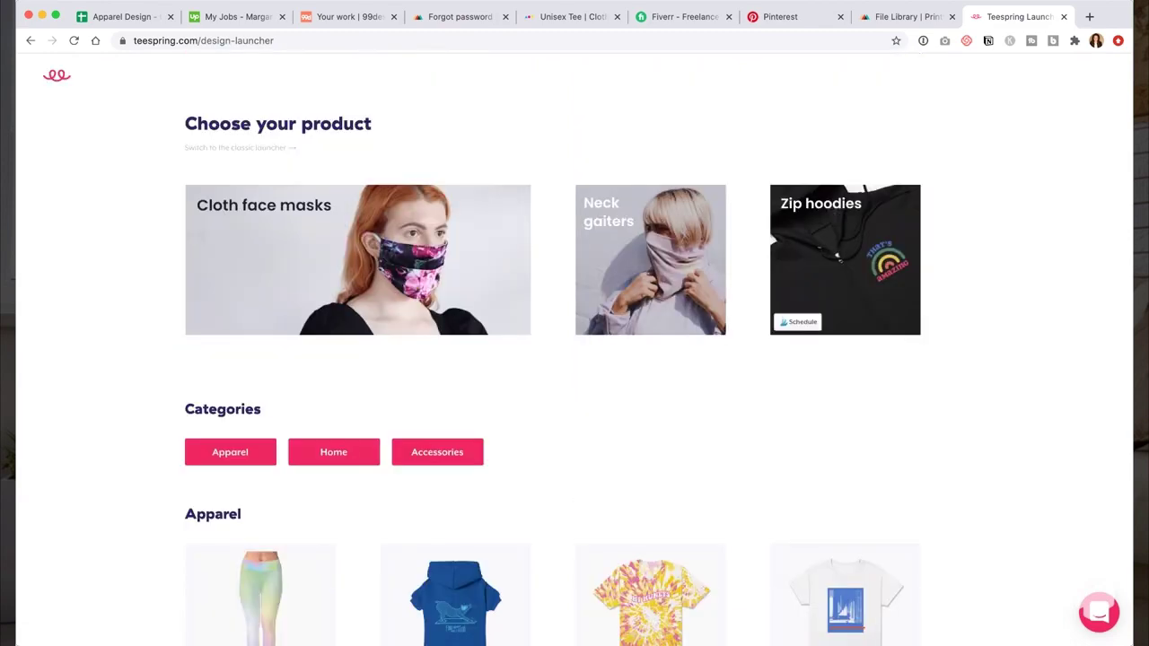
{"action": "scroll", "coordinate": [552, 350], "scroll_direction": "down", "scroll_amount": 10}
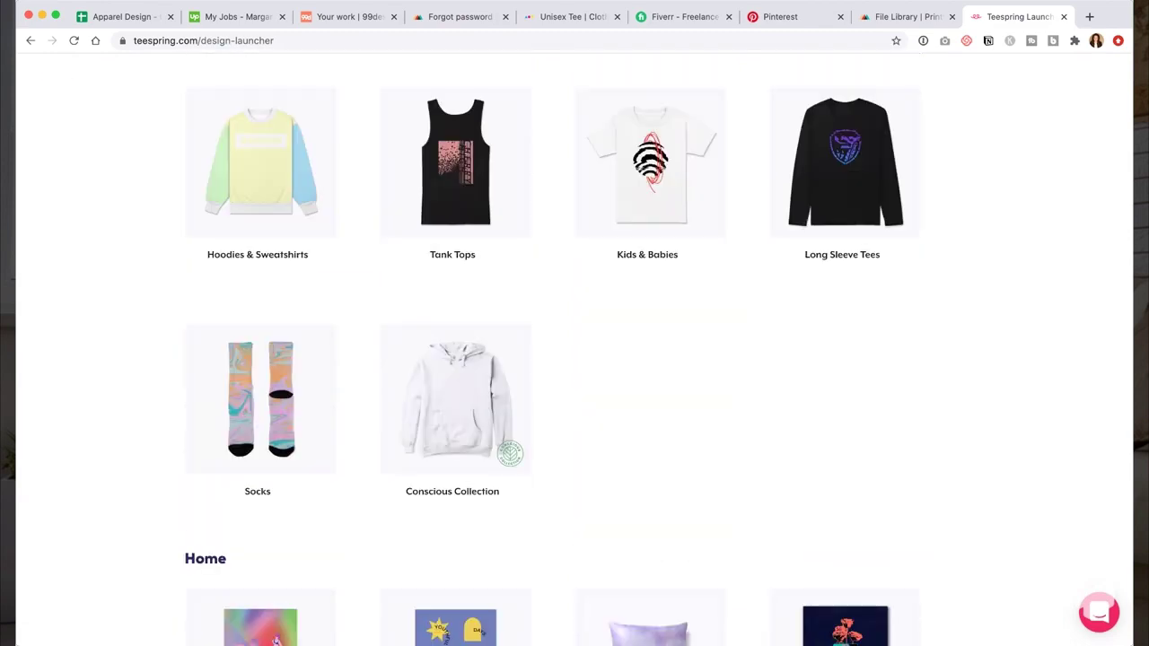
Step: Check the Conscious Collection products, and return to the catalog to look over the home and accessories items
{"action": "left_click", "coordinate": [456, 499]}
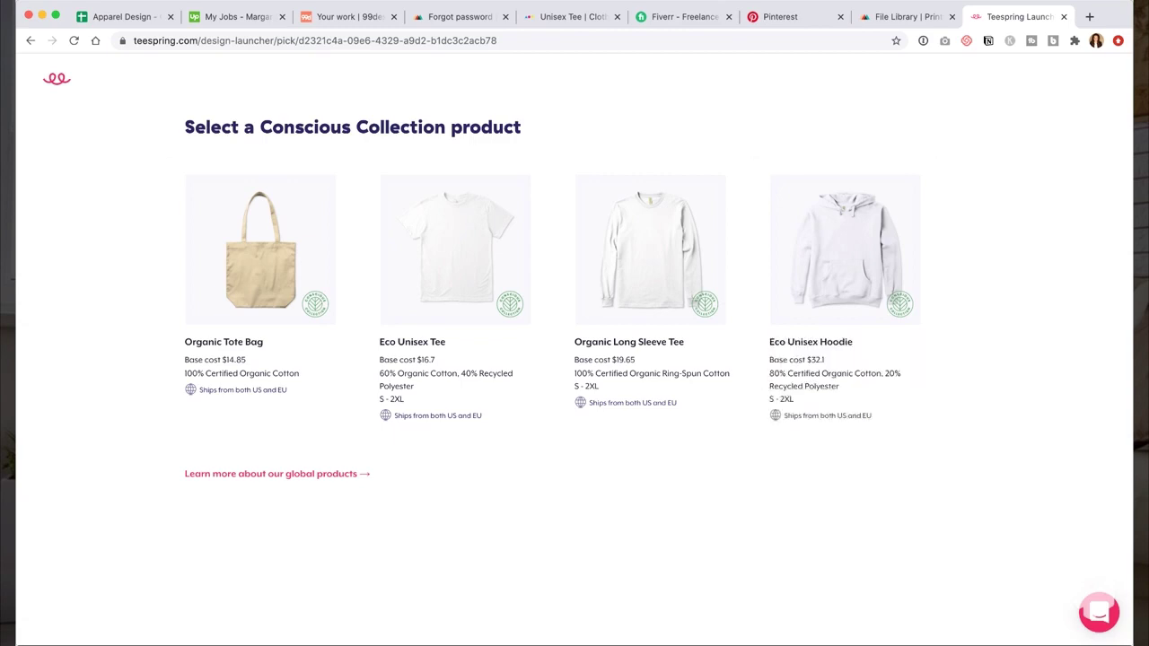
{"action": "left_click", "coordinate": [30, 40]}
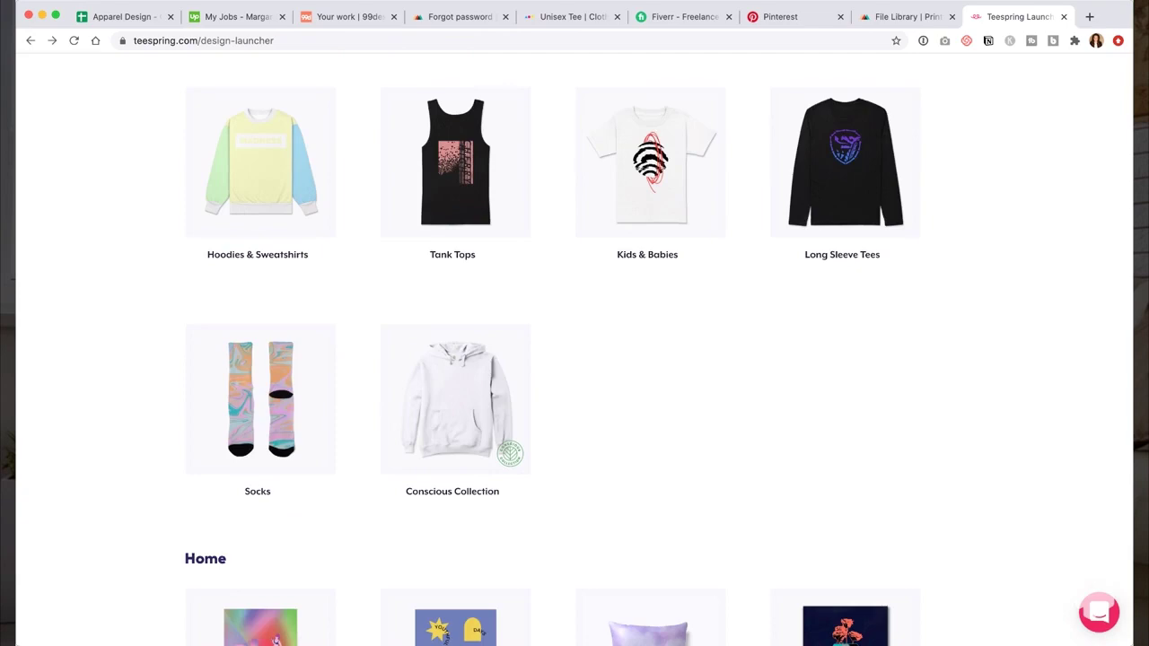
{"action": "scroll", "coordinate": [845, 404], "scroll_direction": "down", "scroll_amount": 10}
{"action": "scroll", "coordinate": [845, 404], "scroll_direction": "down", "scroll_amount": 6}
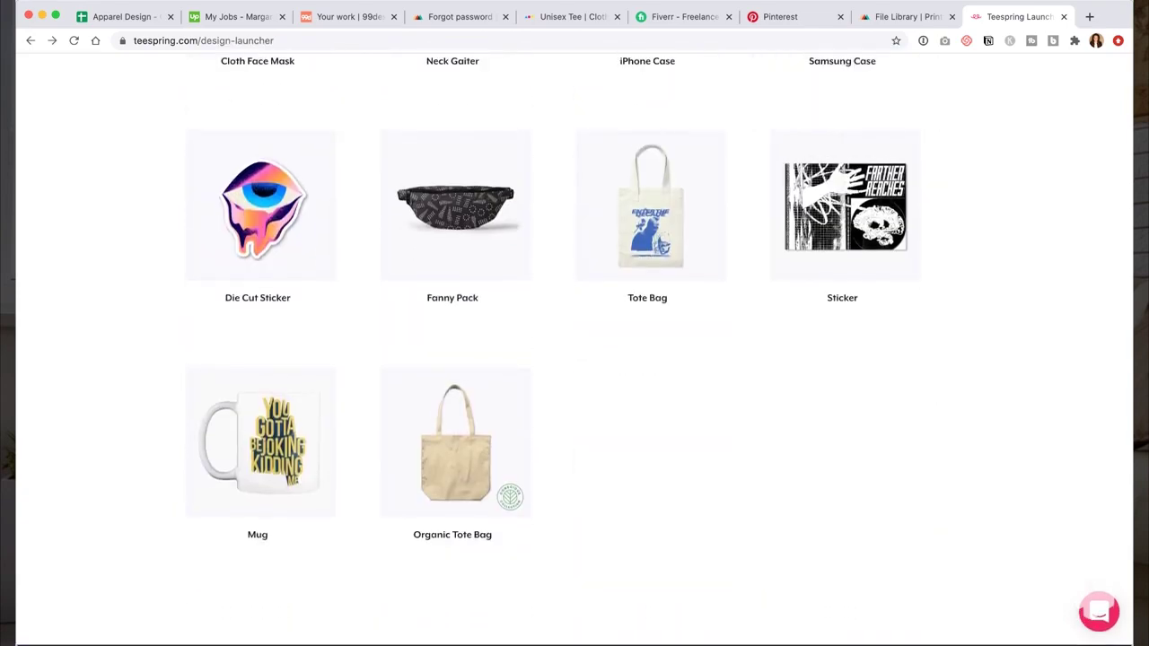
Step: View the available Long Sleeve Tee products and return to the product catalog
{"action": "scroll", "coordinate": [845, 404], "scroll_direction": "up", "scroll_amount": 18}
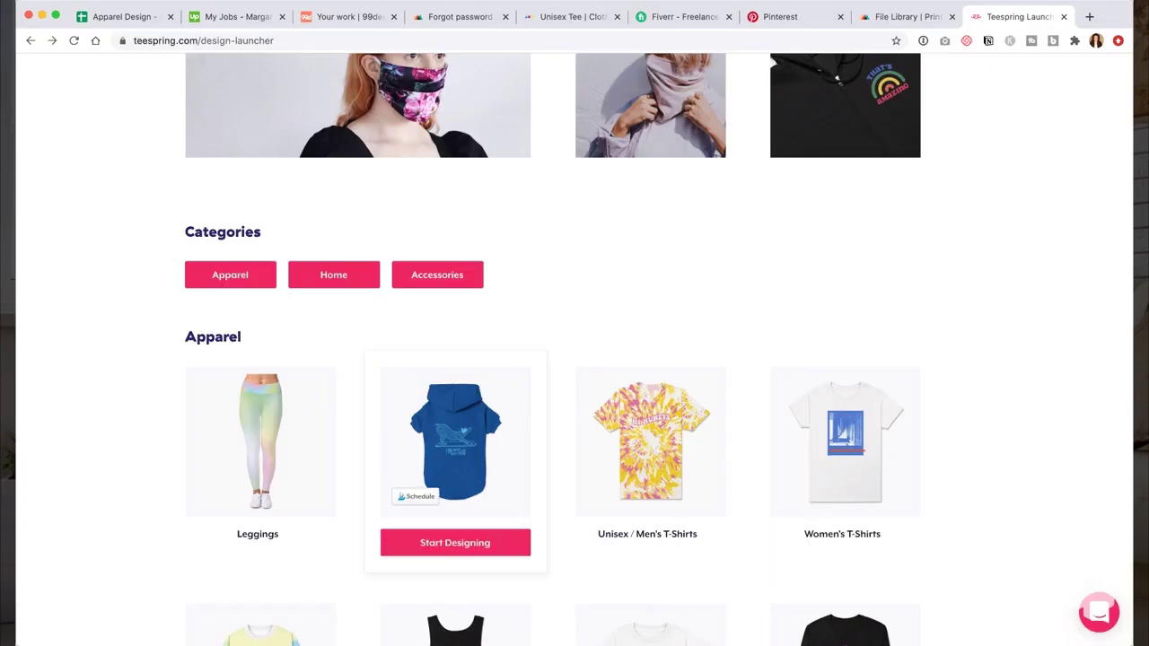
{"action": "scroll", "coordinate": [453, 449], "scroll_direction": "down", "scroll_amount": 2}
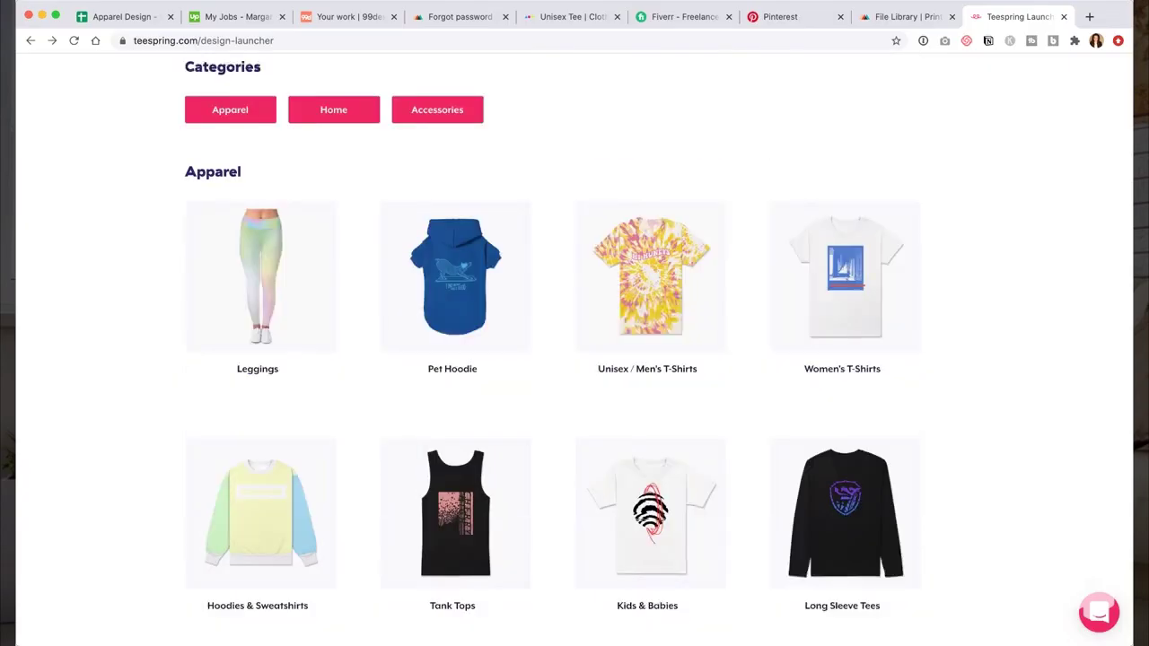
{"action": "left_click", "coordinate": [844, 578]}
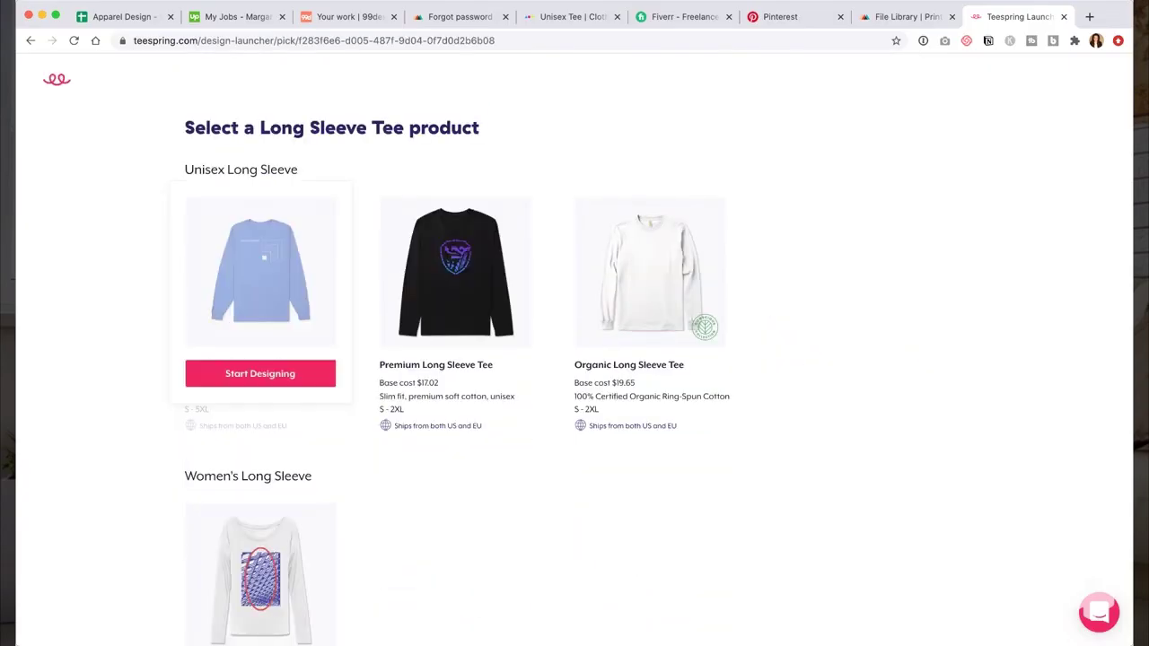
{"action": "left_click", "coordinate": [31, 41]}
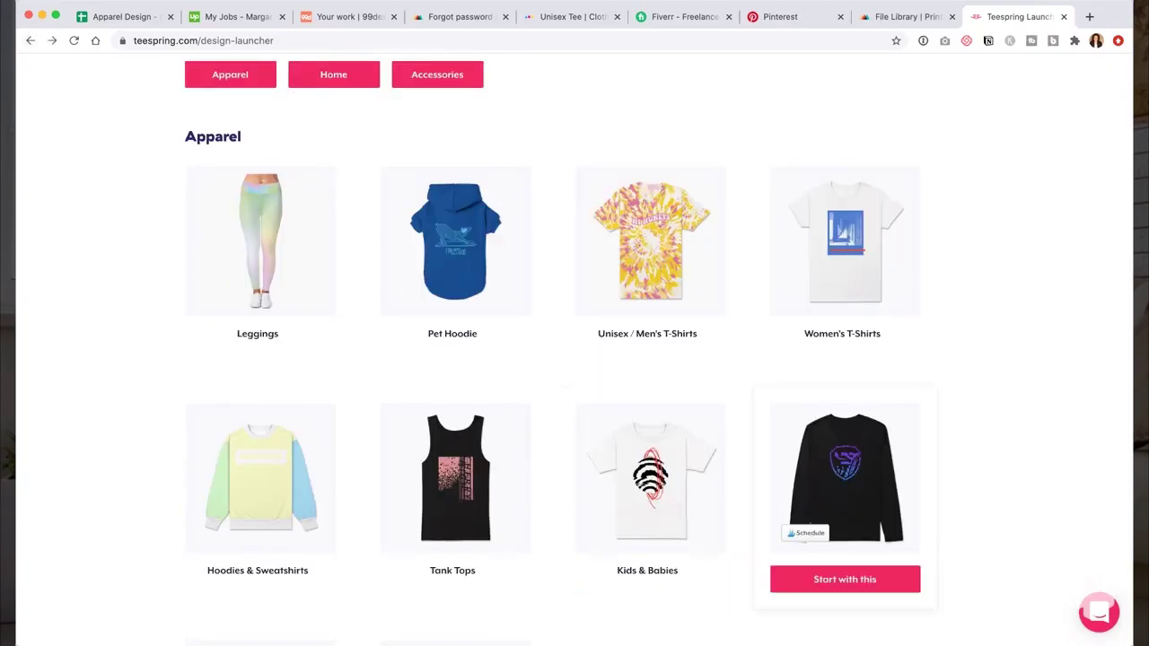
{"action": "left_click", "coordinate": [845, 169]}
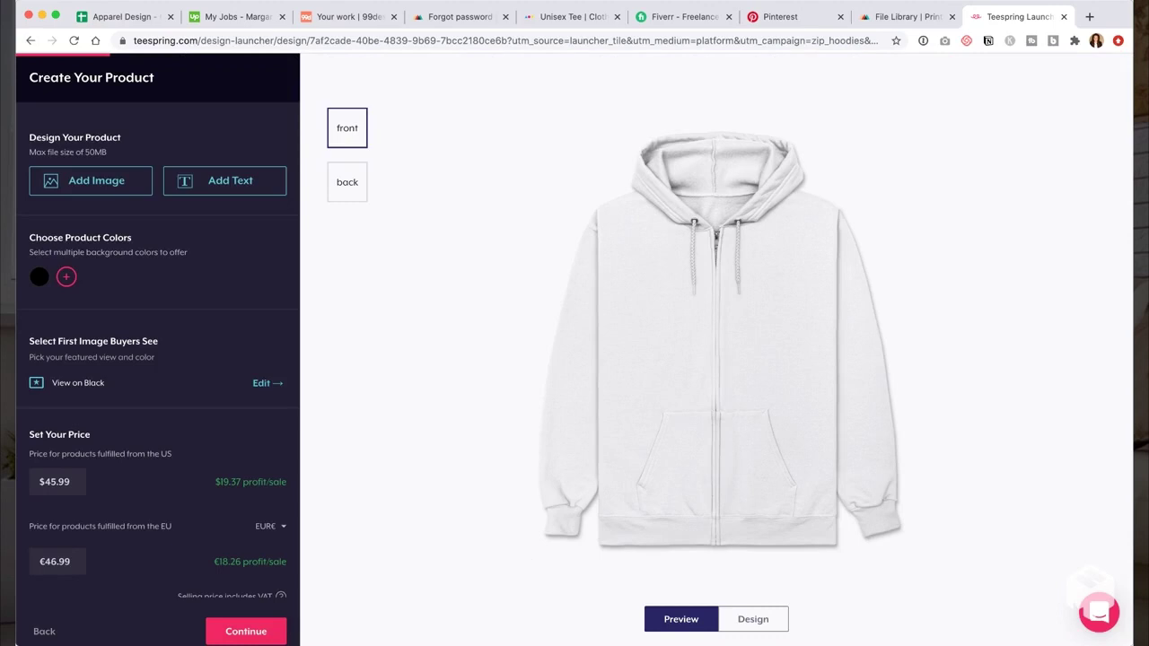
{"action": "left_click", "coordinate": [347, 183]}
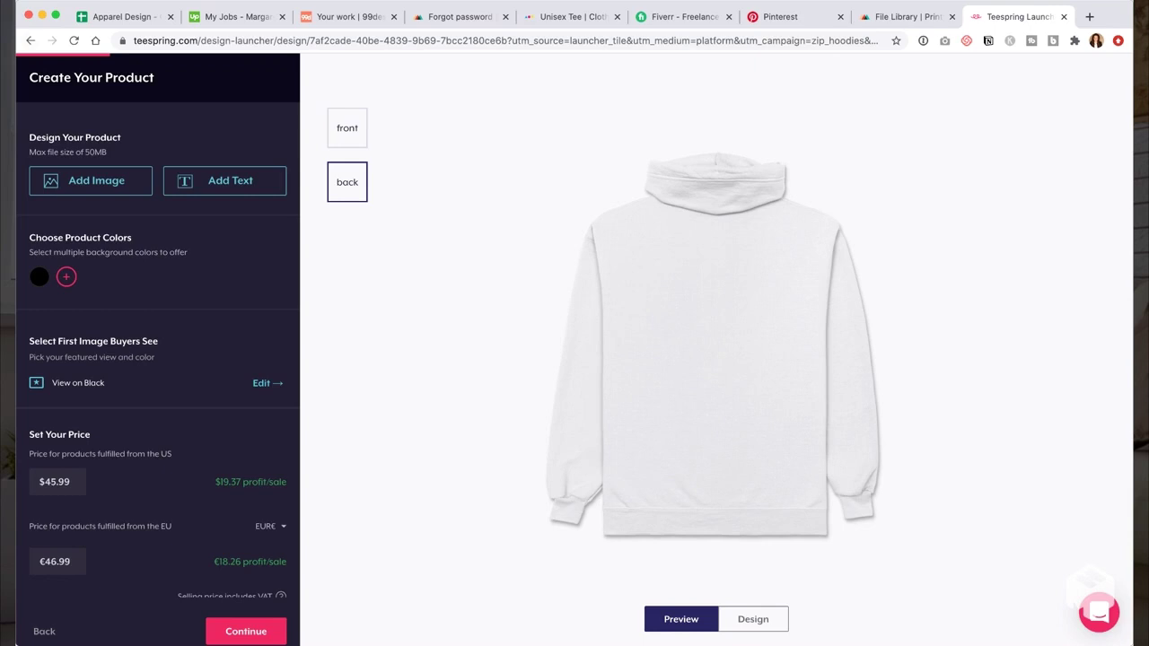
{"action": "left_click", "coordinate": [30, 40]}
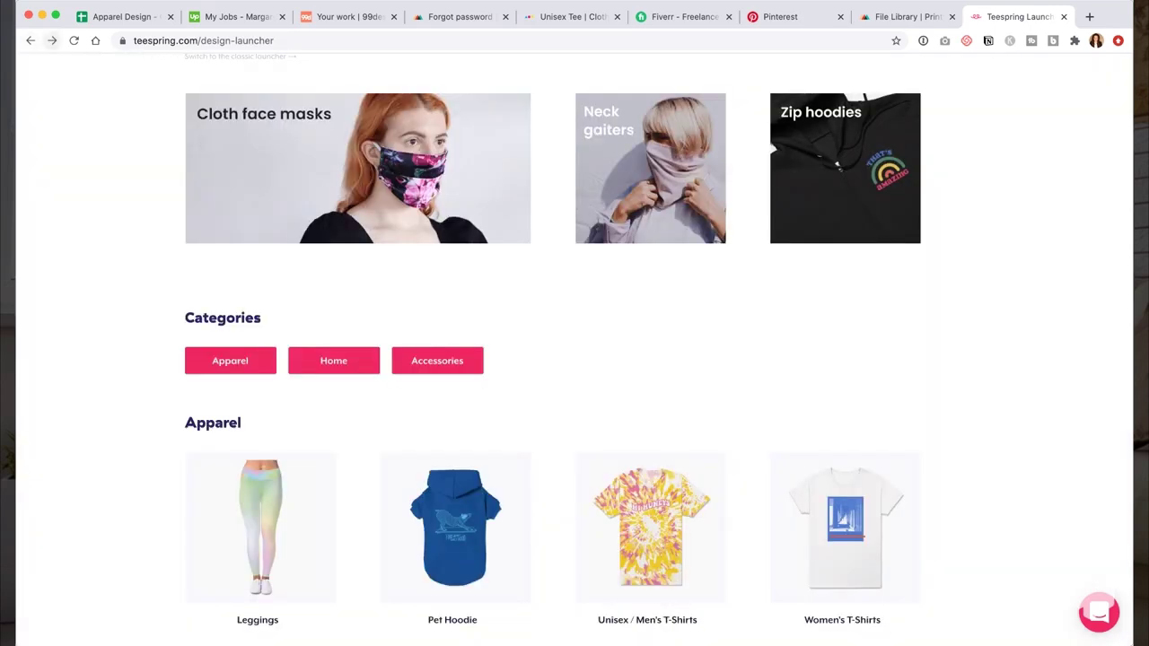
Step: Start a zip hoodie design from the featured products and show the hoodie's back
{"action": "left_click", "coordinate": [844, 168]}
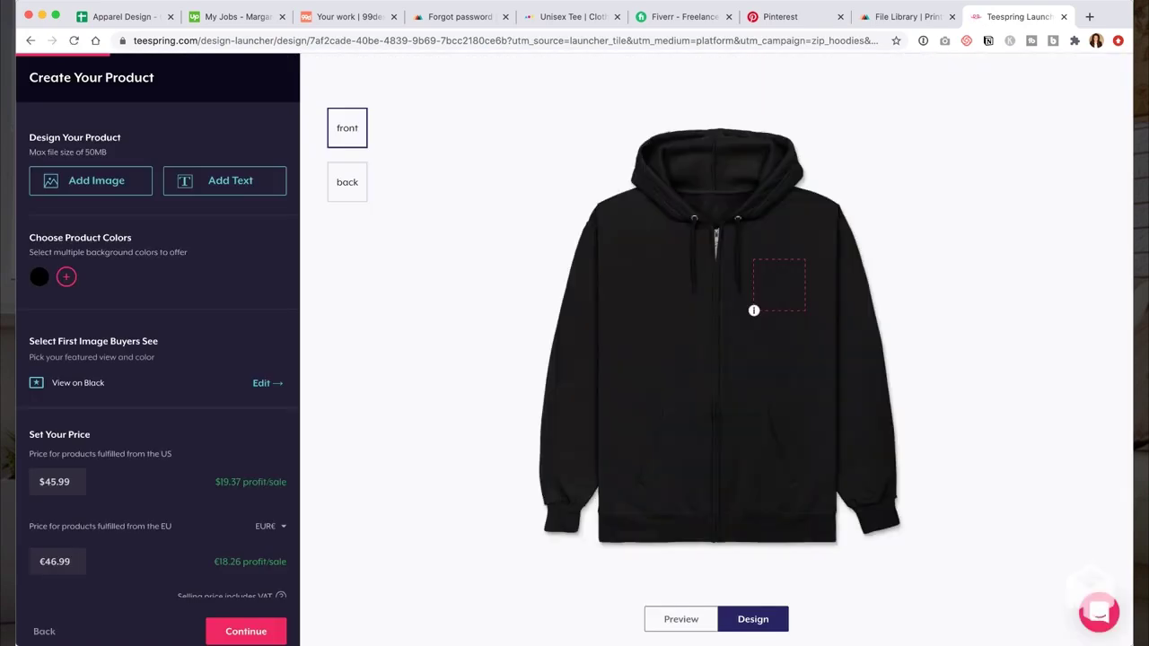
{"action": "left_click", "coordinate": [347, 182]}
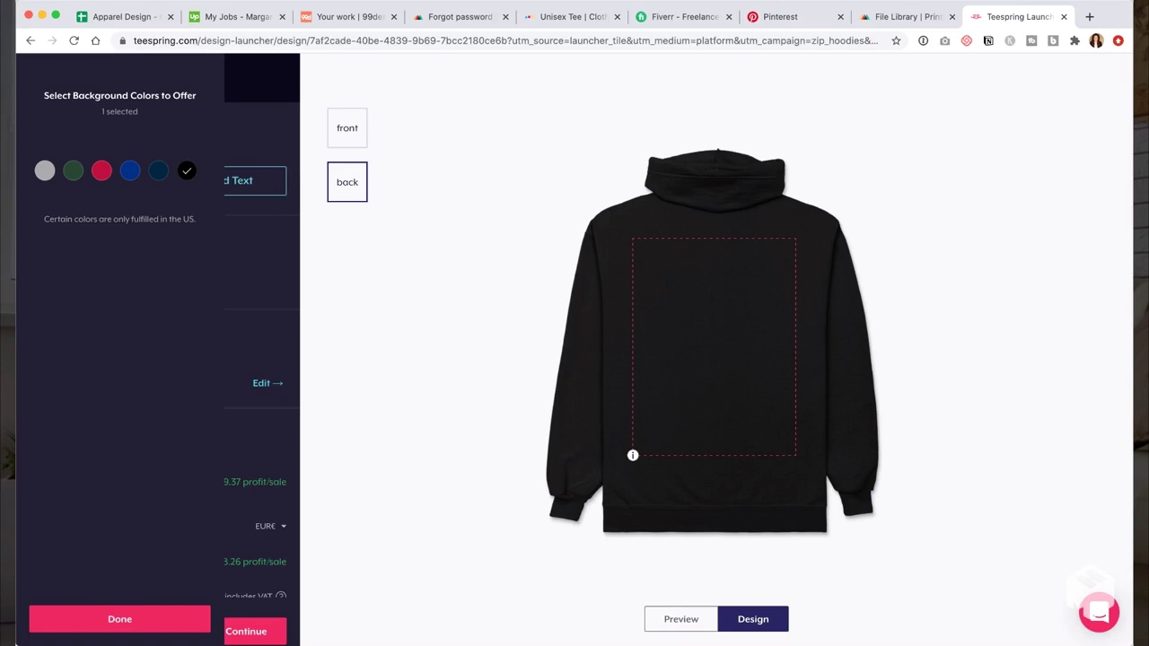
Step: Offer the hoodie in Light Steel and Deep Forest in addition to black, trying out the red and navy colors
{"action": "left_click", "coordinate": [45, 171]}
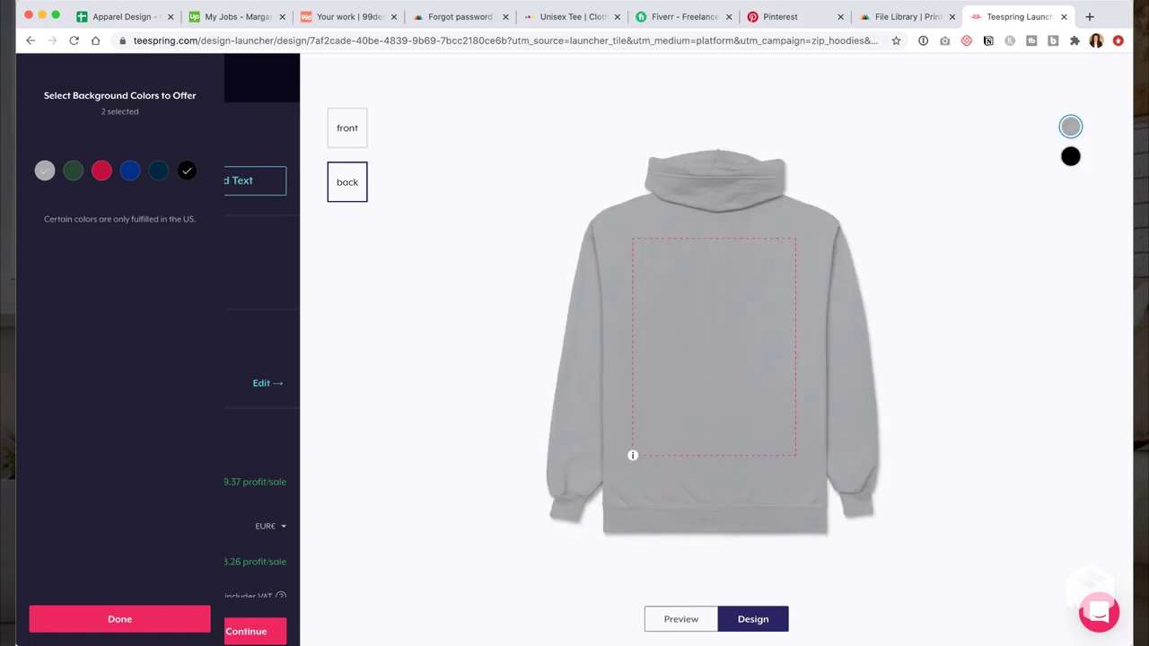
{"action": "left_click", "coordinate": [73, 170]}
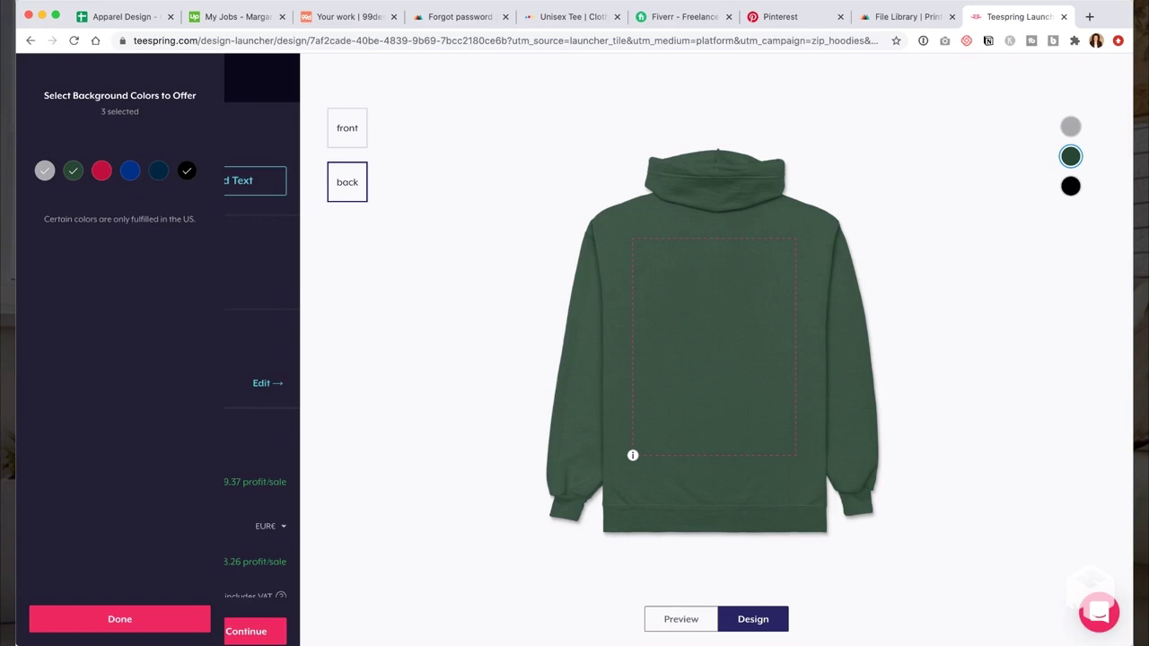
{"action": "left_click", "coordinate": [101, 171]}
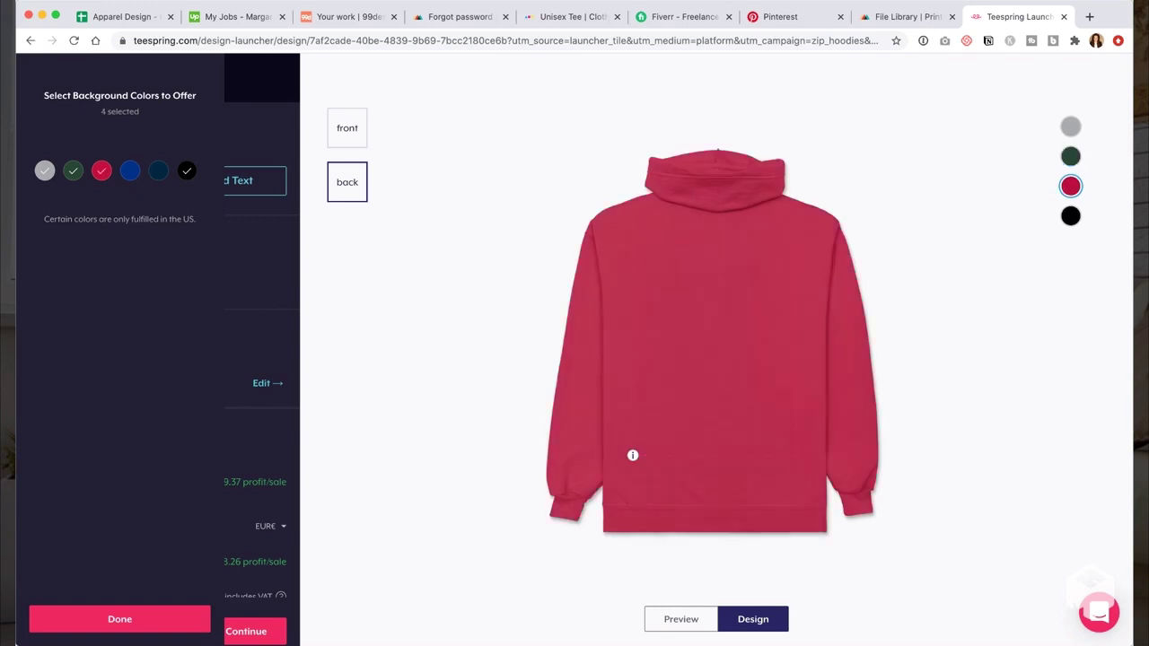
{"action": "left_click", "coordinate": [73, 171]}
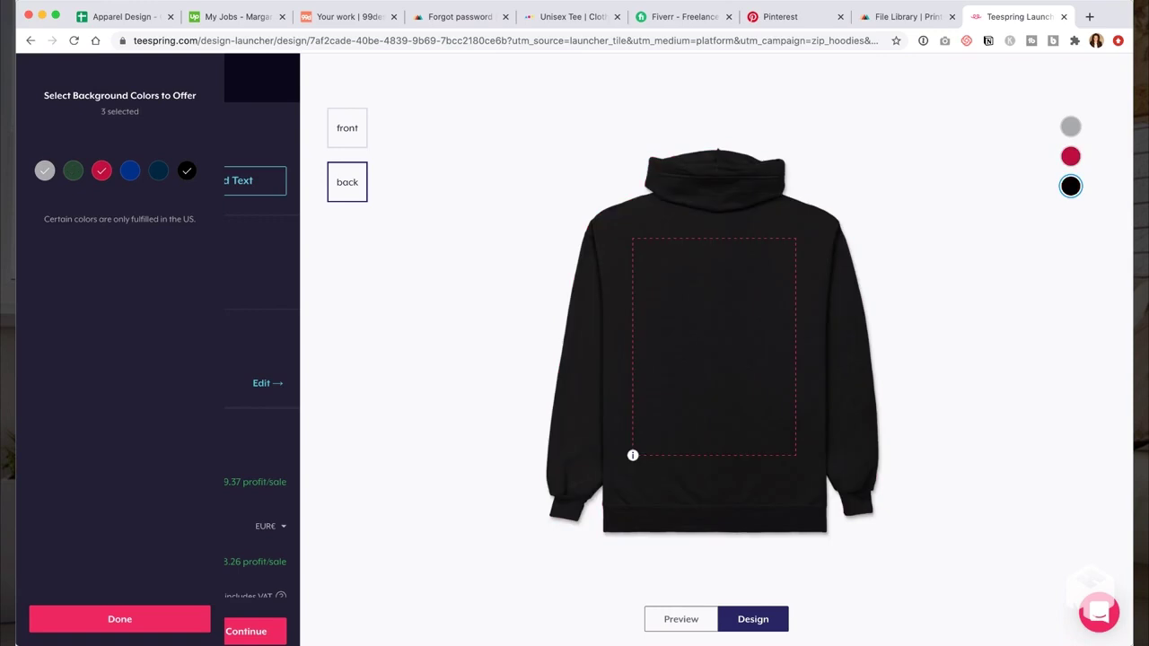
{"action": "left_click", "coordinate": [74, 170]}
{"action": "left_click", "coordinate": [102, 170]}
{"action": "left_click", "coordinate": [158, 171]}
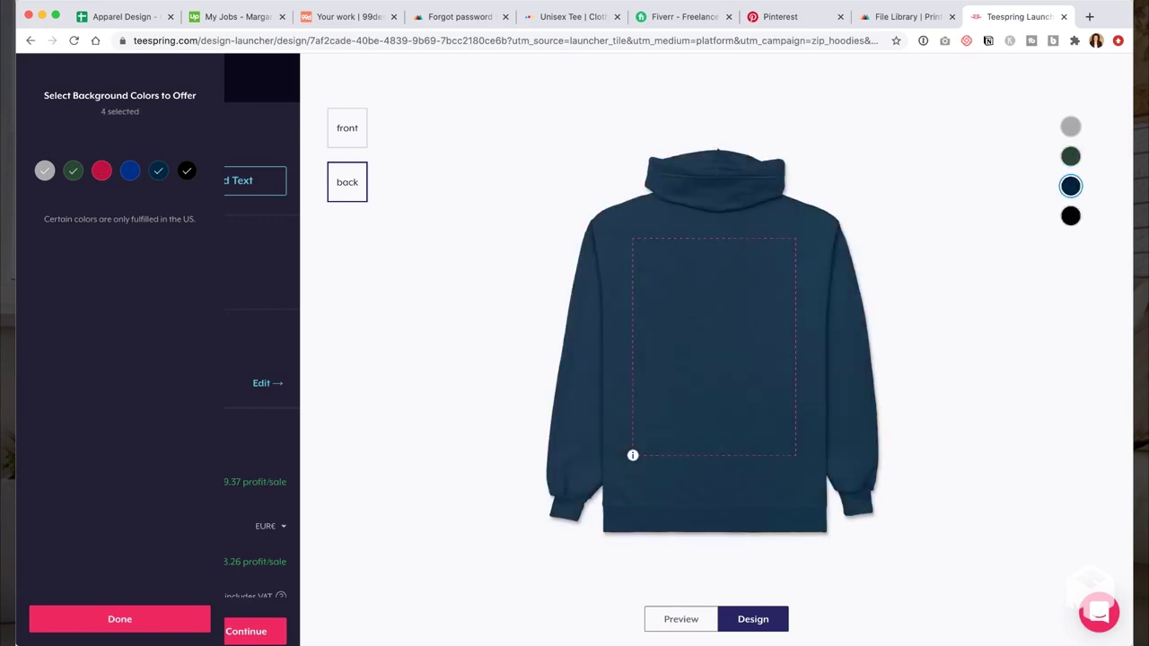
{"action": "left_click", "coordinate": [158, 171]}
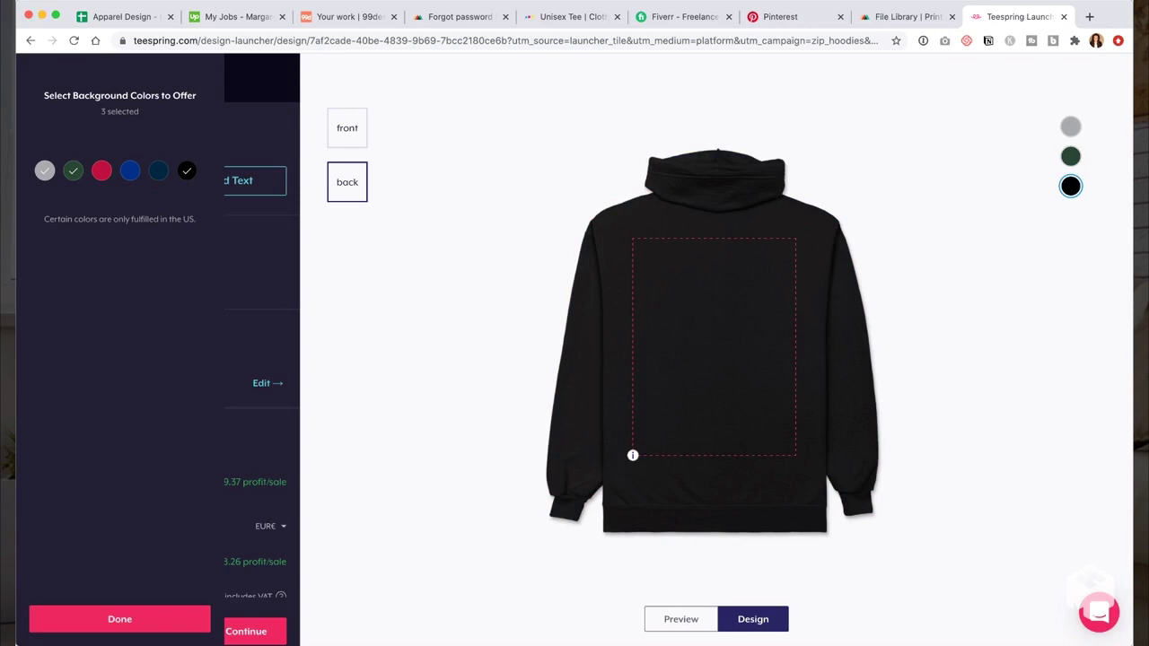
{"action": "left_click", "coordinate": [119, 619]}
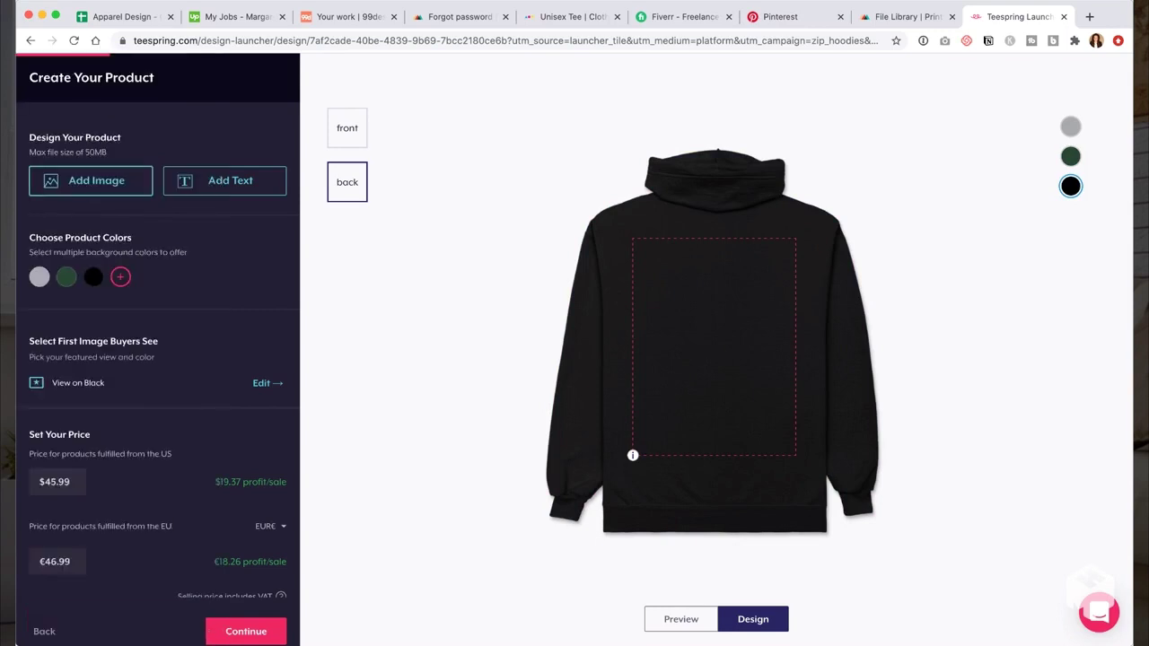
Step: Add the meditating reindeer artwork with white "Enlightened Misfit" lettering to the hoodie's back, and delete the overlapping dark-lettered version
{"action": "left_click", "coordinate": [96, 181]}
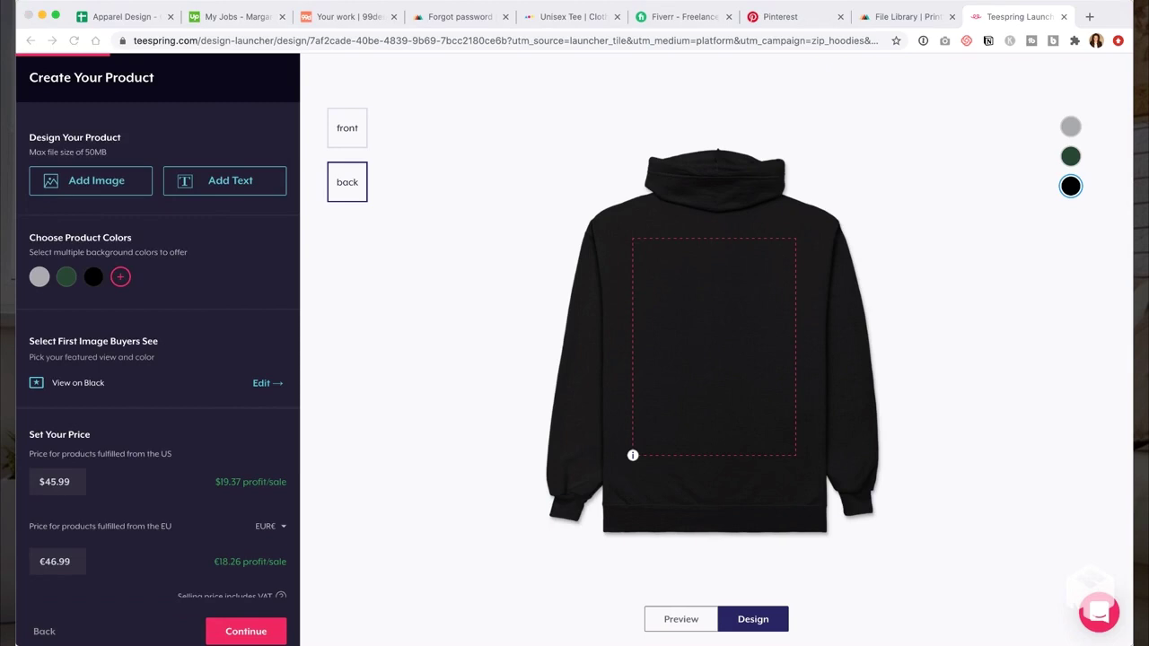
{"action": "key", "text": "Return"}
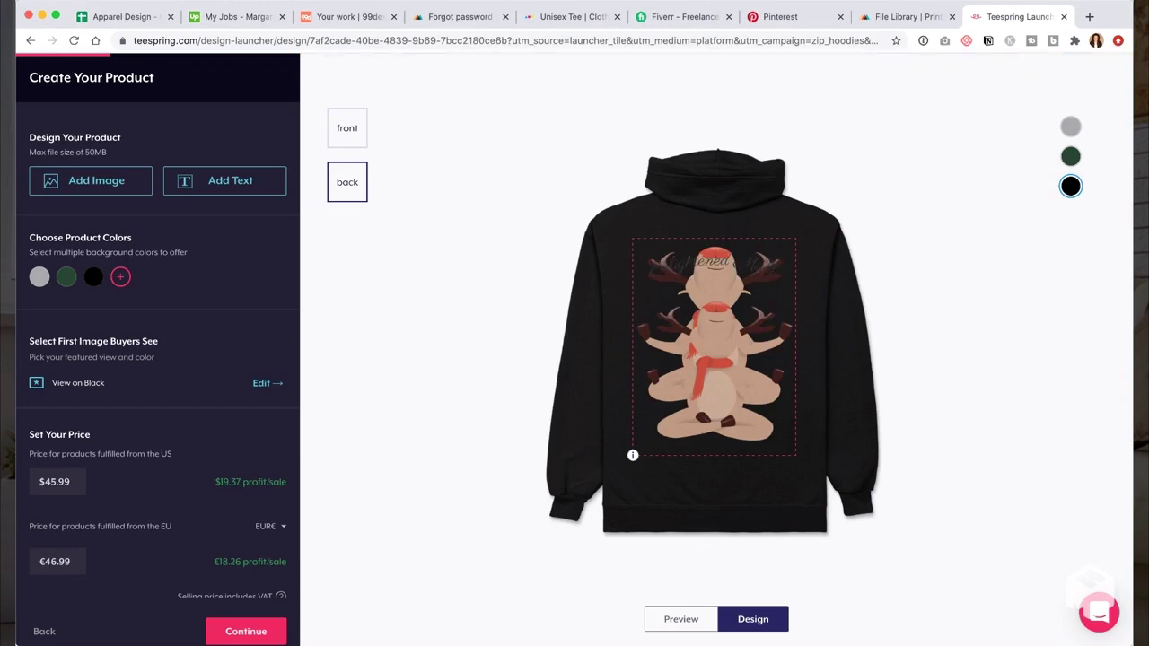
{"action": "key", "text": "BackSpace"}
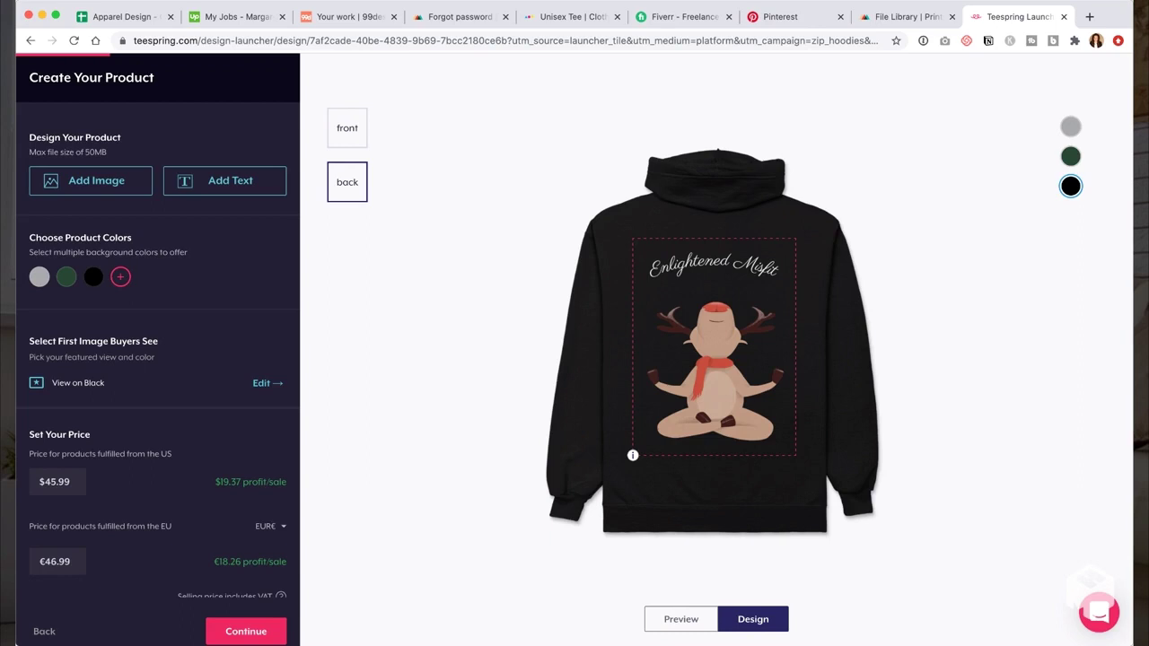
Step: Check the artwork on the Light Steel hoodie, and switch to Deep Forest and preview its back
{"action": "left_click", "coordinate": [1071, 127]}
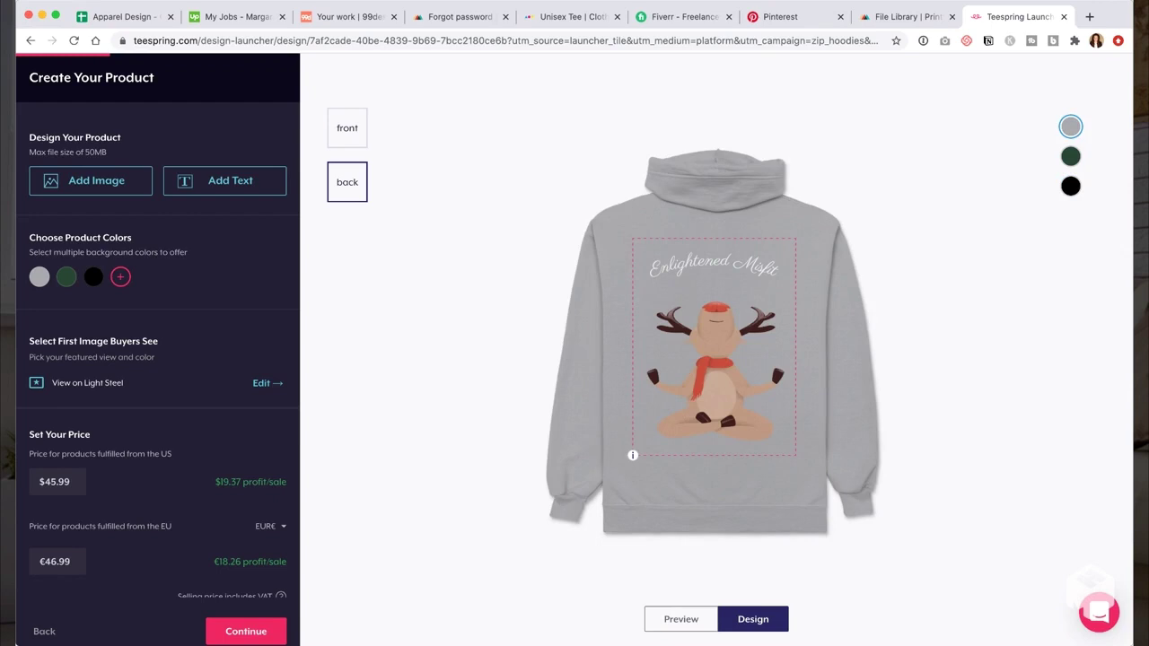
{"action": "scroll", "coordinate": [717, 343], "scroll_direction": "down", "scroll_amount": 1}
{"action": "scroll", "coordinate": [717, 343], "scroll_direction": "up", "scroll_amount": 1}
{"action": "left_click", "coordinate": [1071, 156]}
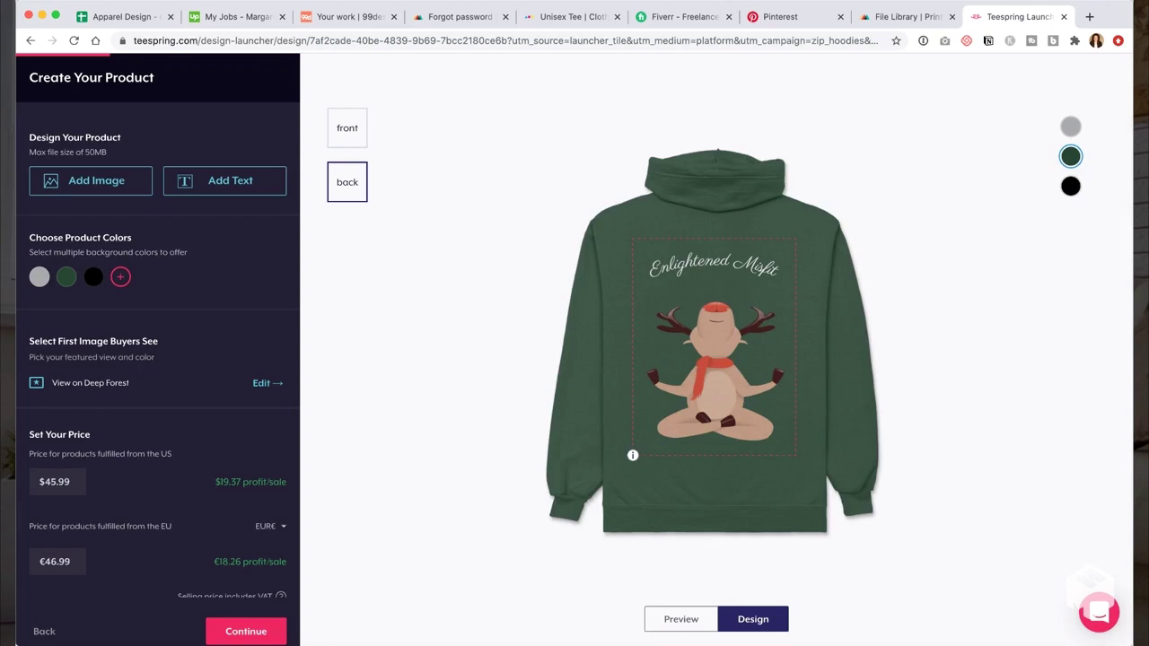
{"action": "left_click", "coordinate": [681, 619]}
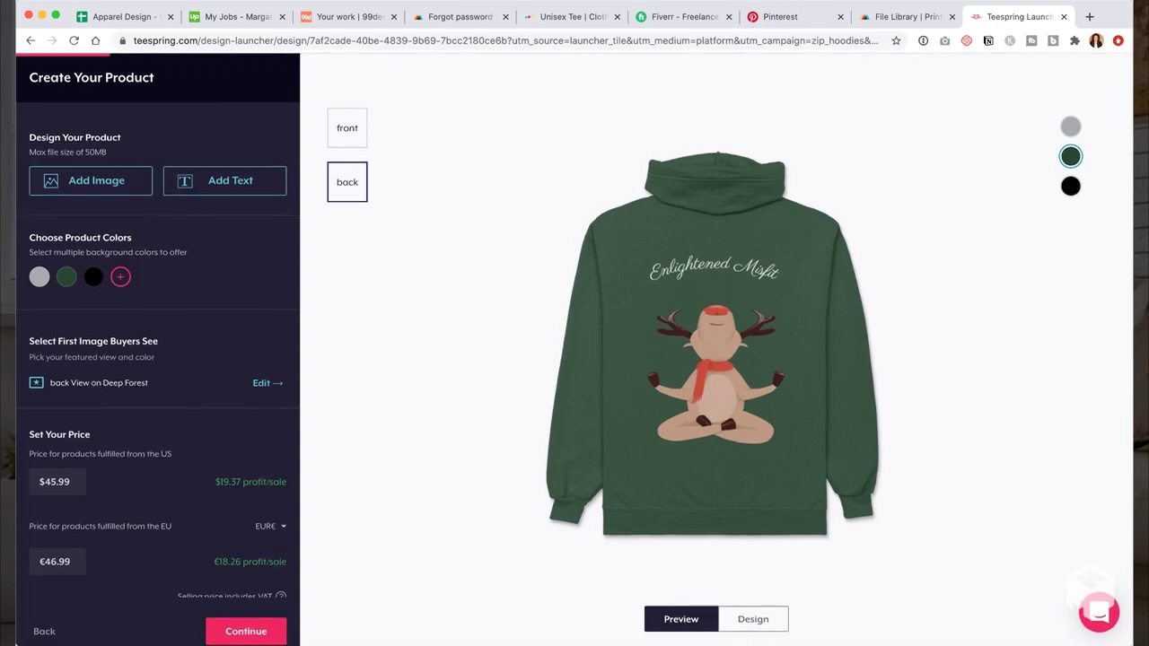
Step: Review the first image buyers see and keep the back view in Deep Forest as the featured one
{"action": "scroll", "coordinate": [158, 356], "scroll_direction": "down", "scroll_amount": 1}
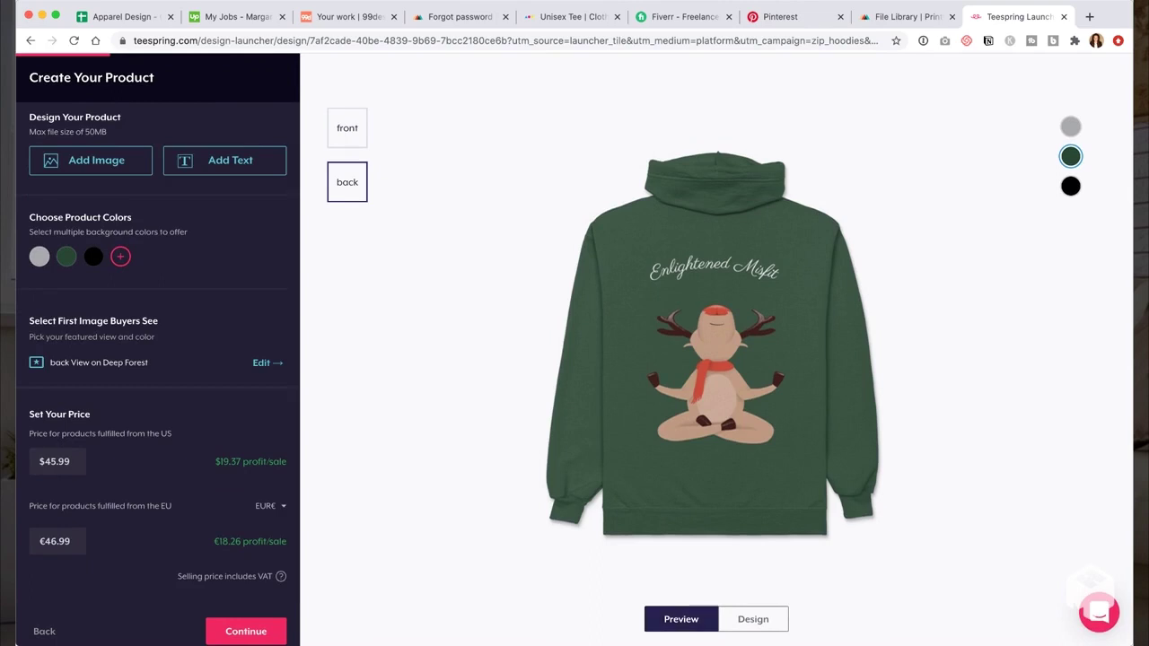
{"action": "left_click", "coordinate": [268, 364]}
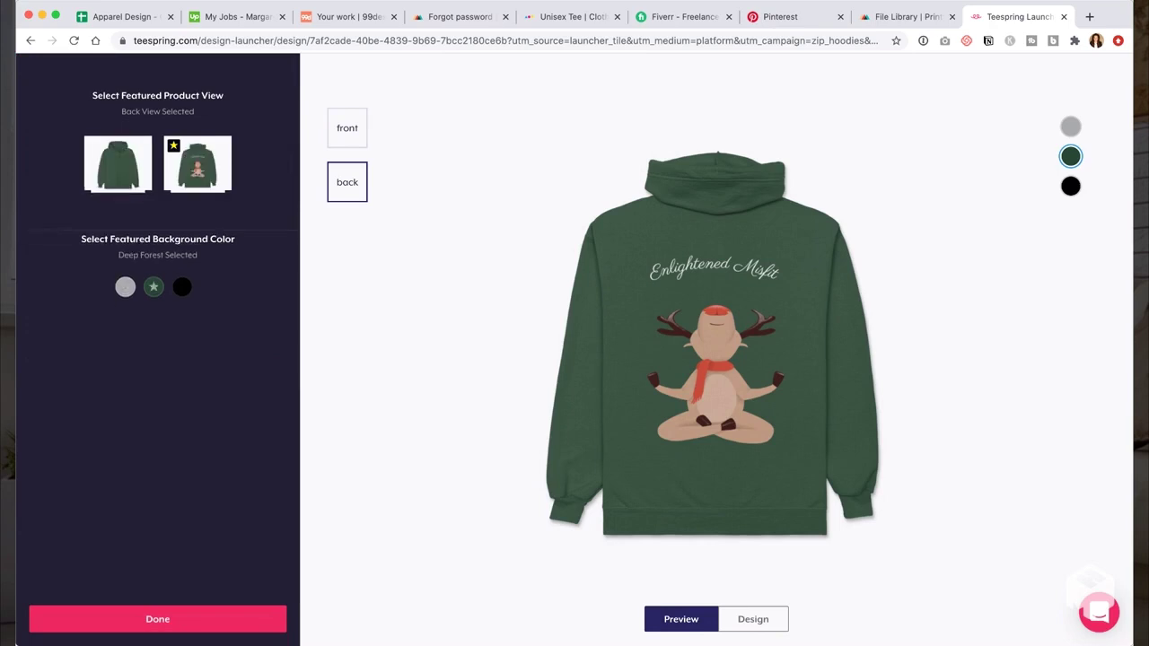
{"action": "left_click", "coordinate": [157, 620]}
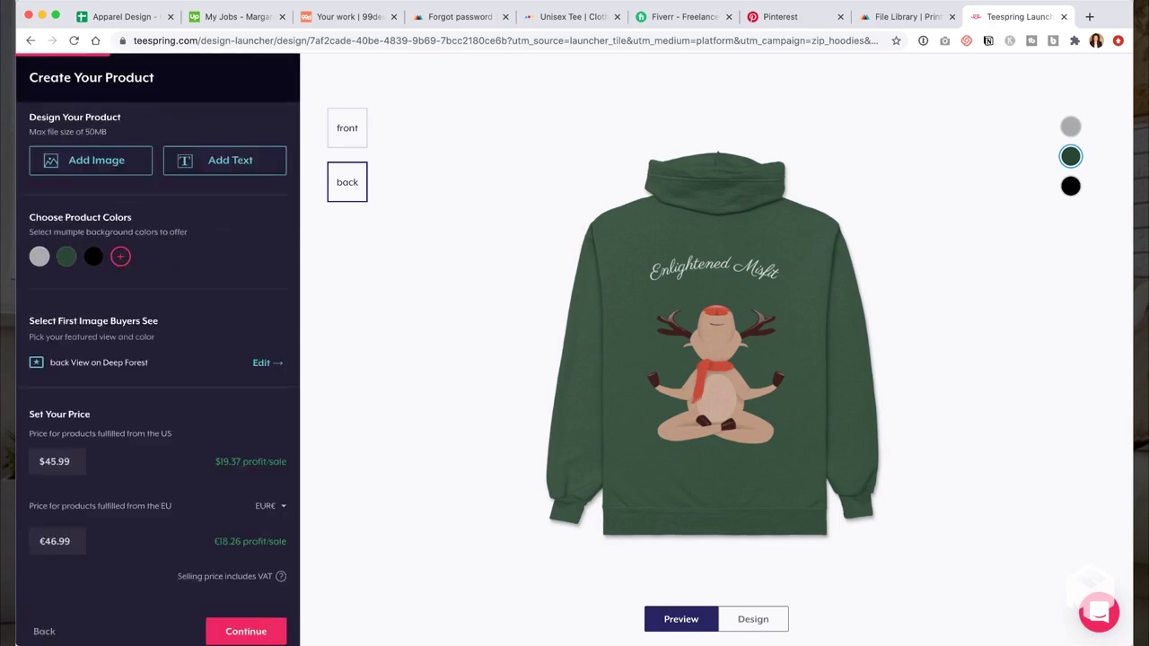
Step: Check the currency options for the EU price, and continue to adding more products with the design
{"action": "scroll", "coordinate": [575, 349], "scroll_direction": "down", "scroll_amount": 1}
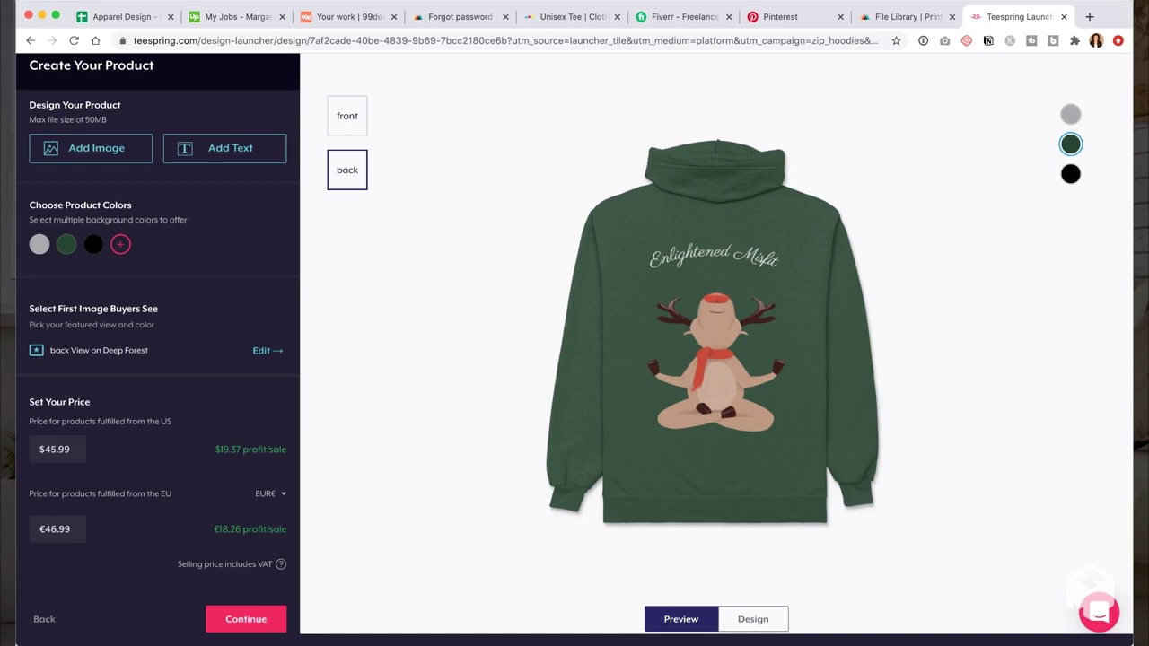
{"action": "left_click", "coordinate": [271, 494]}
{"action": "left_click", "coordinate": [270, 494]}
{"action": "left_click", "coordinate": [246, 619]}
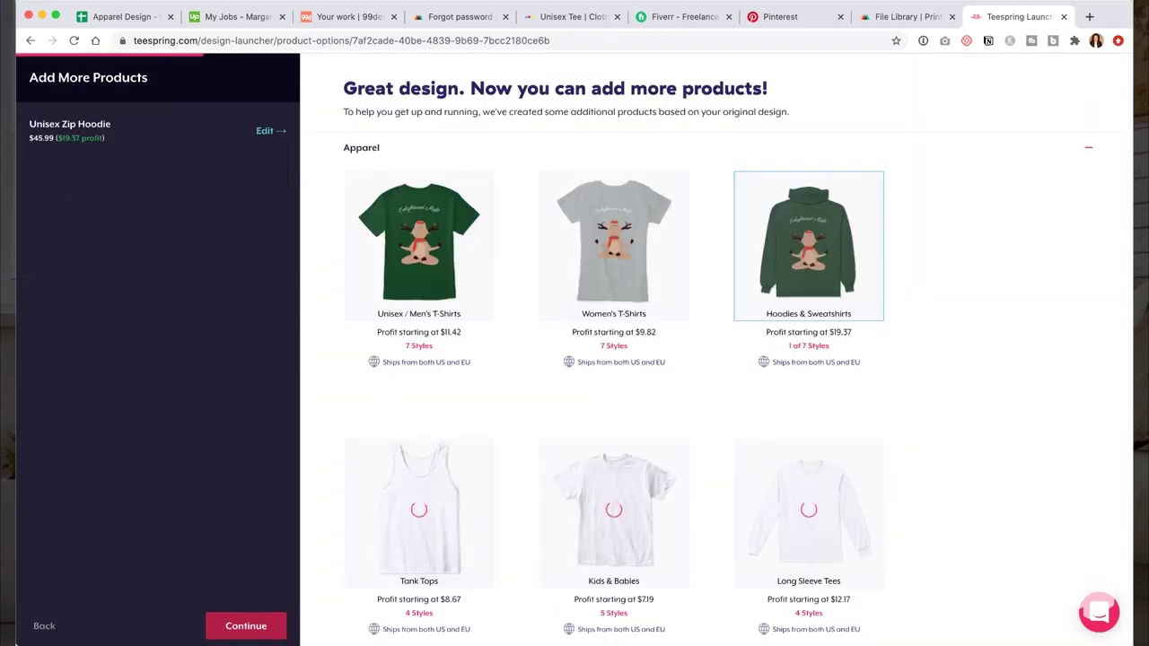
Step: Look over the suggested apparel and add all styles of Hoodies & Sweatshirts
{"action": "scroll", "coordinate": [613, 539], "scroll_direction": "down", "scroll_amount": 5}
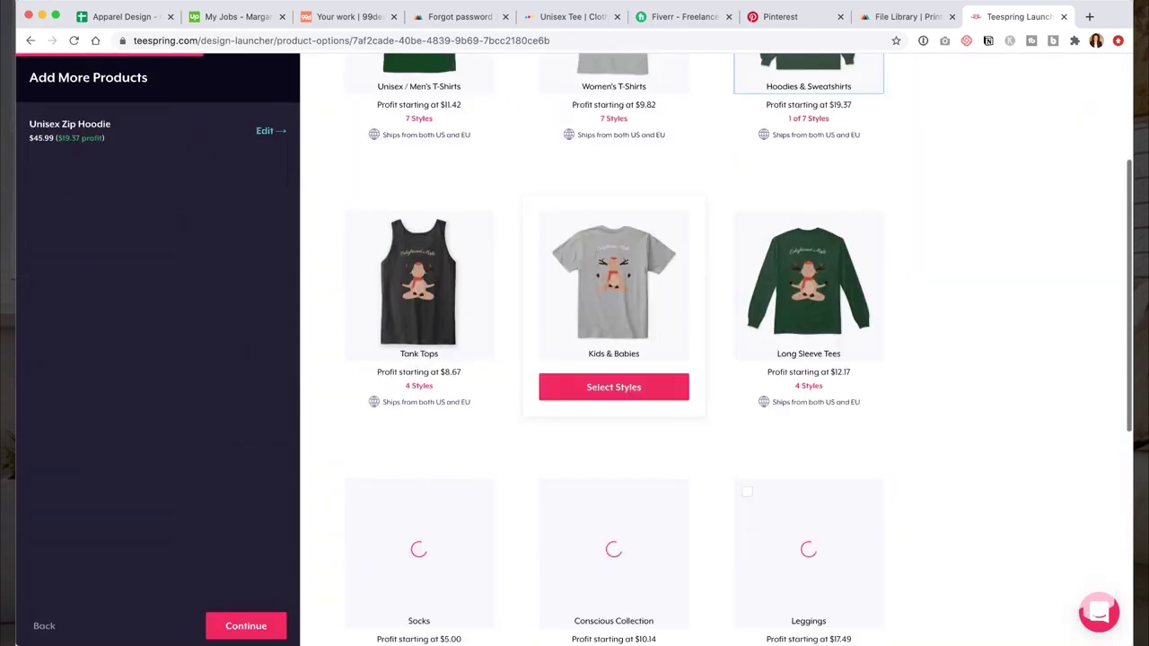
{"action": "scroll", "coordinate": [613, 539], "scroll_direction": "up", "scroll_amount": 5}
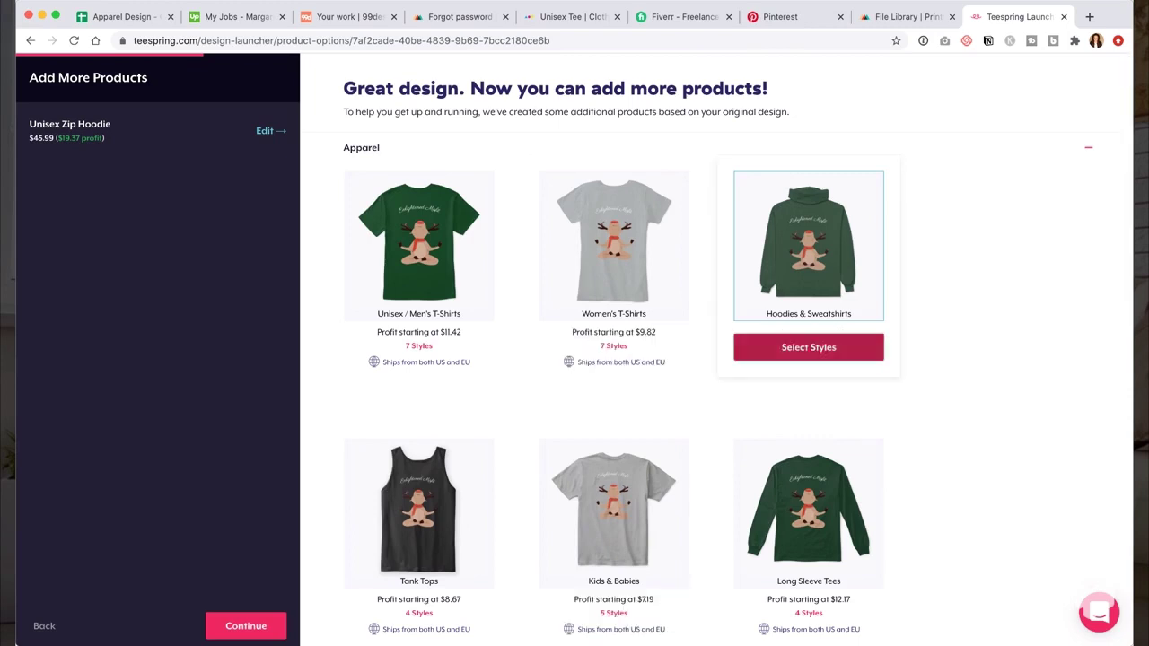
{"action": "left_click", "coordinate": [808, 347]}
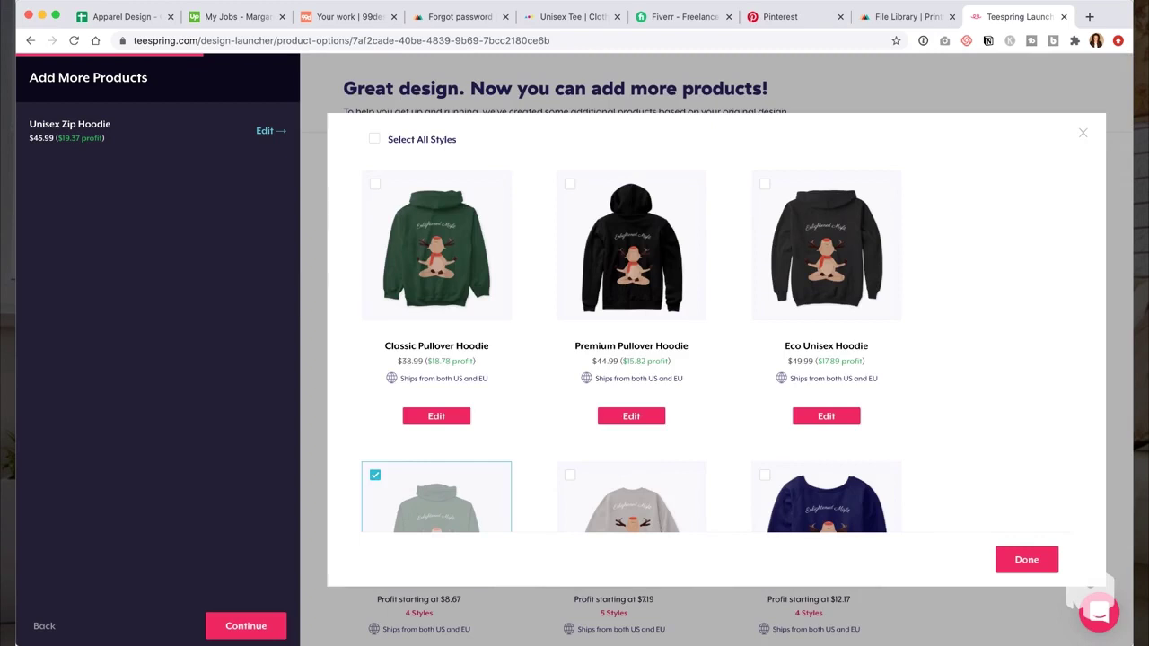
{"action": "left_click", "coordinate": [375, 139]}
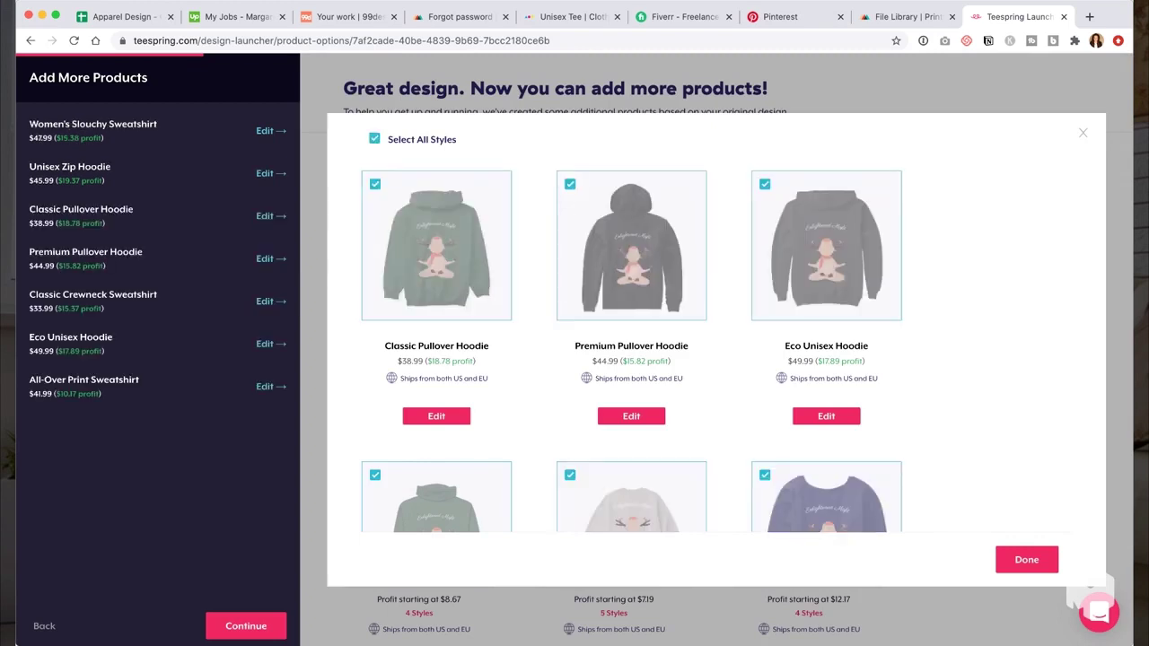
Step: Deselect the All-Over Print Sweatshirt among the hoodie and sweatshirt styles
{"action": "scroll", "coordinate": [718, 341], "scroll_direction": "down", "scroll_amount": 3}
{"action": "scroll", "coordinate": [718, 359], "scroll_direction": "down", "scroll_amount": 3}
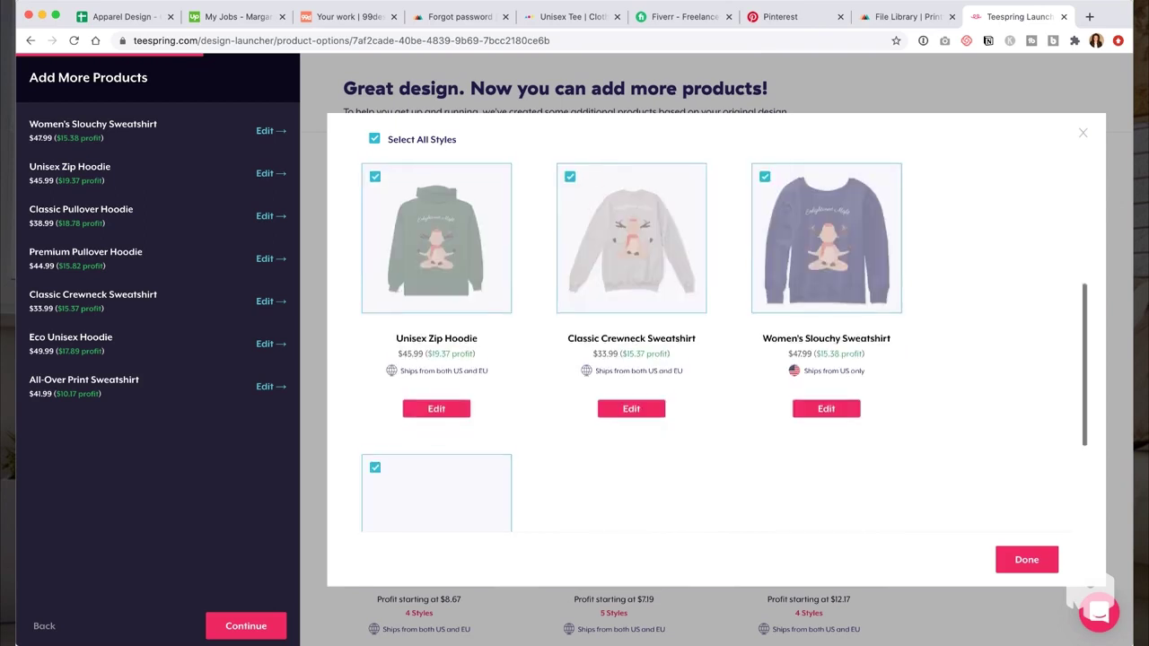
{"action": "scroll", "coordinate": [718, 342], "scroll_direction": "down", "scroll_amount": 1}
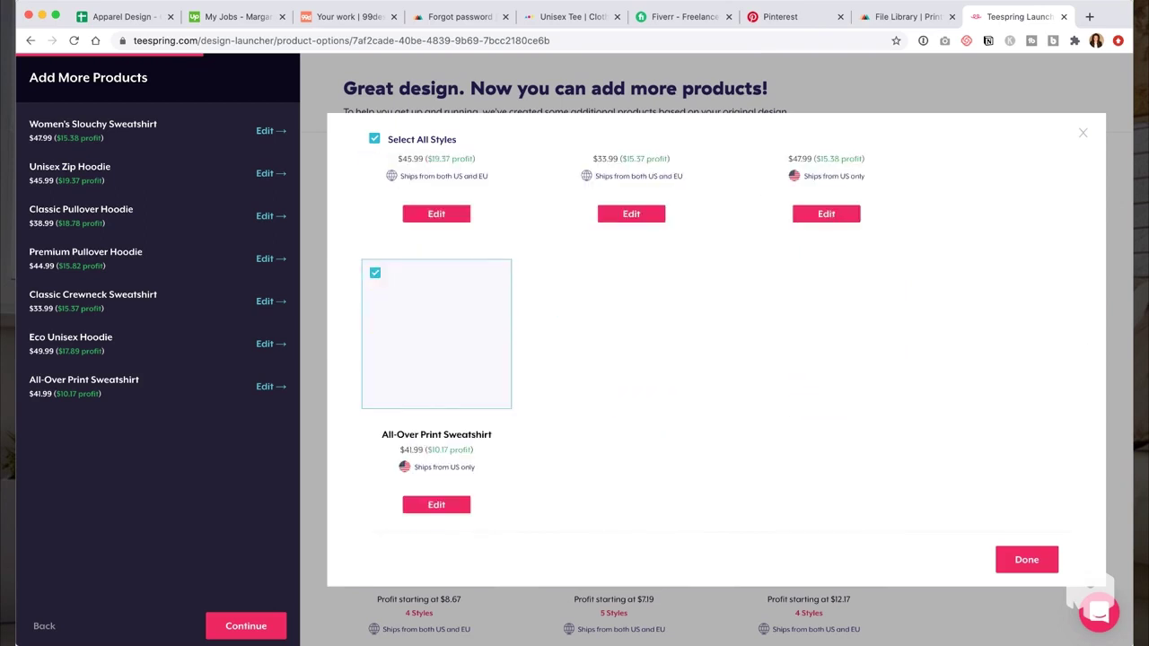
{"action": "left_click", "coordinate": [375, 273]}
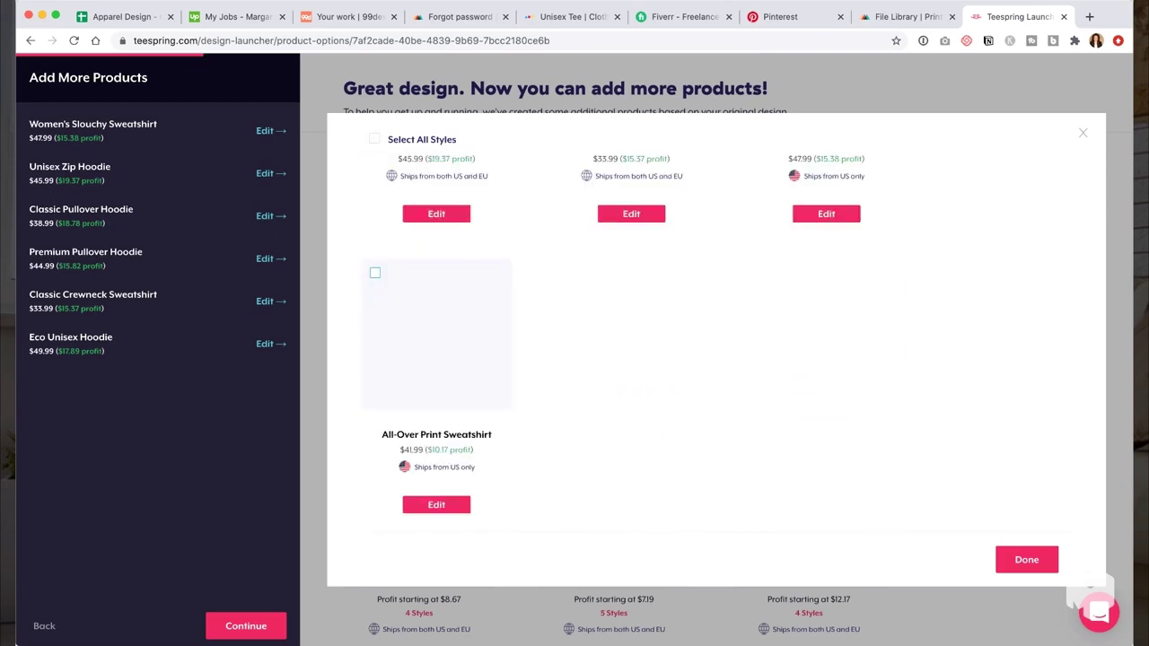
Step: Review the selected hoodie and sweatshirt styles, and view the Unisex Zip Hoodie's design settings before returning to the style selection
{"action": "scroll", "coordinate": [718, 359], "scroll_direction": "up", "scroll_amount": 3}
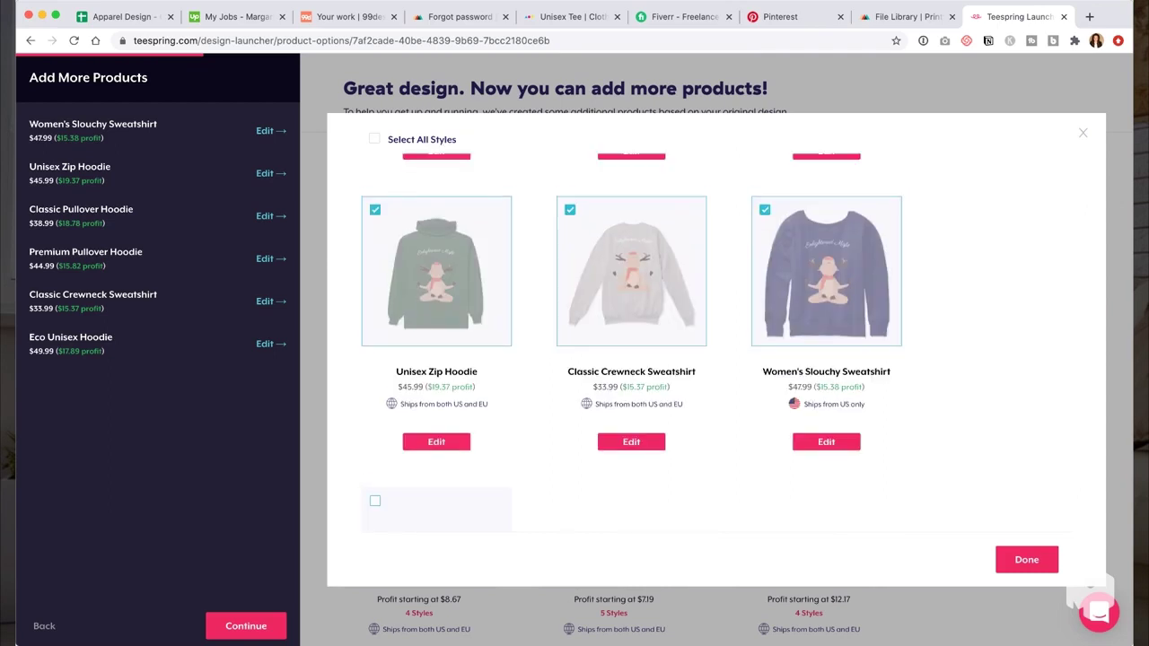
{"action": "scroll", "coordinate": [718, 341], "scroll_direction": "up", "scroll_amount": 1}
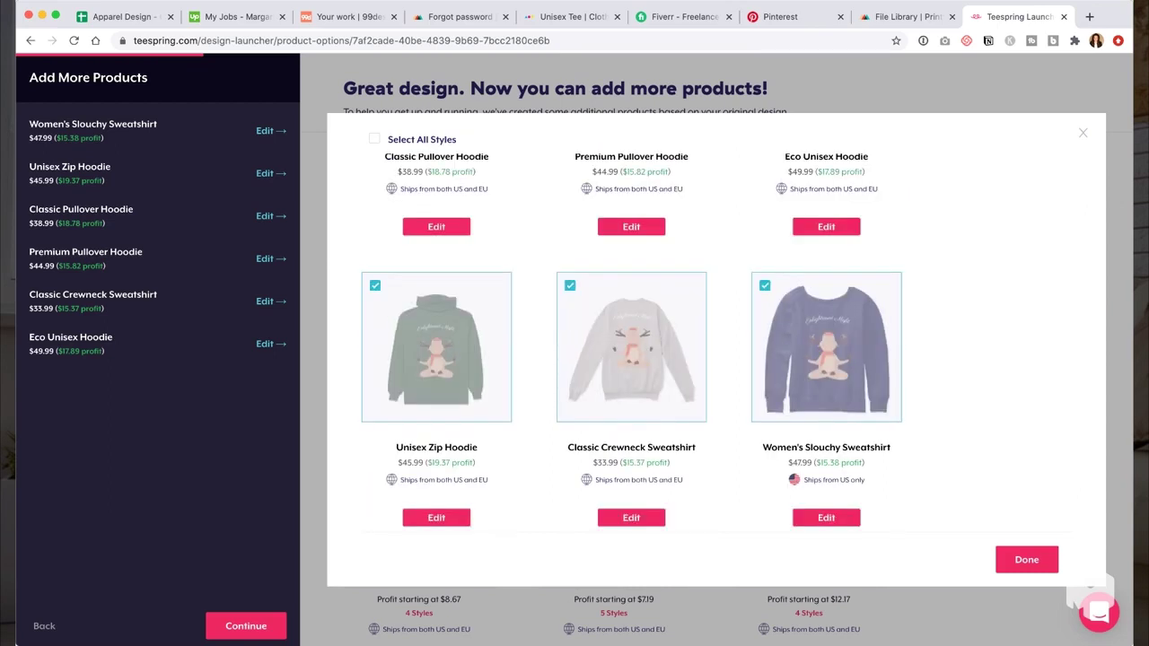
{"action": "scroll", "coordinate": [719, 341], "scroll_direction": "up", "scroll_amount": 1}
{"action": "scroll", "coordinate": [718, 341], "scroll_direction": "down", "scroll_amount": 1}
{"action": "scroll", "coordinate": [718, 341], "scroll_direction": "up", "scroll_amount": 1}
{"action": "scroll", "coordinate": [718, 342], "scroll_direction": "up", "scroll_amount": 2}
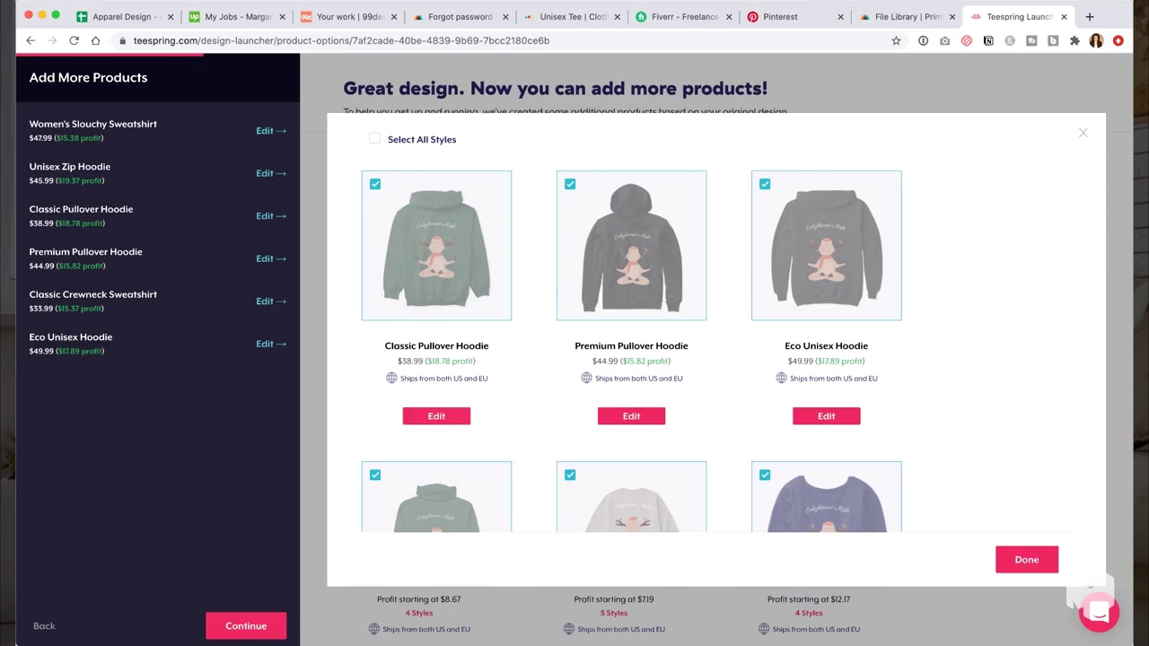
{"action": "scroll", "coordinate": [157, 350], "scroll_direction": "down", "scroll_amount": 2}
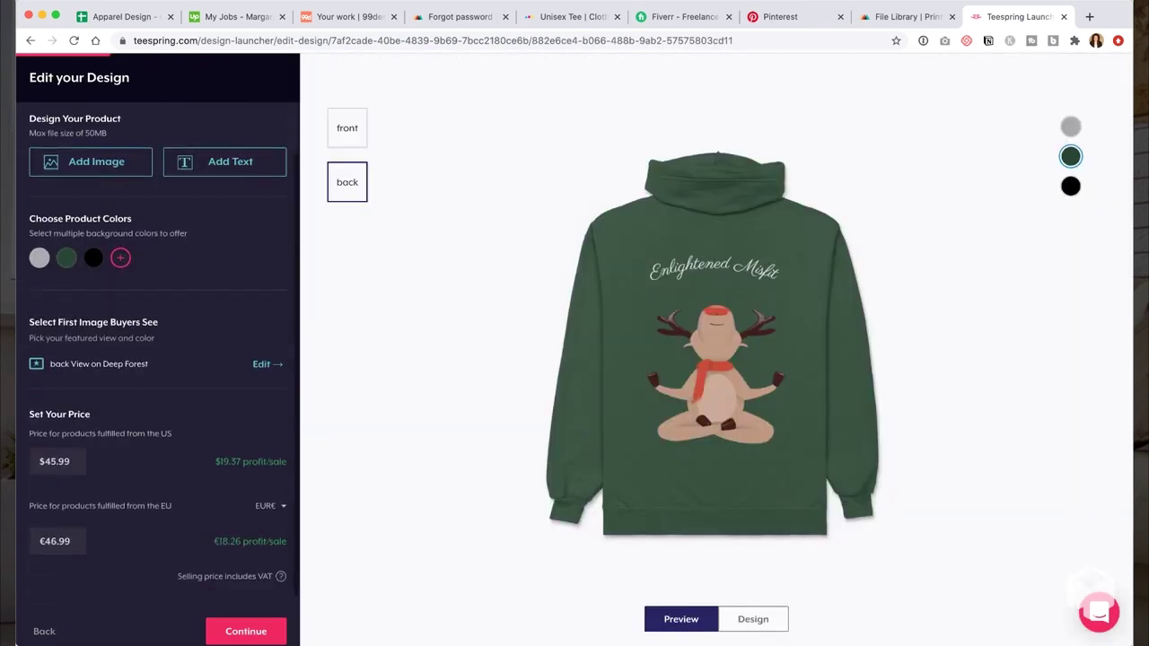
{"action": "left_click", "coordinate": [246, 631]}
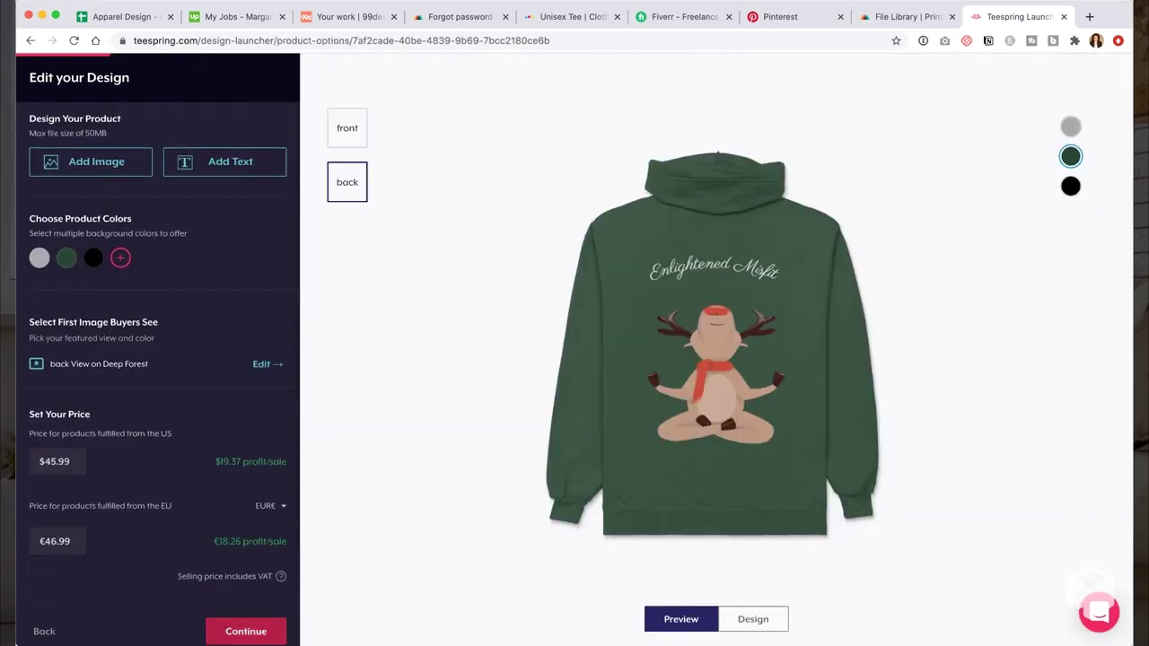
Step: Include the All-Over Print Sweatshirt again and finish the hoodie and sweatshirt style selection
{"action": "scroll", "coordinate": [484, 359], "scroll_direction": "down", "scroll_amount": 5}
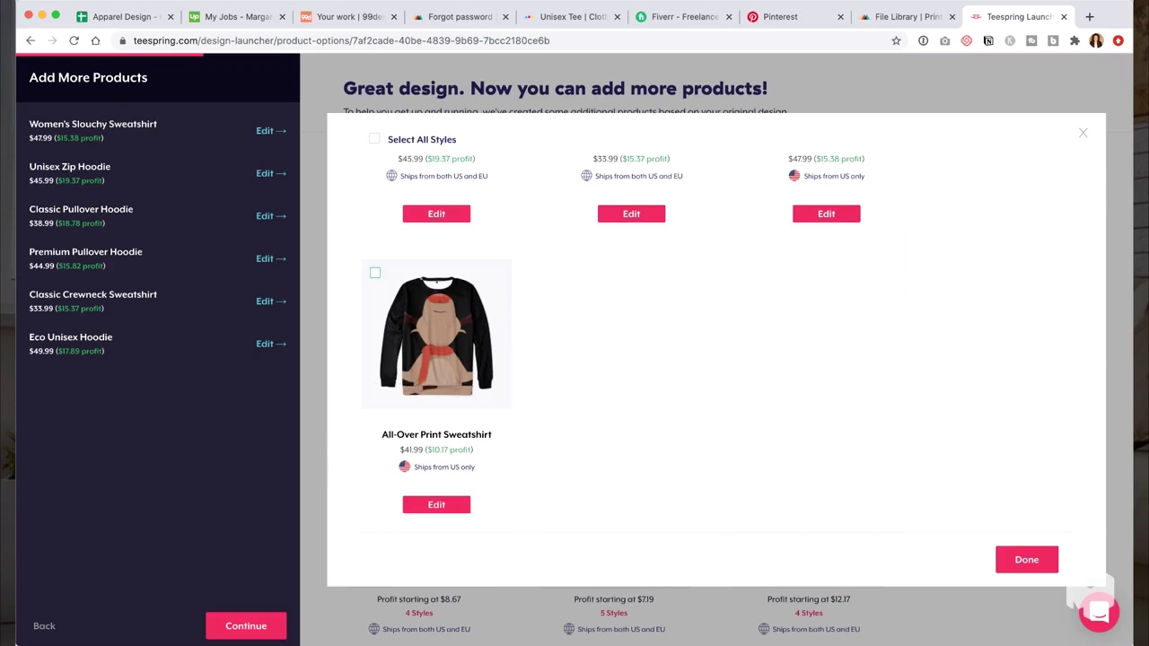
{"action": "left_click", "coordinate": [375, 273]}
{"action": "scroll", "coordinate": [725, 343], "scroll_direction": "up", "scroll_amount": 3}
{"action": "scroll", "coordinate": [725, 343], "scroll_direction": "down", "scroll_amount": 3}
{"action": "left_click", "coordinate": [1026, 560]}
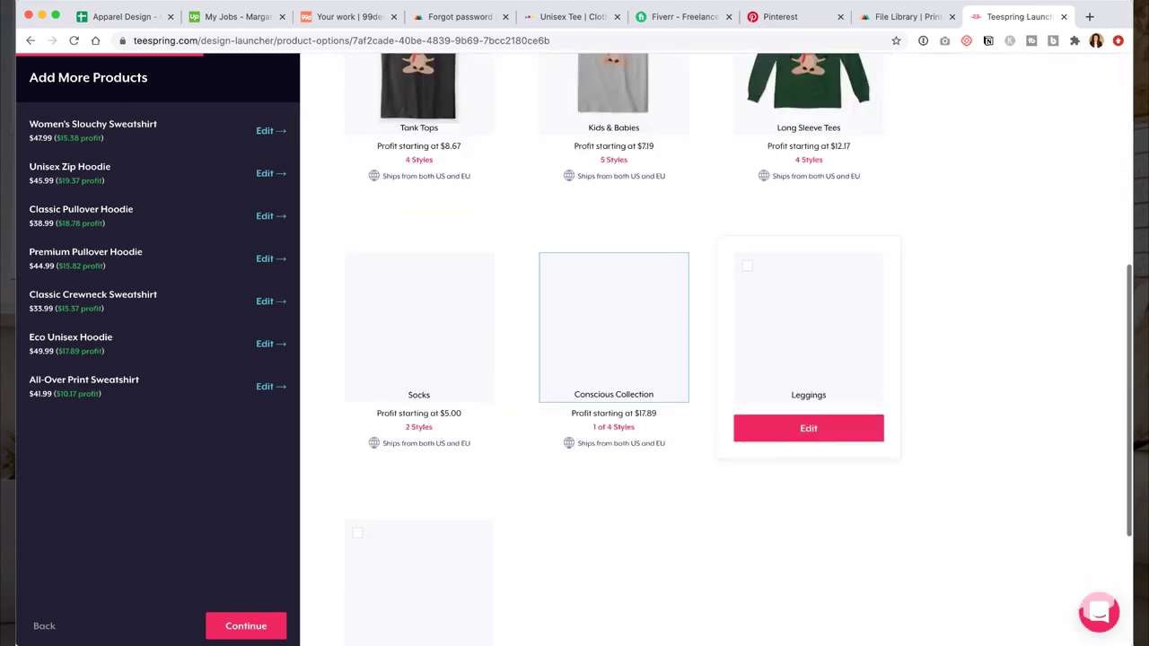
{"action": "scroll", "coordinate": [614, 433], "scroll_direction": "up", "scroll_amount": 1}
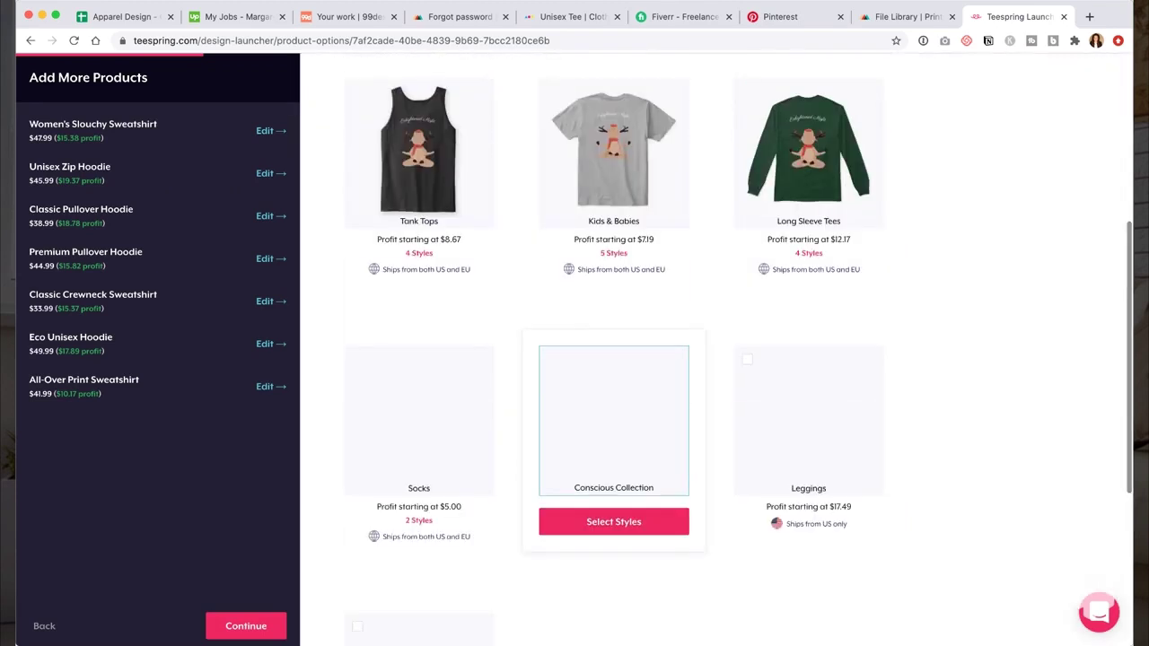
Step: Add the Pet Hoodie to the products with its suggested design and price of $25.99
{"action": "scroll", "coordinate": [614, 359], "scroll_direction": "down", "scroll_amount": 2}
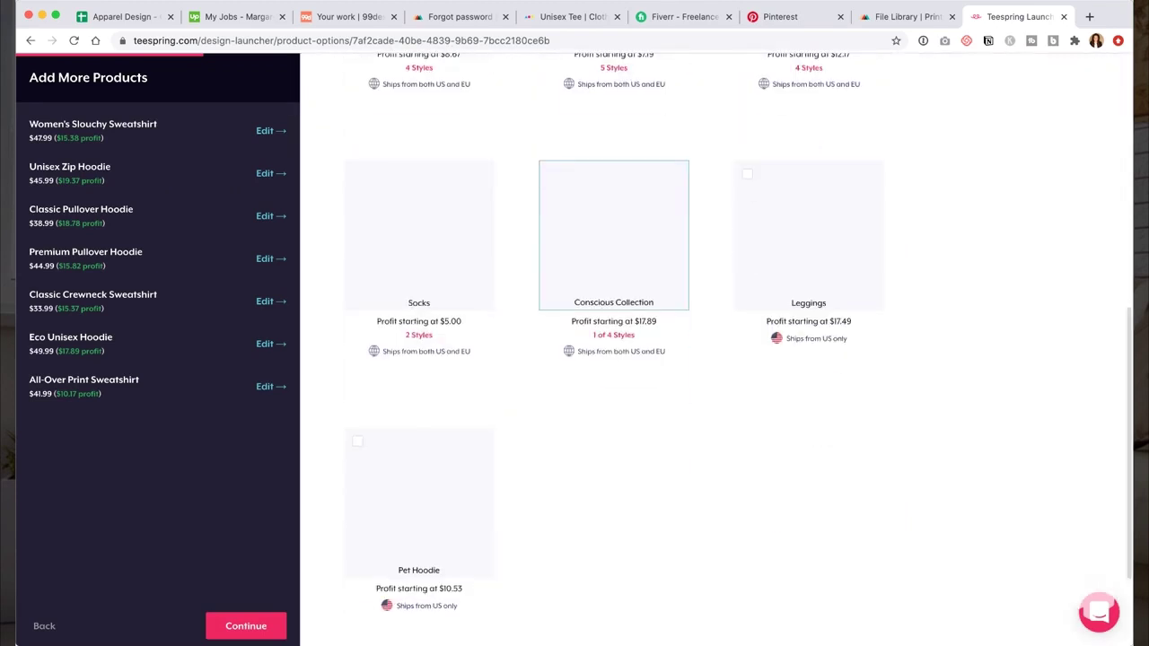
{"action": "scroll", "coordinate": [615, 359], "scroll_direction": "down", "scroll_amount": 1}
{"action": "left_click", "coordinate": [418, 548]}
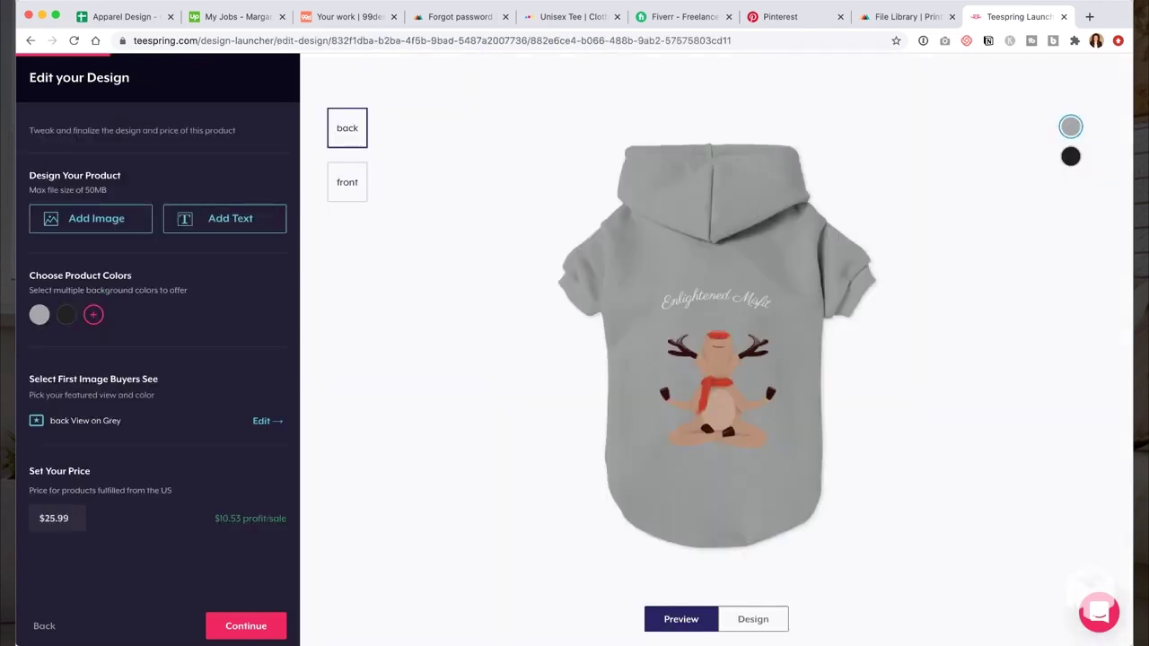
{"action": "left_click", "coordinate": [246, 626]}
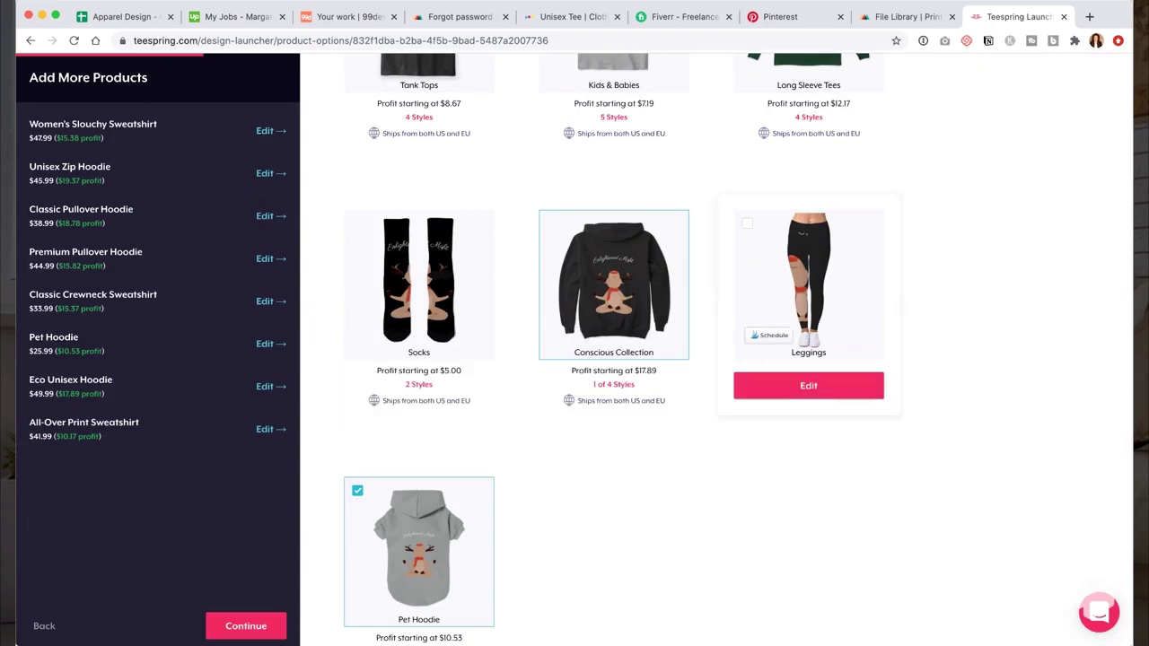
Step: Review the Conscious Collection and add its styles except the Organic Tote Bag, along with both sock styles
{"action": "left_click", "coordinate": [747, 223]}
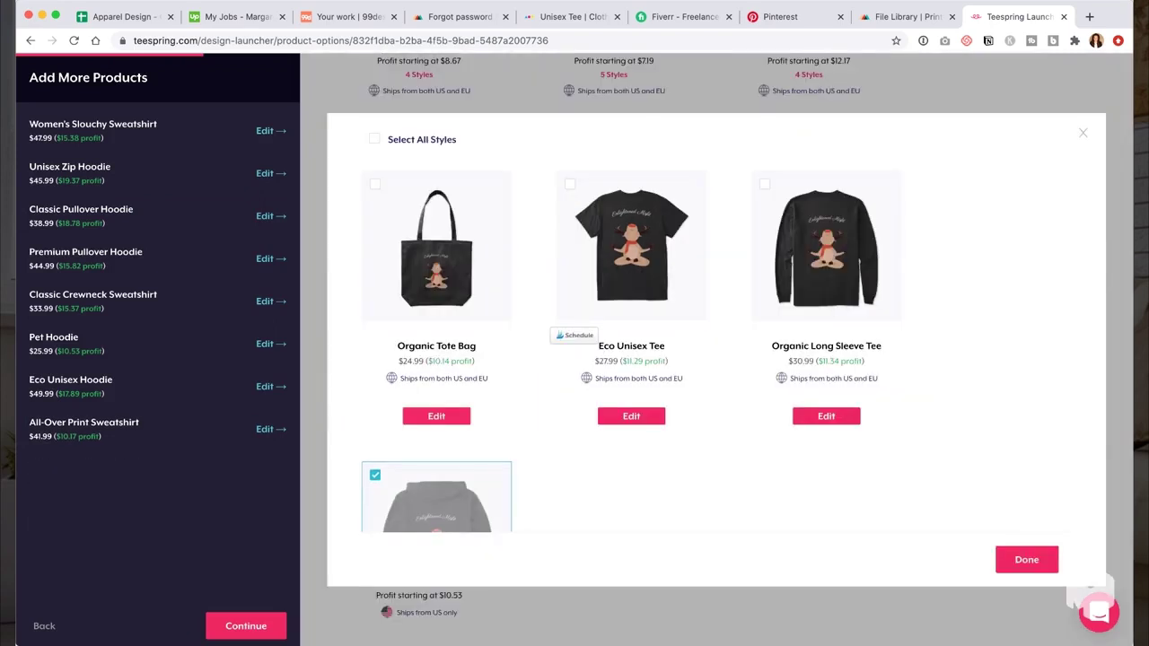
{"action": "scroll", "coordinate": [716, 350], "scroll_direction": "down", "scroll_amount": 3}
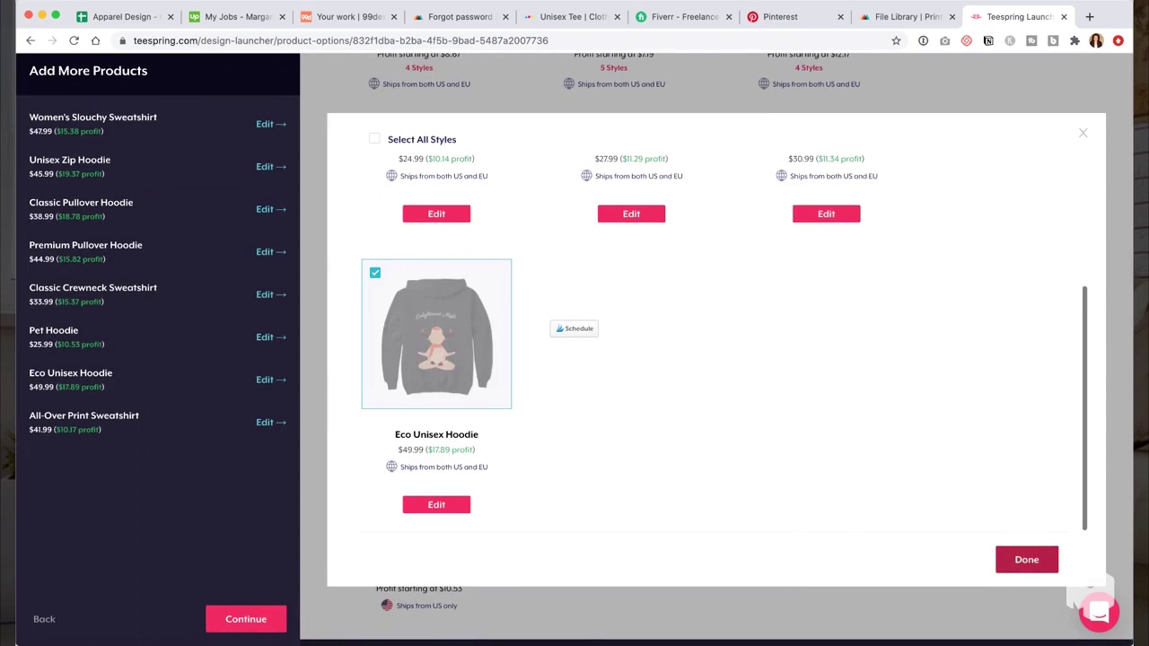
{"action": "left_click", "coordinate": [1027, 559]}
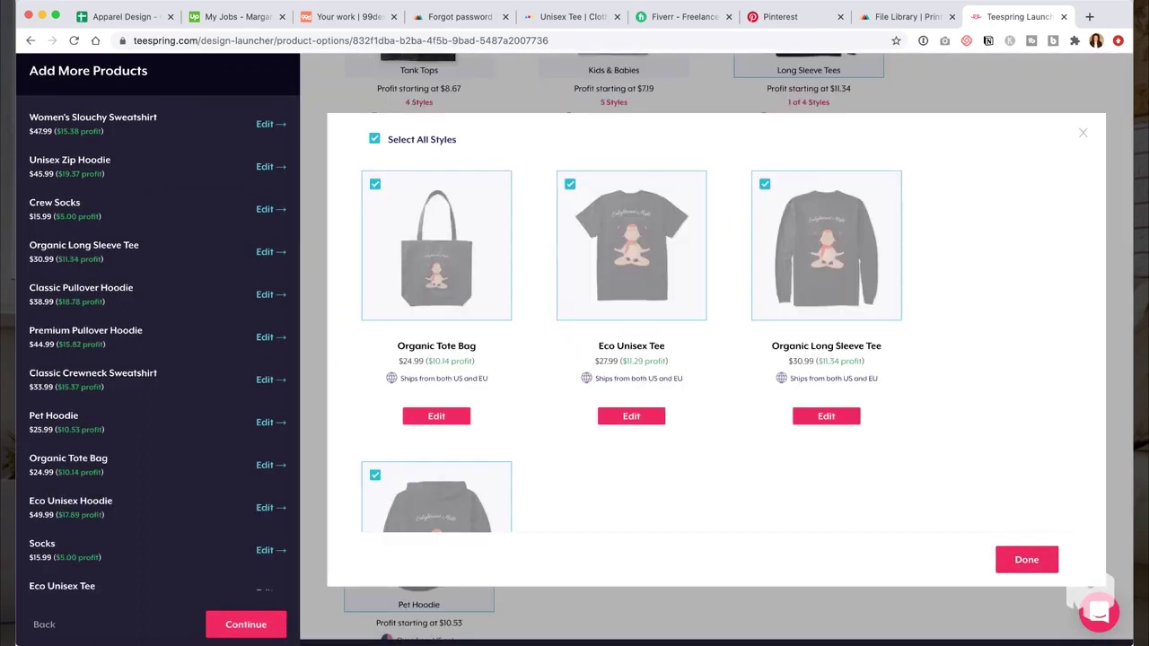
{"action": "scroll", "coordinate": [716, 336], "scroll_direction": "down", "scroll_amount": 2}
{"action": "scroll", "coordinate": [717, 336], "scroll_direction": "up", "scroll_amount": 2}
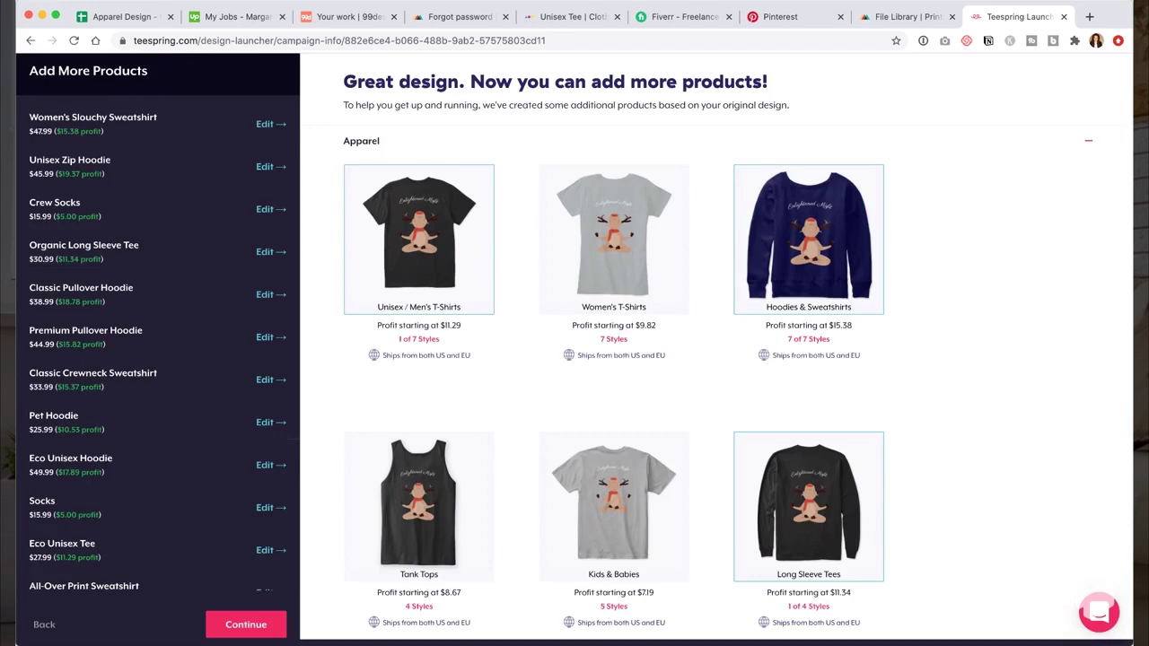
Step: Remove the All-Over Print, Classic Crewneck and Women's Slouchy sweatshirts from the selected hoodie and sweatshirt styles
{"action": "scroll", "coordinate": [419, 538], "scroll_direction": "down", "scroll_amount": 2}
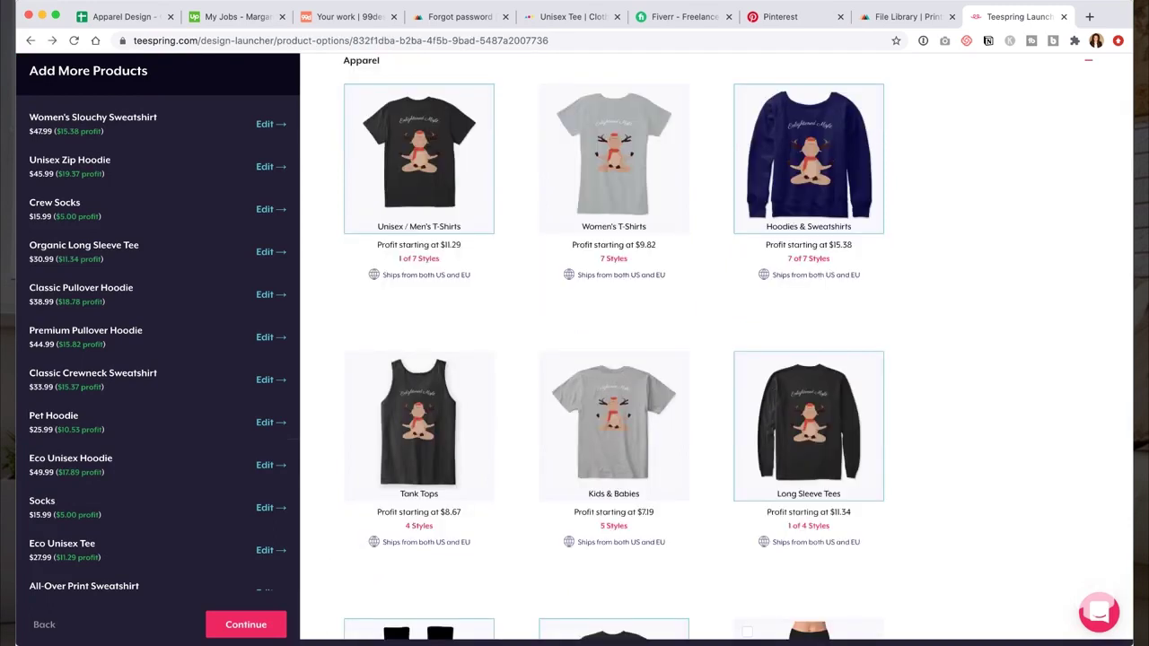
{"action": "scroll", "coordinate": [157, 360], "scroll_direction": "down", "scroll_amount": 1}
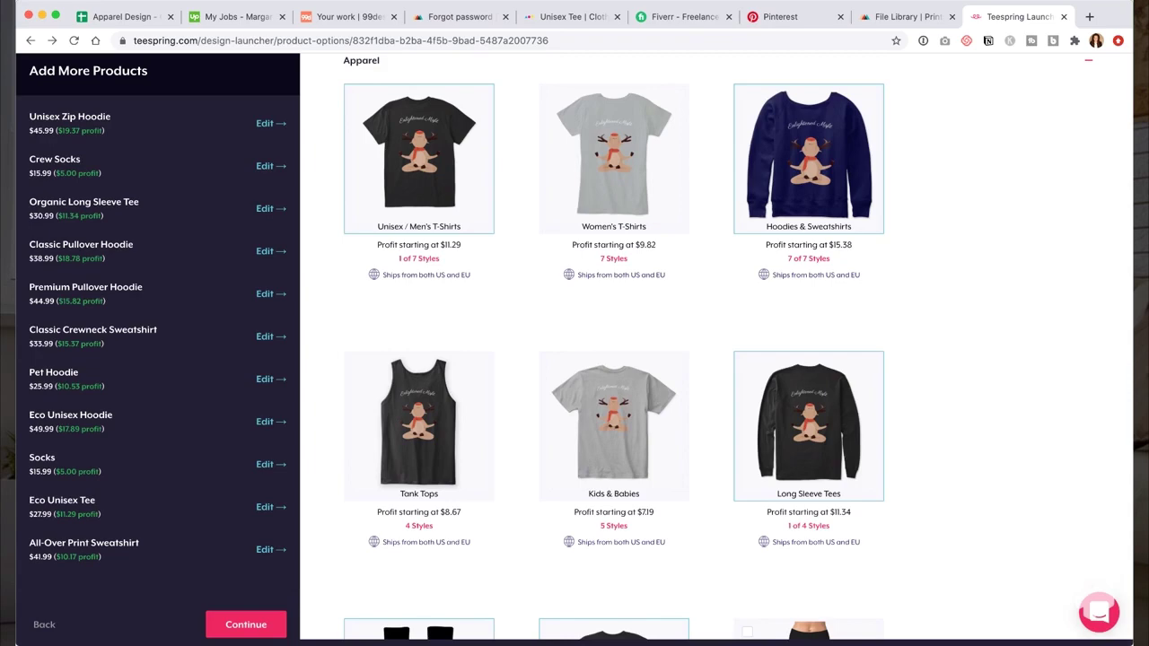
{"action": "scroll", "coordinate": [716, 350], "scroll_direction": "down", "scroll_amount": 2}
{"action": "scroll", "coordinate": [809, 395], "scroll_direction": "down", "scroll_amount": 1}
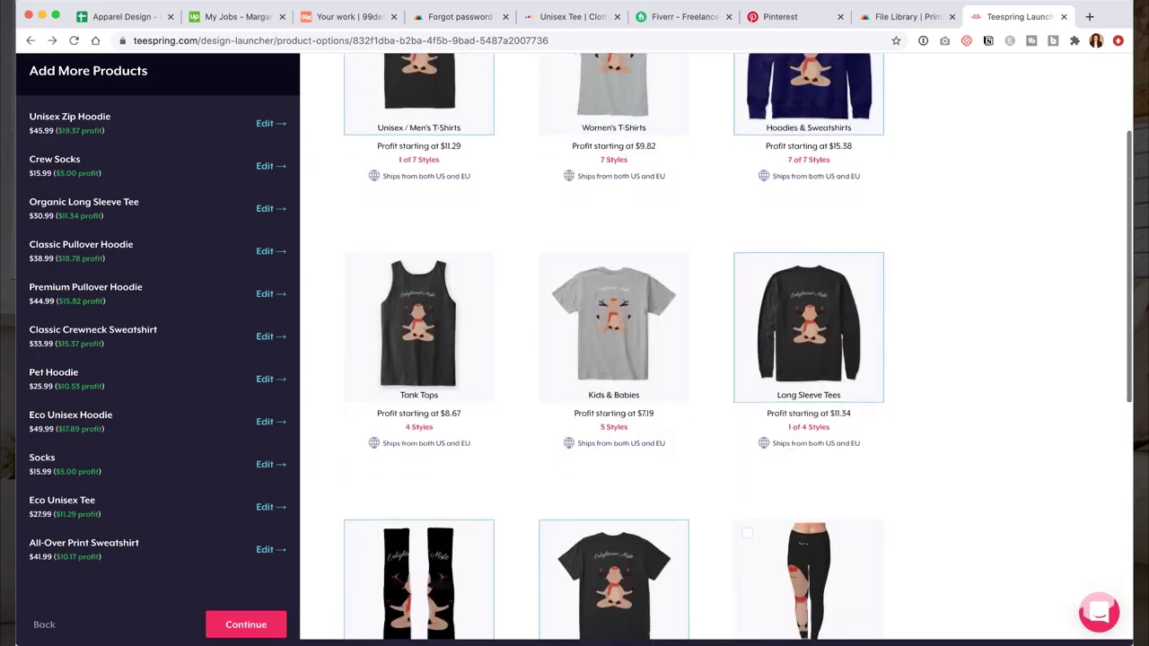
{"action": "scroll", "coordinate": [809, 395], "scroll_direction": "up", "scroll_amount": 1}
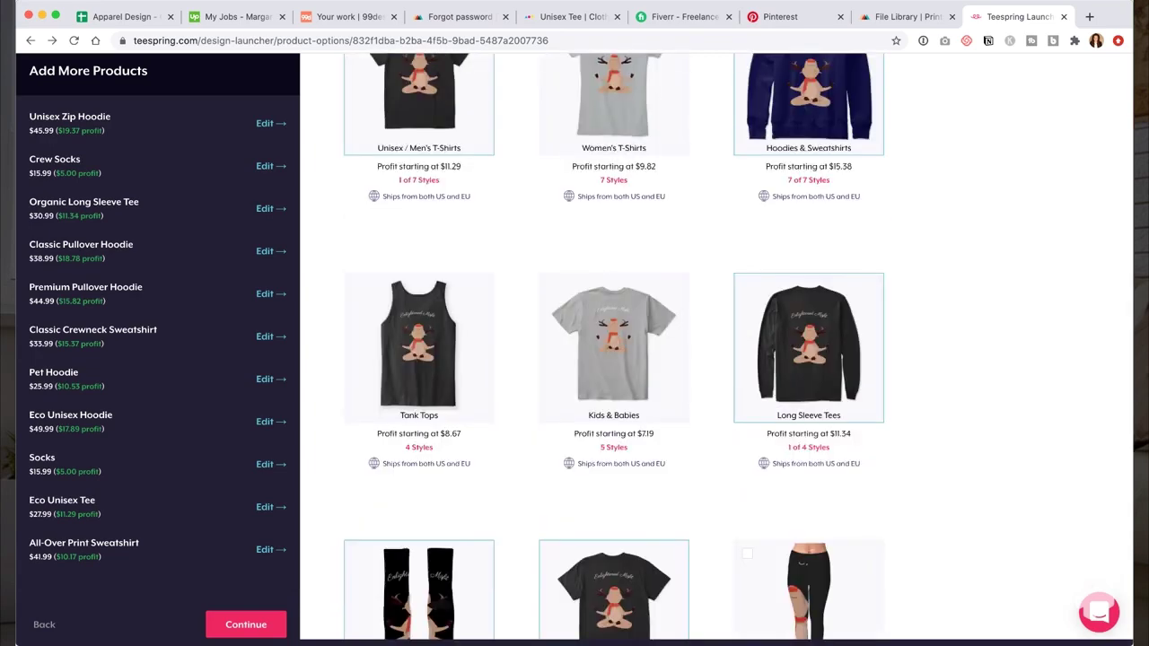
{"action": "scroll", "coordinate": [808, 341], "scroll_direction": "up", "scroll_amount": 3}
{"action": "left_click", "coordinate": [808, 330]}
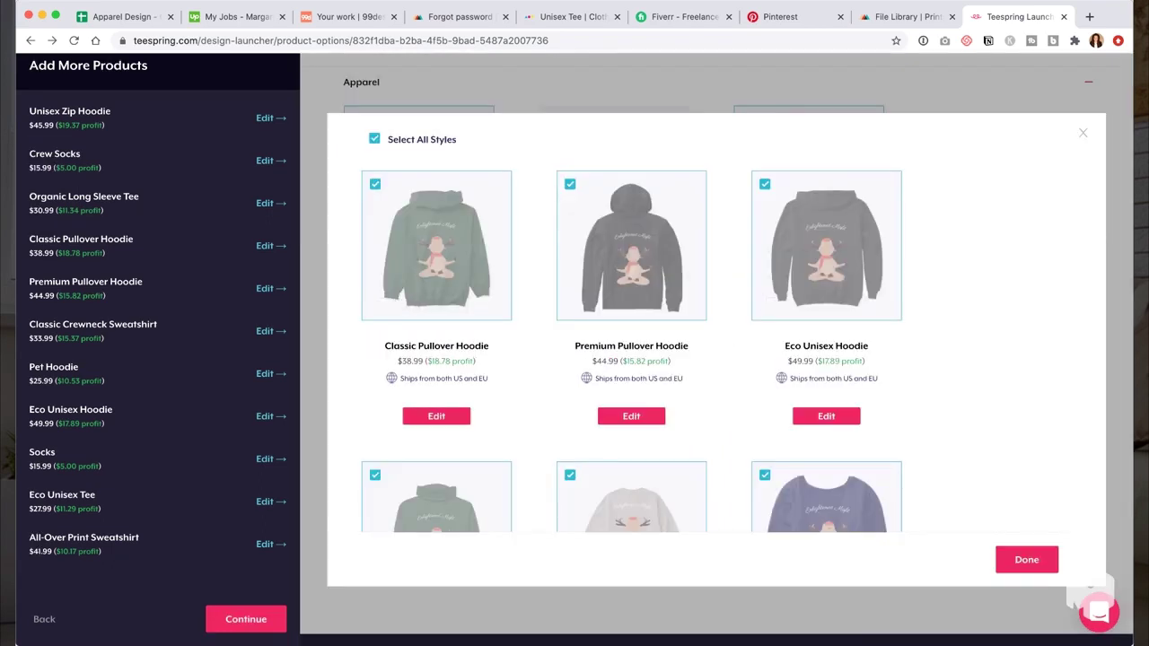
{"action": "scroll", "coordinate": [718, 359], "scroll_direction": "down", "scroll_amount": 10}
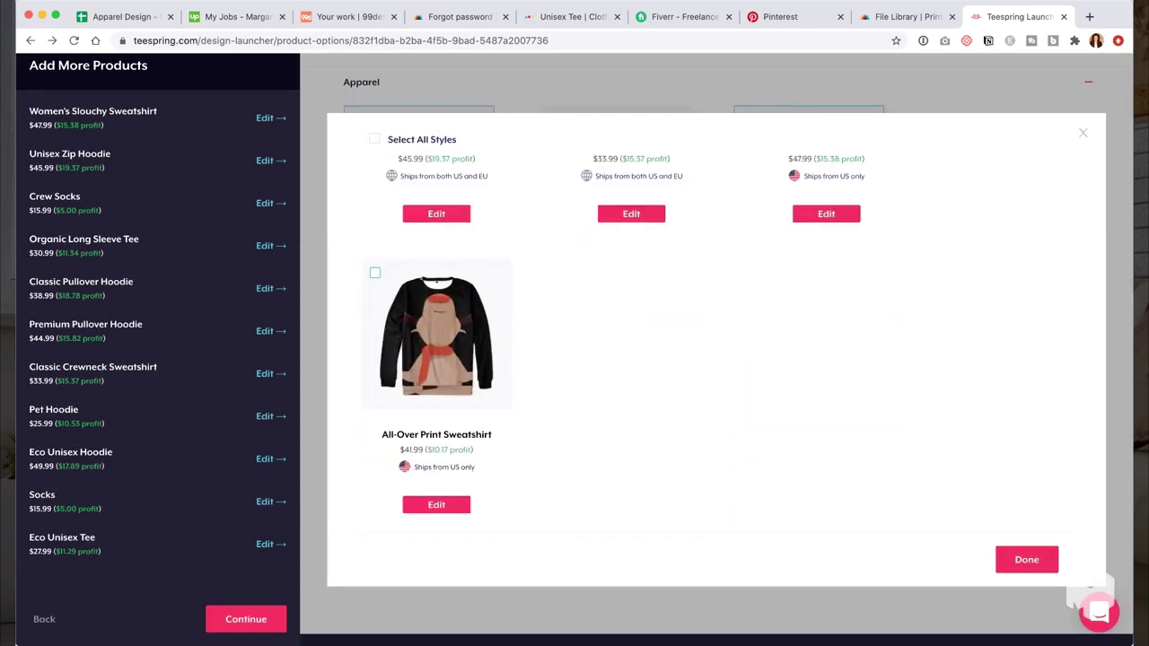
{"action": "scroll", "coordinate": [718, 359], "scroll_direction": "up", "scroll_amount": 5}
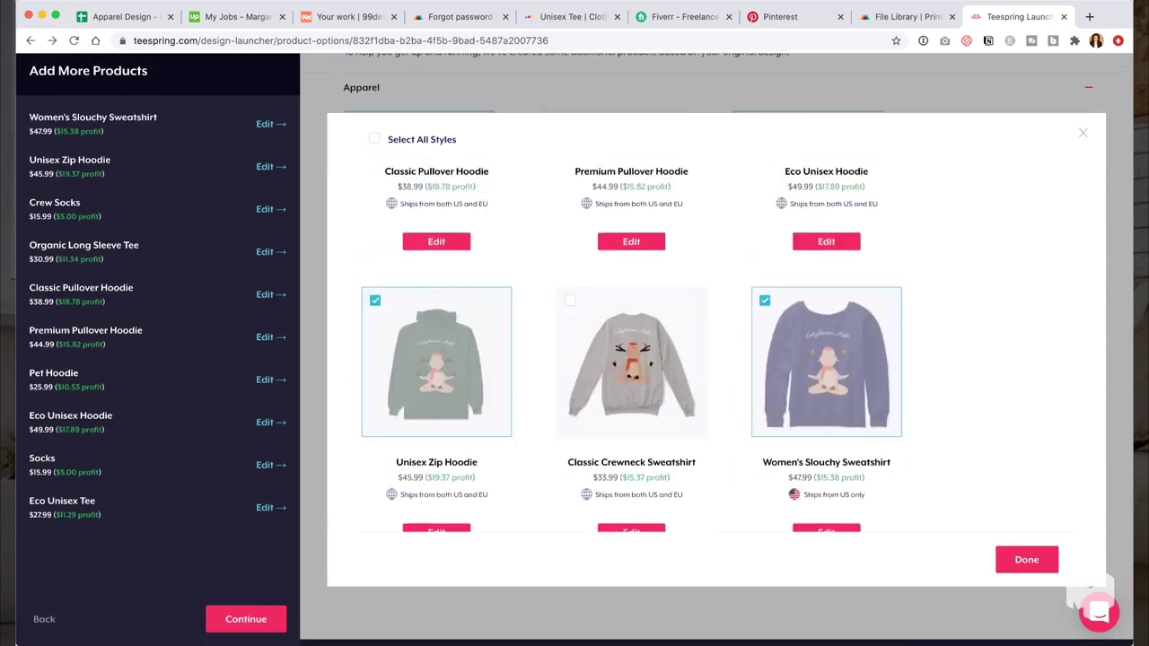
{"action": "left_click", "coordinate": [764, 300]}
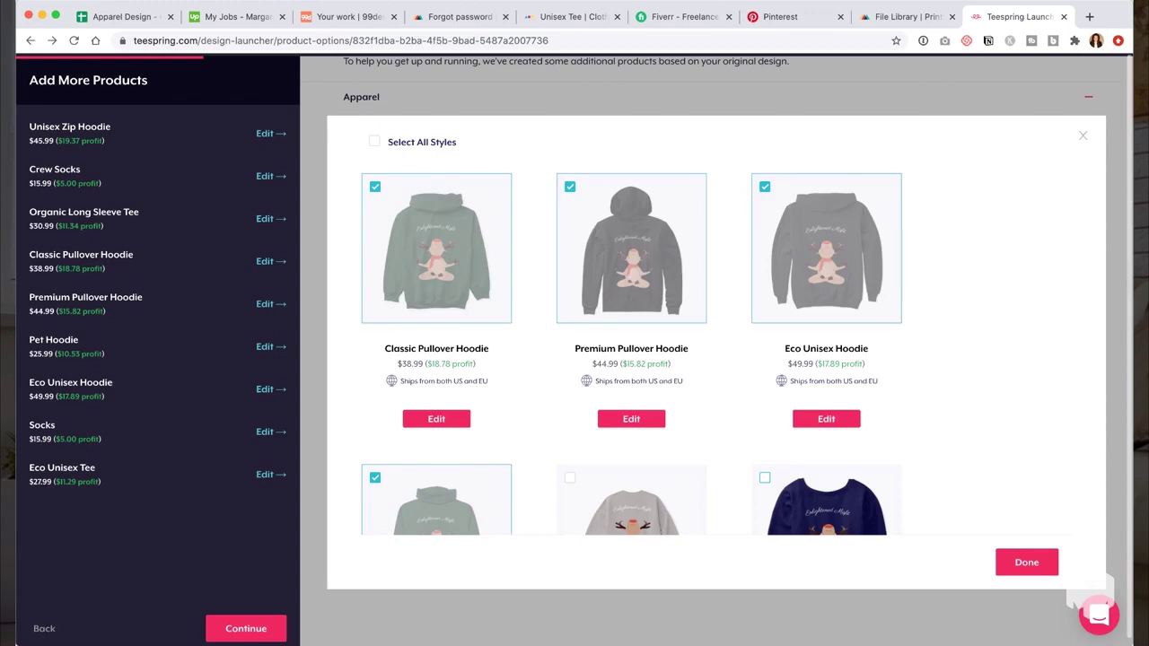
{"action": "scroll", "coordinate": [719, 359], "scroll_direction": "down", "scroll_amount": 10}
{"action": "left_click", "coordinate": [1027, 559]}
Step: Remove the Eco Unisex Tee from the selected Unisex / Men's T-Shirts styles
{"action": "scroll", "coordinate": [615, 297], "scroll_direction": "up", "scroll_amount": 1}
{"action": "left_click", "coordinate": [419, 348]}
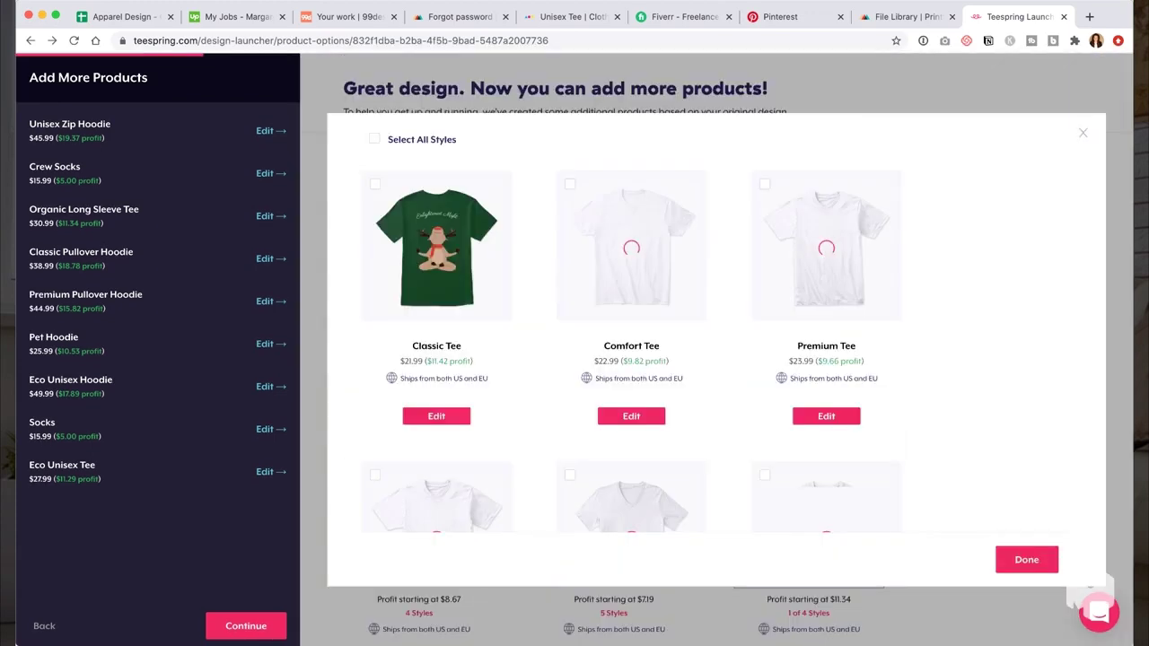
{"action": "scroll", "coordinate": [440, 310], "scroll_direction": "down", "scroll_amount": 5}
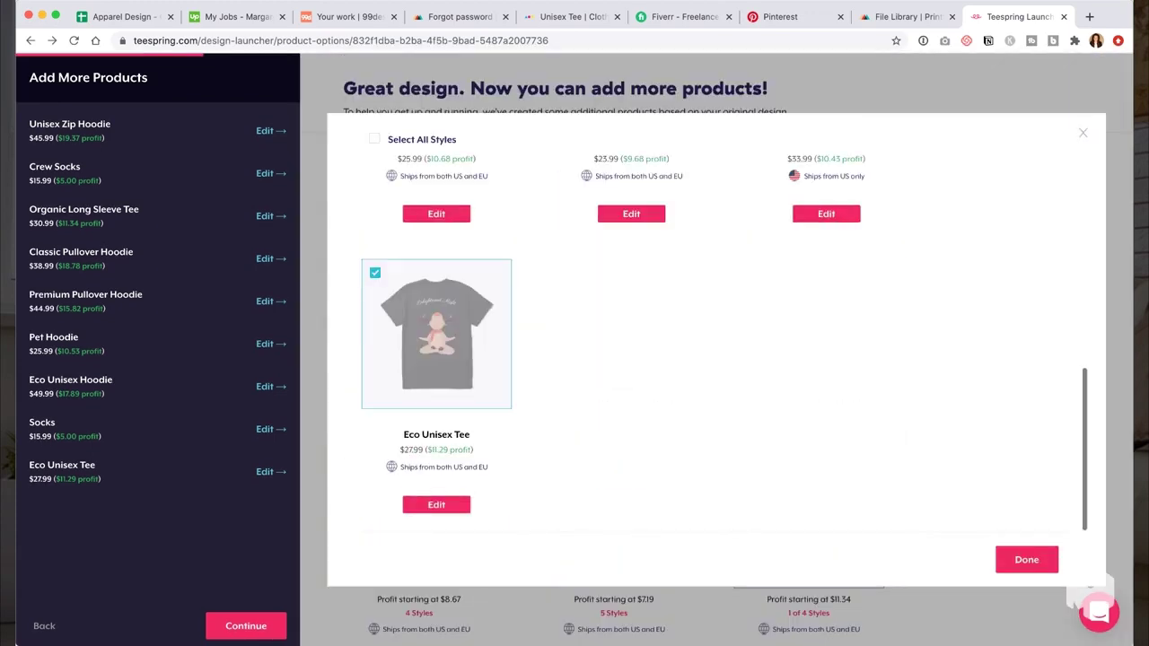
{"action": "left_click", "coordinate": [375, 272]}
{"action": "left_click", "coordinate": [1027, 559]}
Step: Remove the Organic Long Sleeve Tee from the Conscious Collection styles and continue to the listing details
{"action": "scroll", "coordinate": [614, 530], "scroll_direction": "down", "scroll_amount": 5}
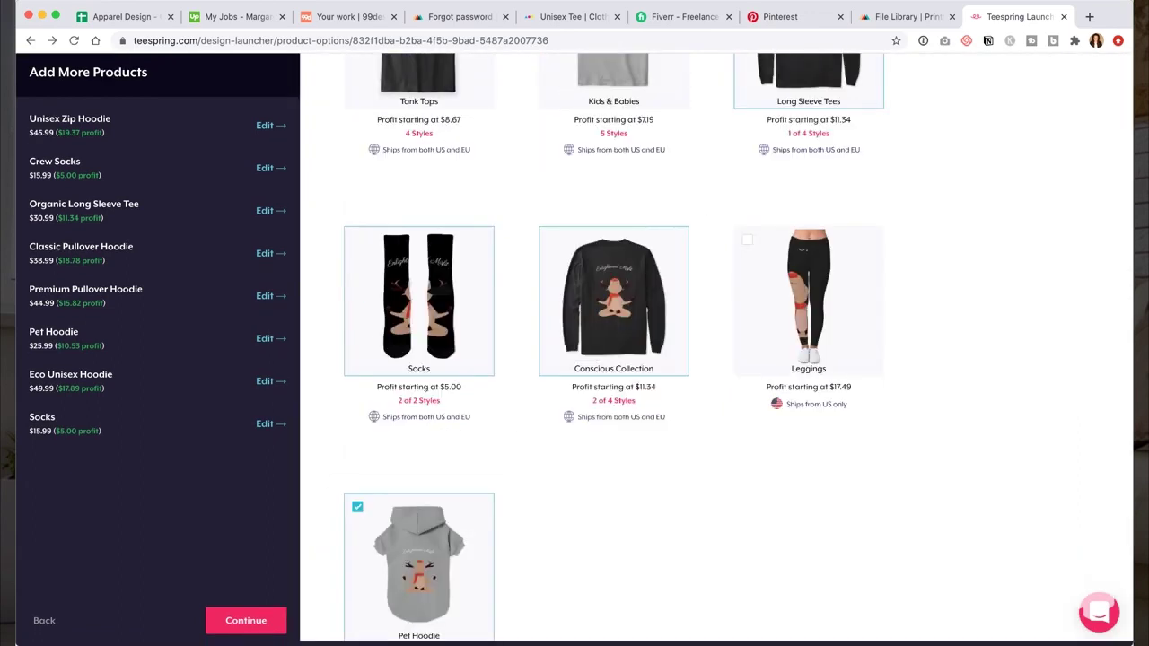
{"action": "mouse_move", "coordinate": [615, 359]}
{"action": "left_click", "coordinate": [614, 402]}
{"action": "left_click", "coordinate": [781, 288]}
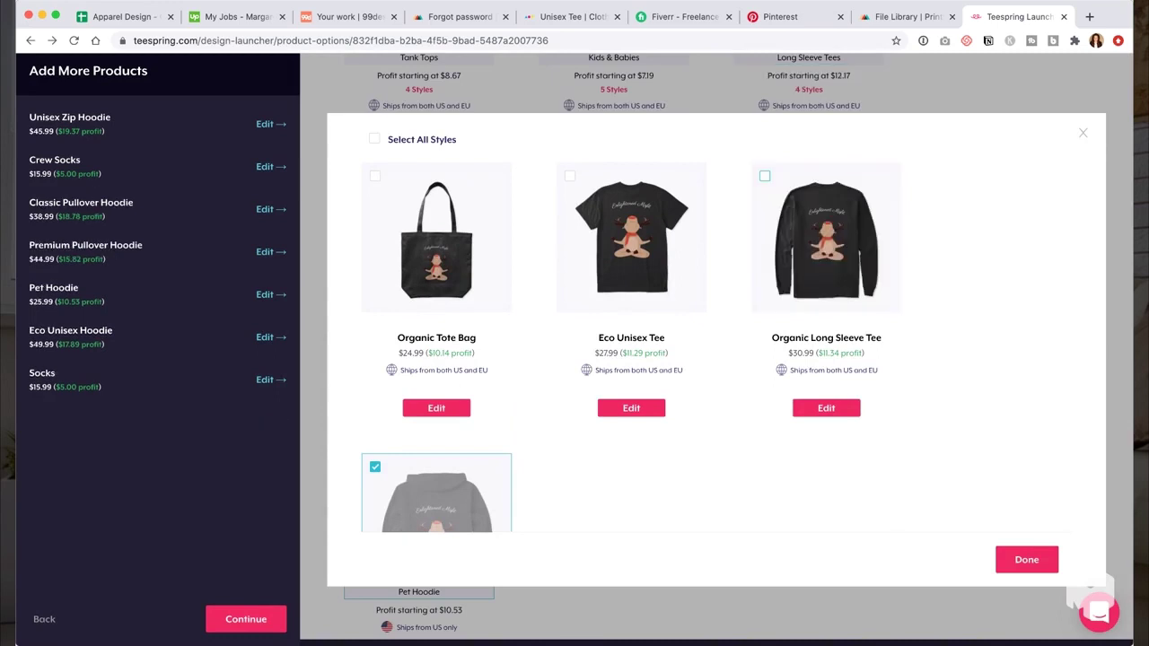
{"action": "left_click", "coordinate": [1027, 559]}
{"action": "left_click", "coordinate": [246, 619]}
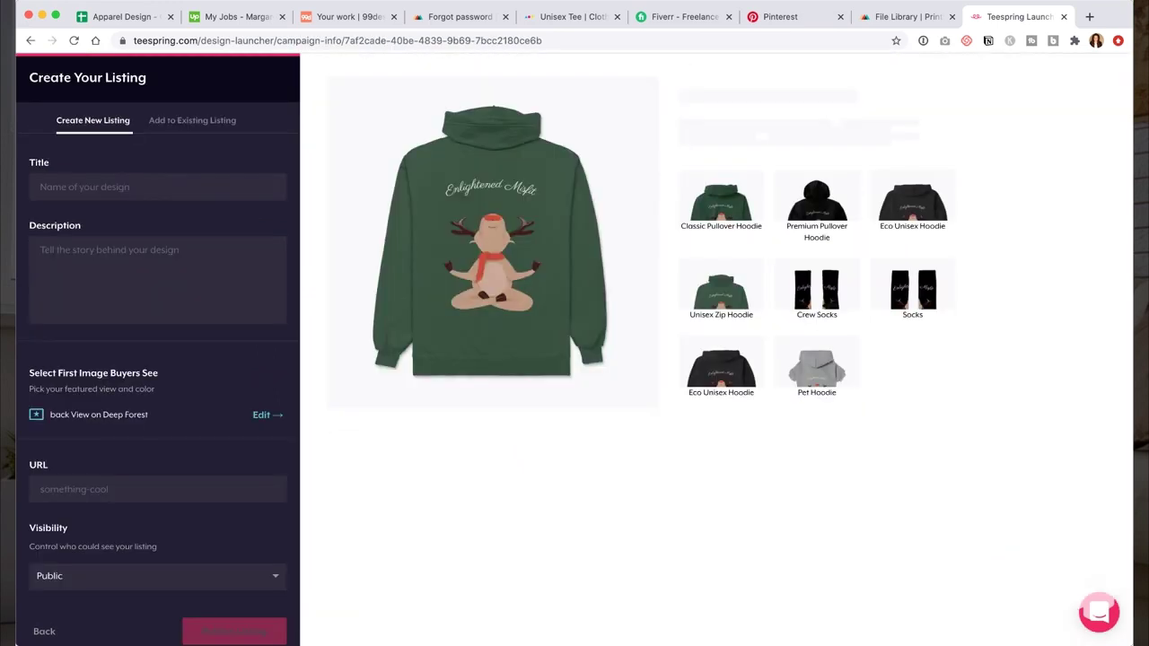
Step: Return to the product selection and remove the US-only Socks style, keeping the Crew Socks
{"action": "key", "text": "super+bracketleft"}
{"action": "scroll", "coordinate": [718, 359], "scroll_direction": "down", "scroll_amount": 5}
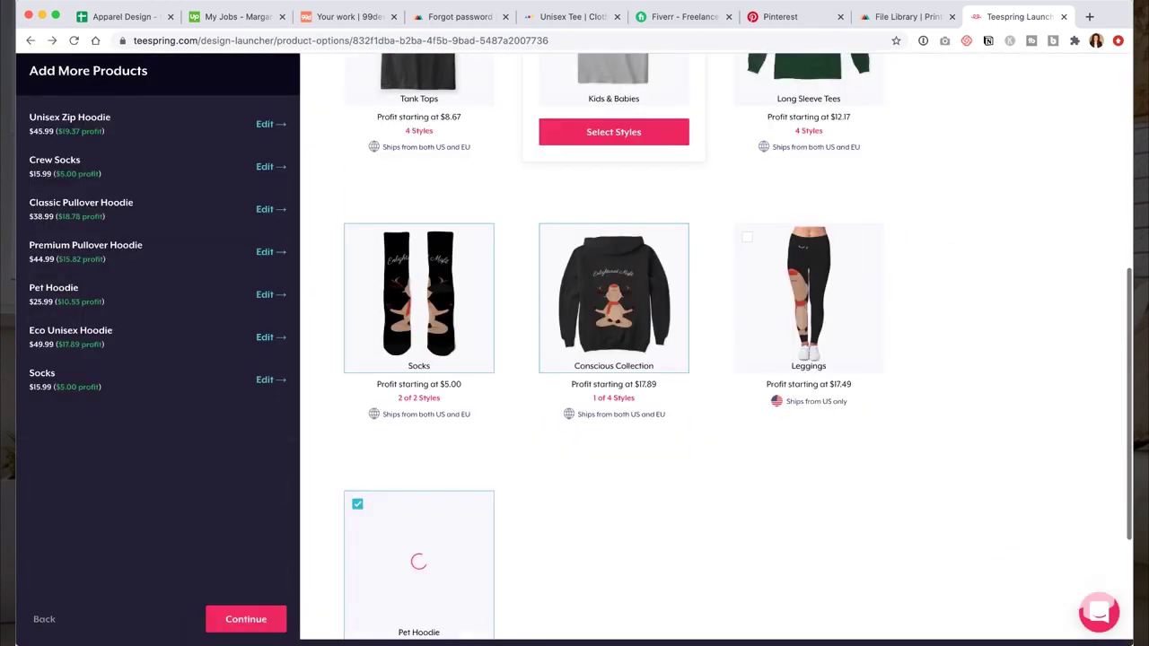
{"action": "left_click", "coordinate": [419, 398]}
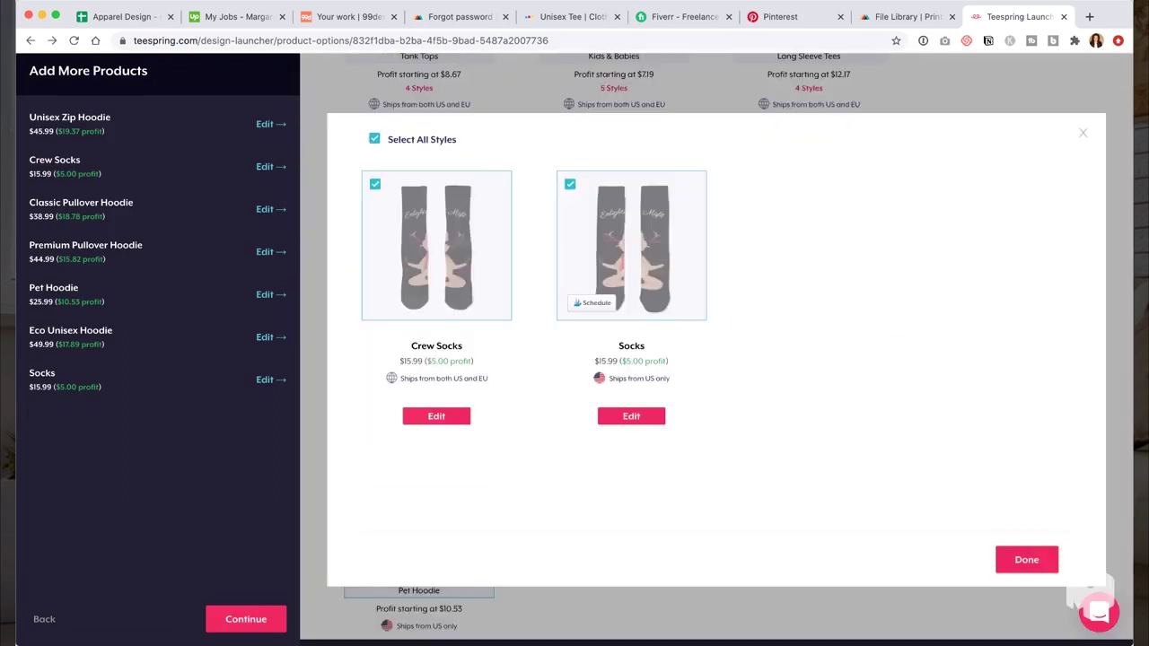
{"action": "left_click", "coordinate": [631, 251]}
{"action": "left_click", "coordinate": [1026, 560]}
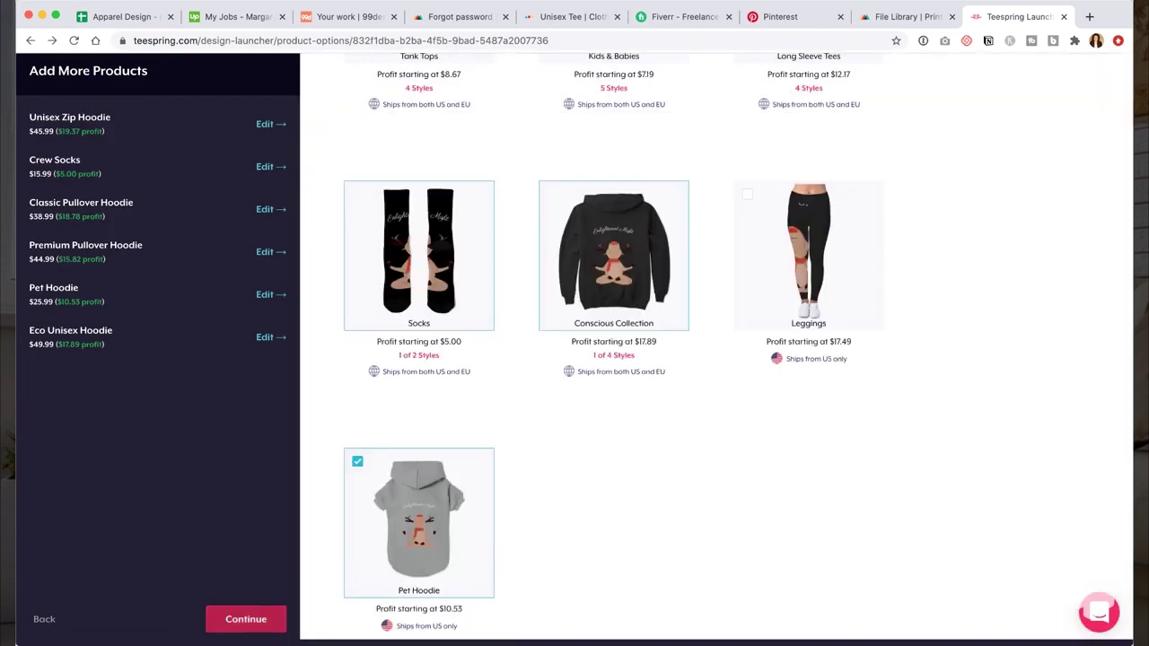
Step: Continue to the new listing's details and title it "Enlightened Misfit Holiday Hoodie"
{"action": "left_click", "coordinate": [246, 620]}
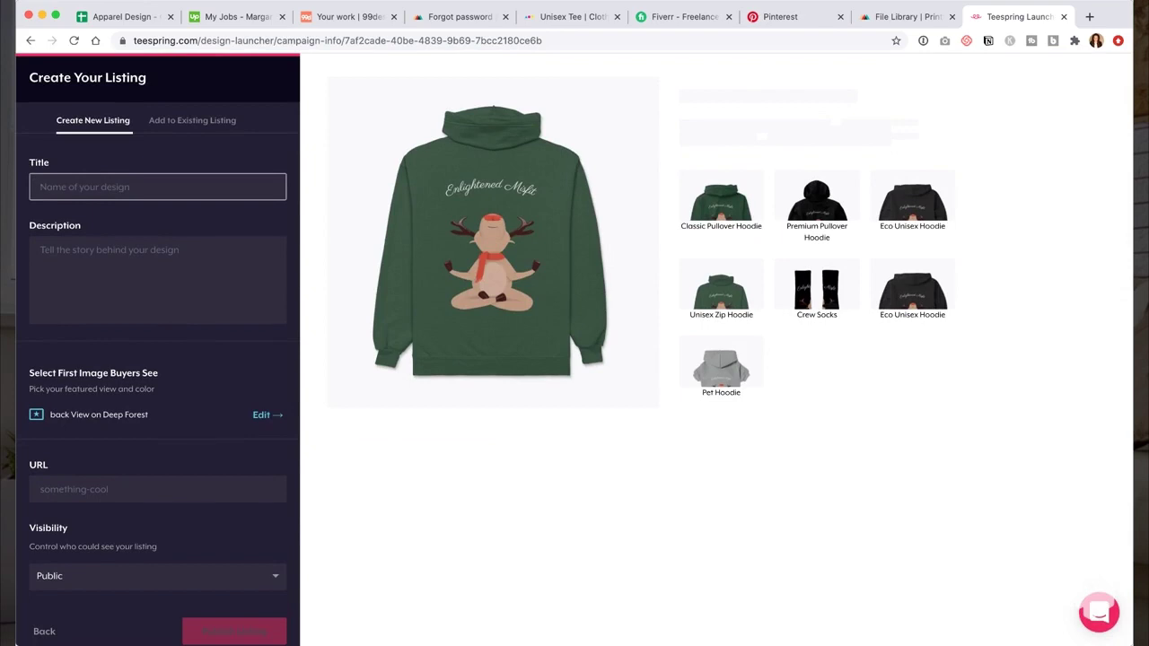
{"action": "type", "text": "Enlightened Misfit Holiday Hoodie"}
{"action": "key", "text": "Tab"}
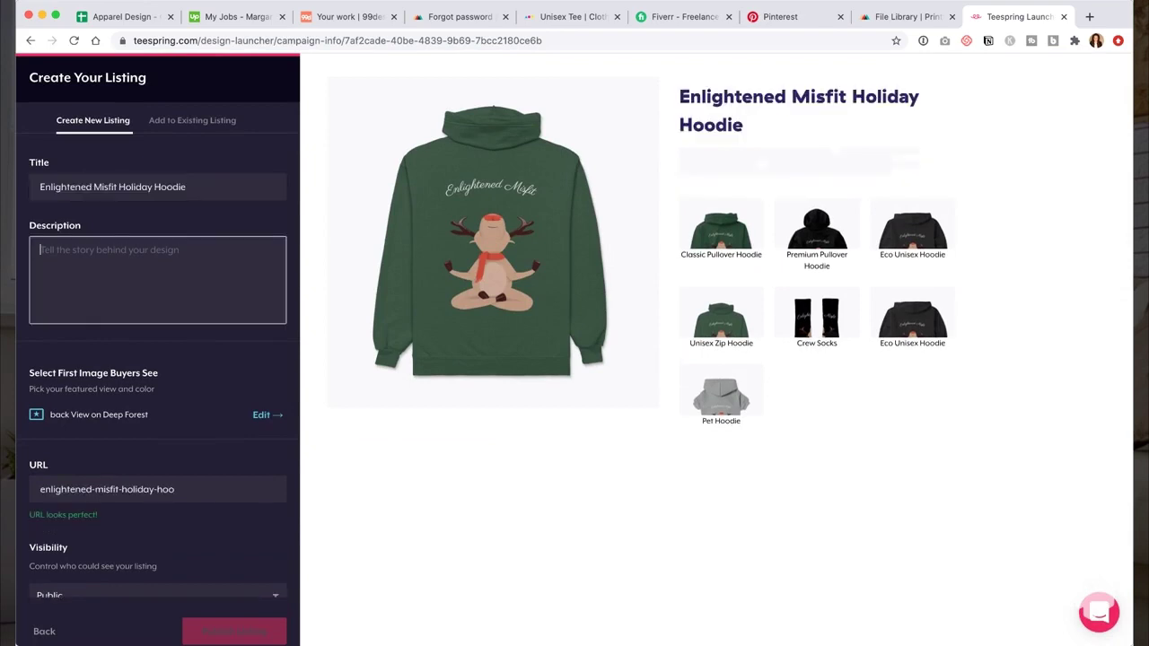
Step: Write the listing description "Express your inner enlightened reindeer this holiday season."
{"action": "type", "text": "Express y"}
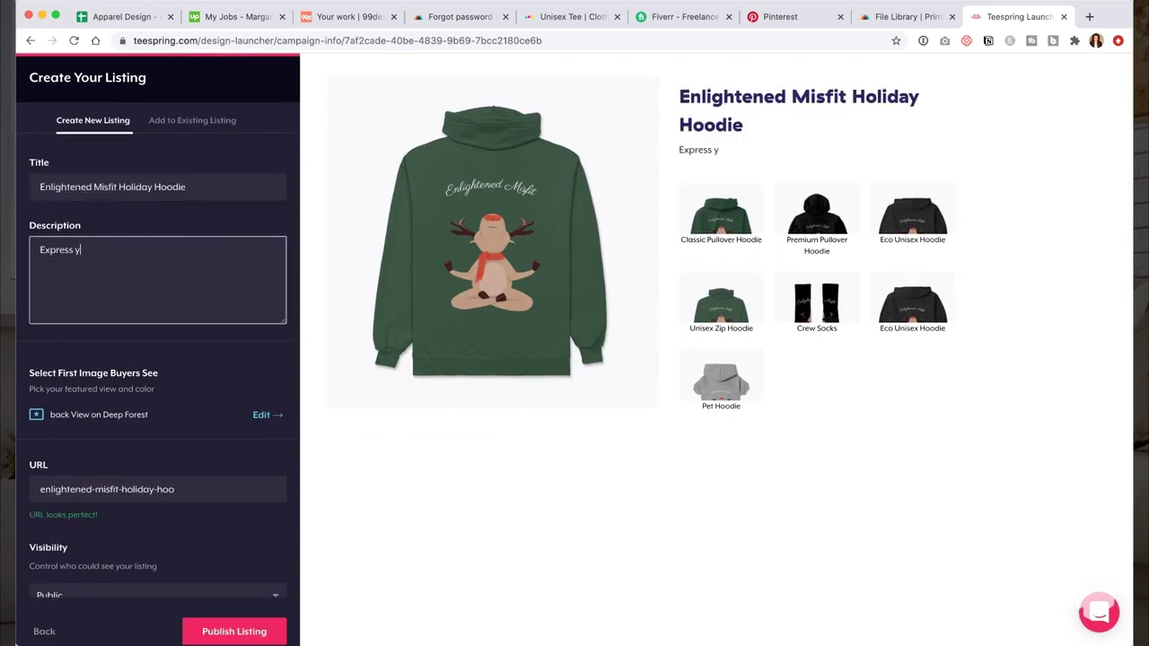
{"action": "type", "text": "our inner enlightened Roudolph"}
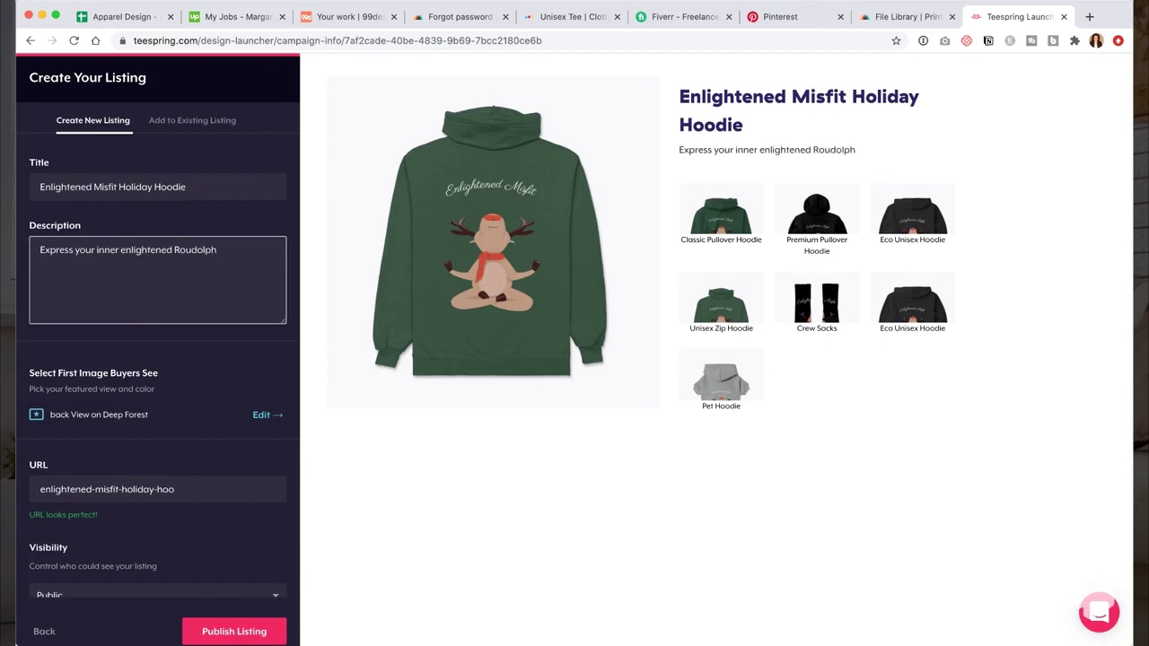
{"action": "key", "text": "BackSpace"}
{"action": "key", "text": "BackSpace"}
{"action": "key", "text": "BackSpace"}
{"action": "key", "text": "BackSpace"}
{"action": "key", "text": "BackSpace"}
{"action": "key", "text": "BackSpace"}
{"action": "key", "text": "BackSpace"}
{"action": "key", "text": "BackSpace"}
{"action": "type", "text": "reindeer"}
{"action": "type", "text": "this holiday season."}
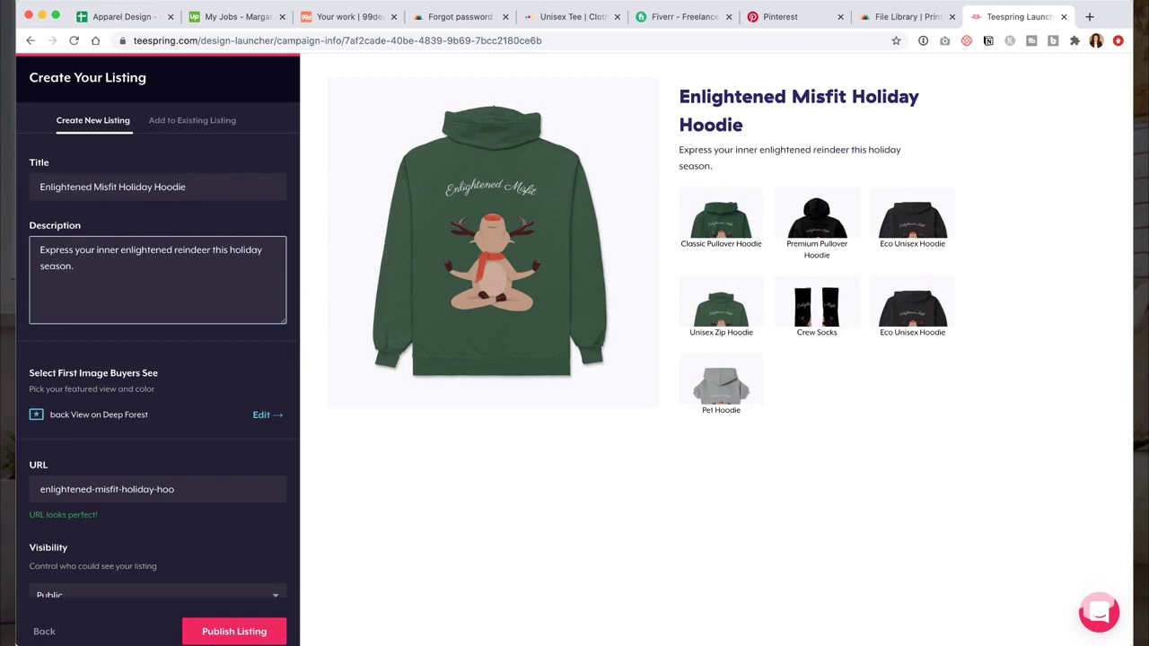
Step: Shorten the listing URL to enlightened-misfit and publish the listing
{"action": "scroll", "coordinate": [157, 359], "scroll_direction": "down", "scroll_amount": 1}
{"action": "left_click", "coordinate": [144, 450]}
{"action": "left_click_drag", "start_coordinate": [120, 450], "coordinate": [176, 450]}
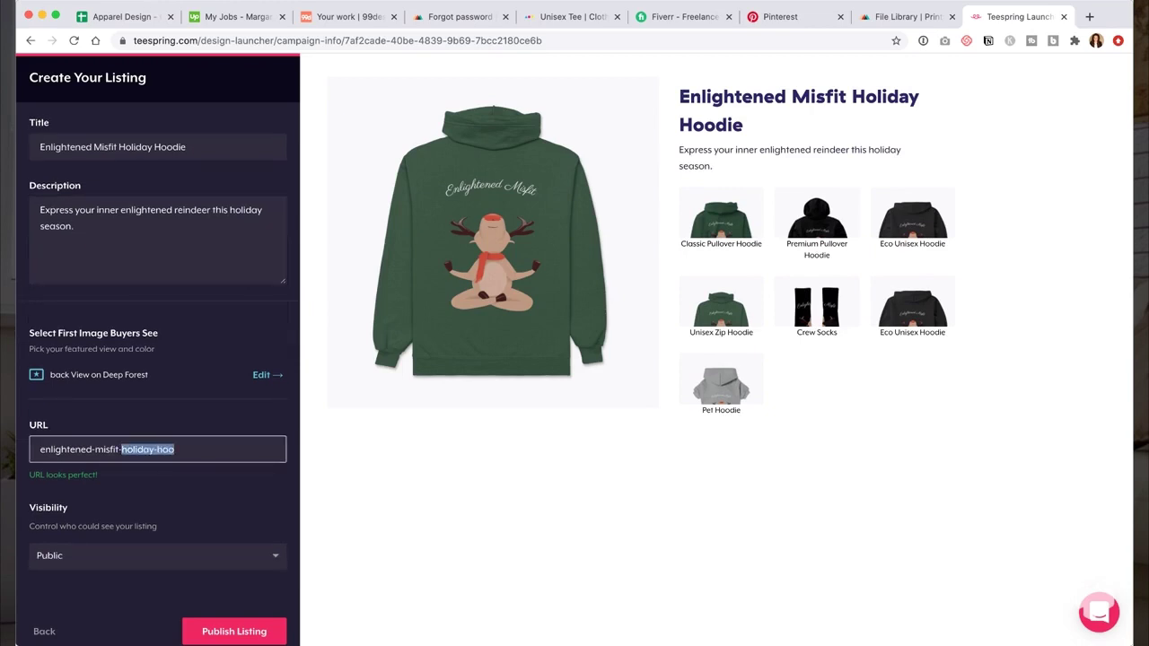
{"action": "key", "text": "BackSpace"}
{"action": "key", "text": "BackSpace"}
{"action": "key", "text": "Tab"}
{"action": "scroll", "coordinate": [575, 349], "scroll_direction": "down", "scroll_amount": 1}
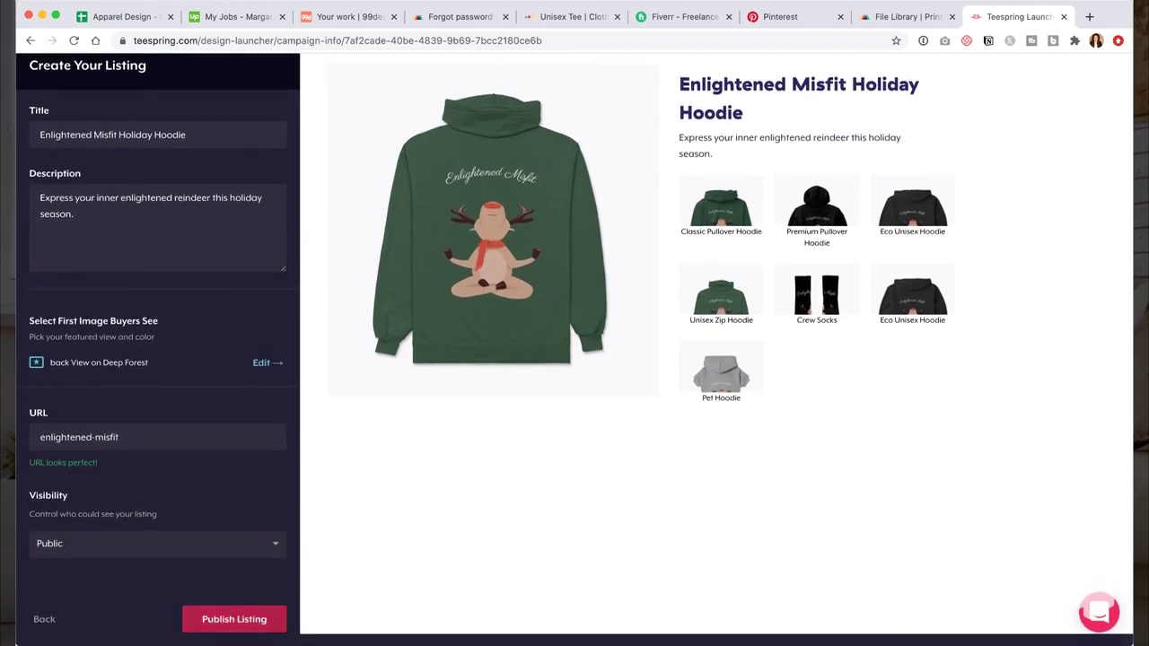
{"action": "left_click", "coordinate": [234, 620]}
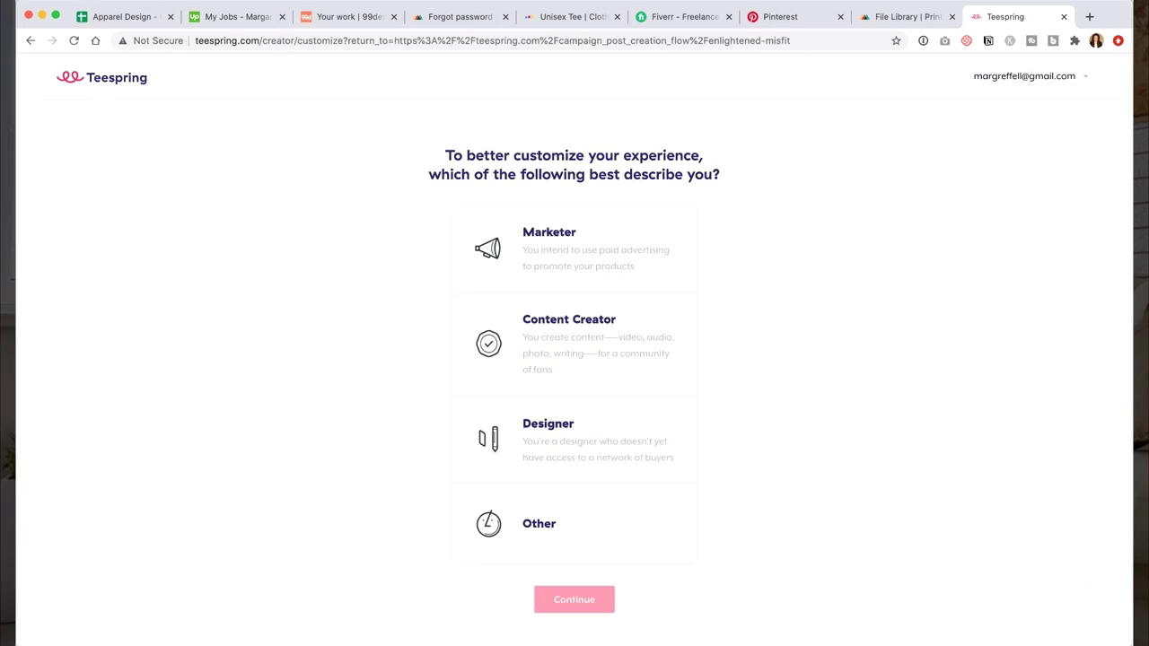
Step: Complete the customization survey as a Content Creator and dismiss the sample order offer on the published listing
{"action": "left_click", "coordinate": [575, 345]}
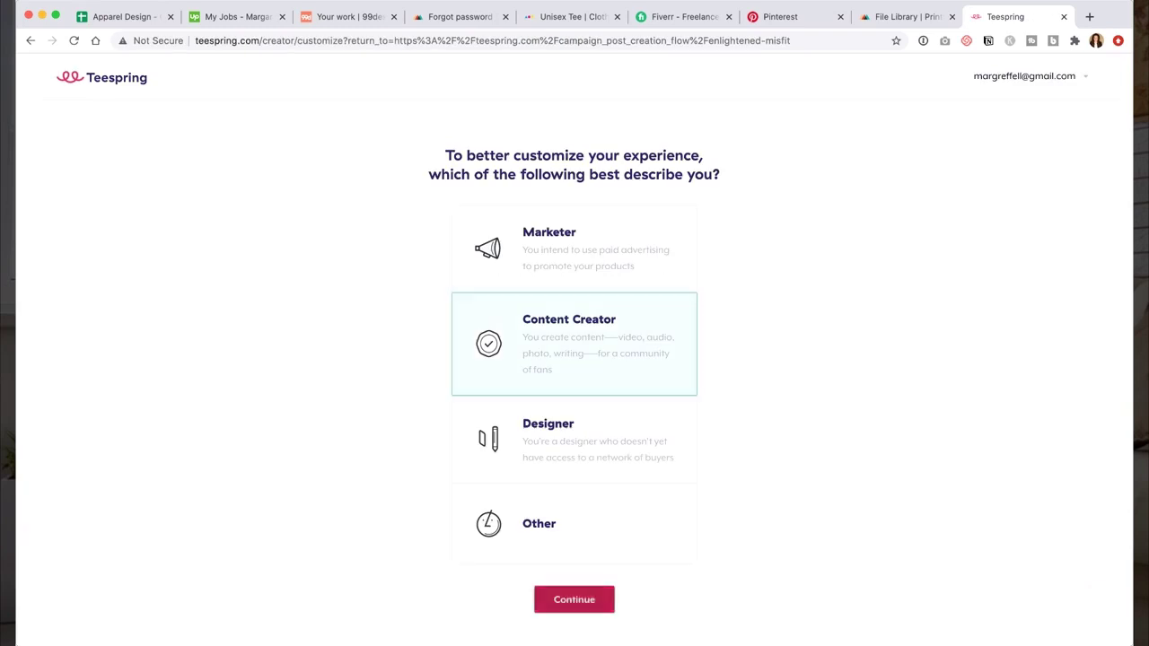
{"action": "left_click", "coordinate": [575, 599]}
{"action": "left_click", "coordinate": [575, 371]}
{"action": "left_click", "coordinate": [574, 525]}
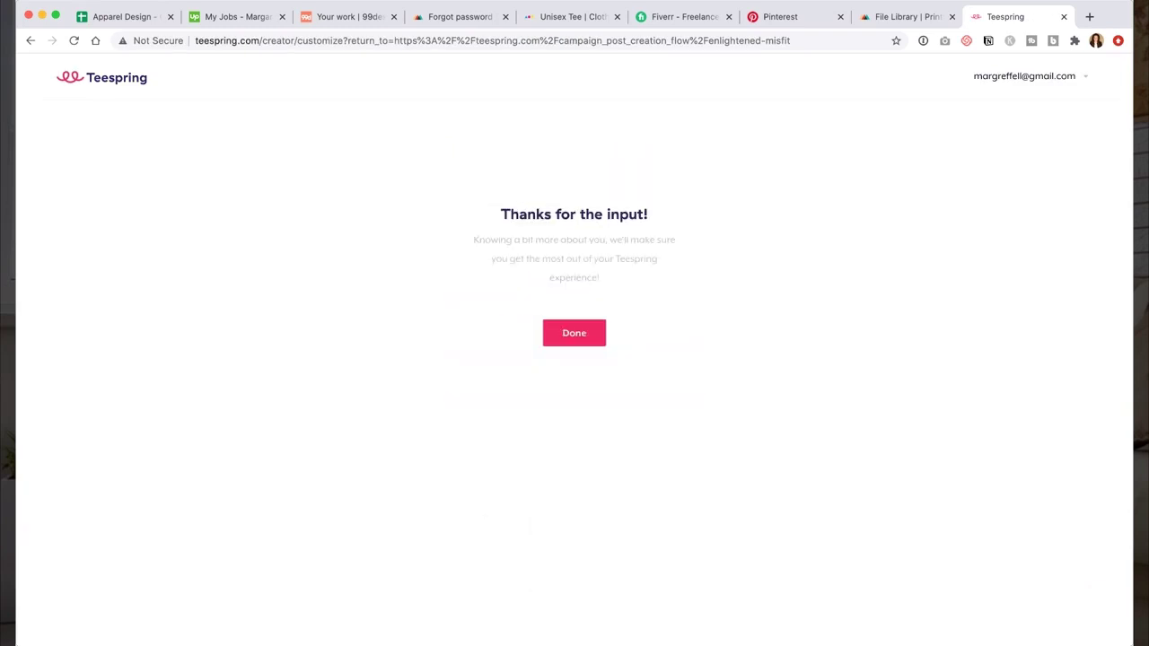
{"action": "left_click", "coordinate": [575, 333]}
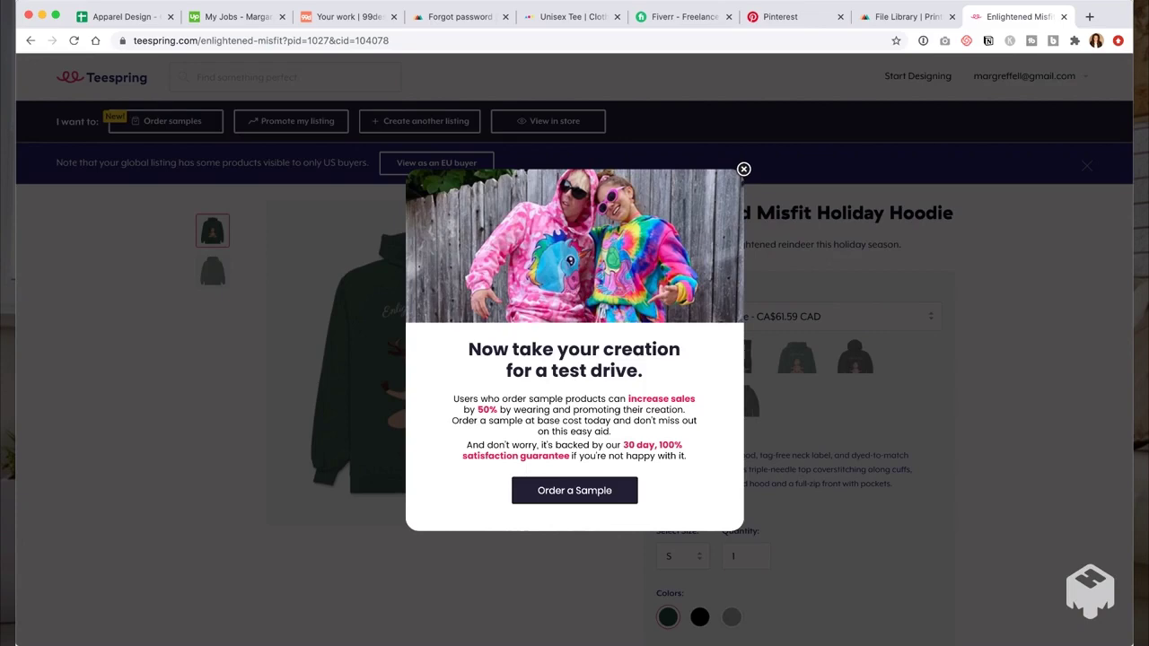
{"action": "left_click", "coordinate": [743, 169]}
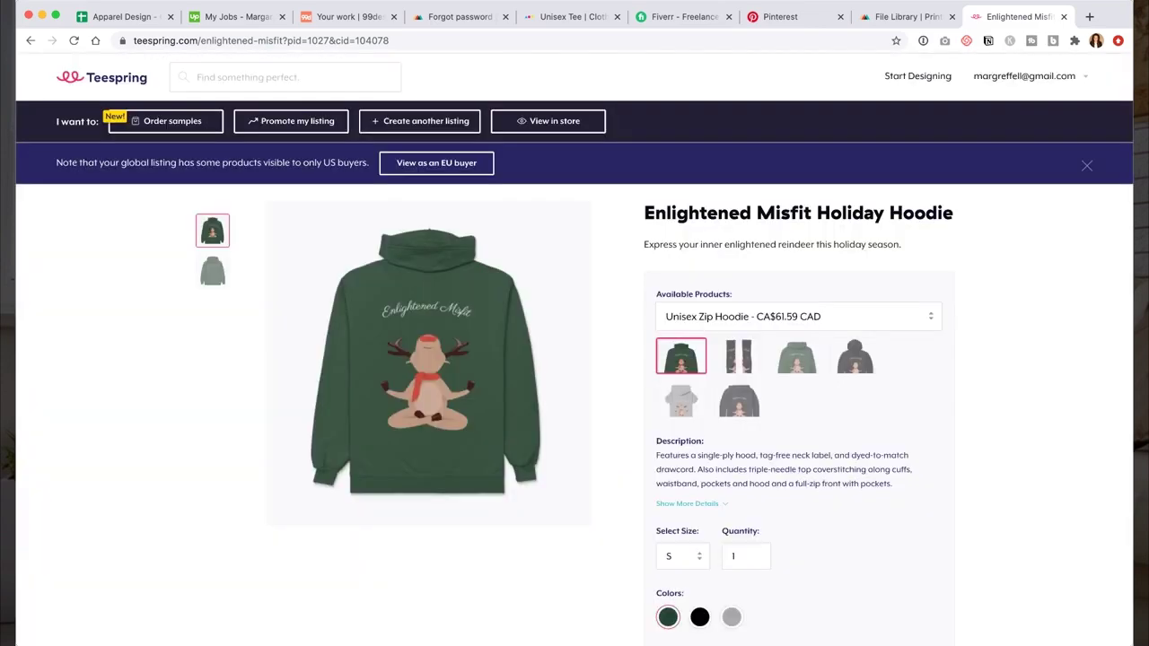
Step: Look through the published listing's hoodies, Crew Socks and Pet Hoodie, and its delivery and return details
{"action": "scroll", "coordinate": [797, 377], "scroll_direction": "down", "scroll_amount": 2}
{"action": "scroll", "coordinate": [798, 377], "scroll_direction": "up", "scroll_amount": 2}
{"action": "left_click", "coordinate": [739, 356]}
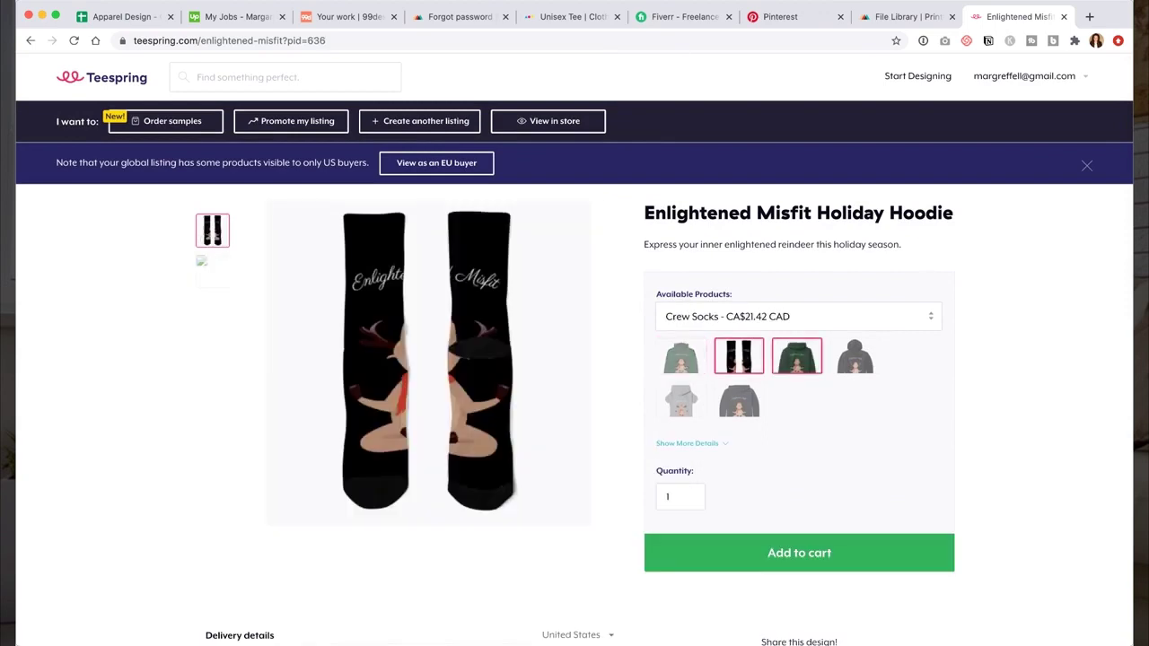
{"action": "left_click", "coordinate": [797, 356]}
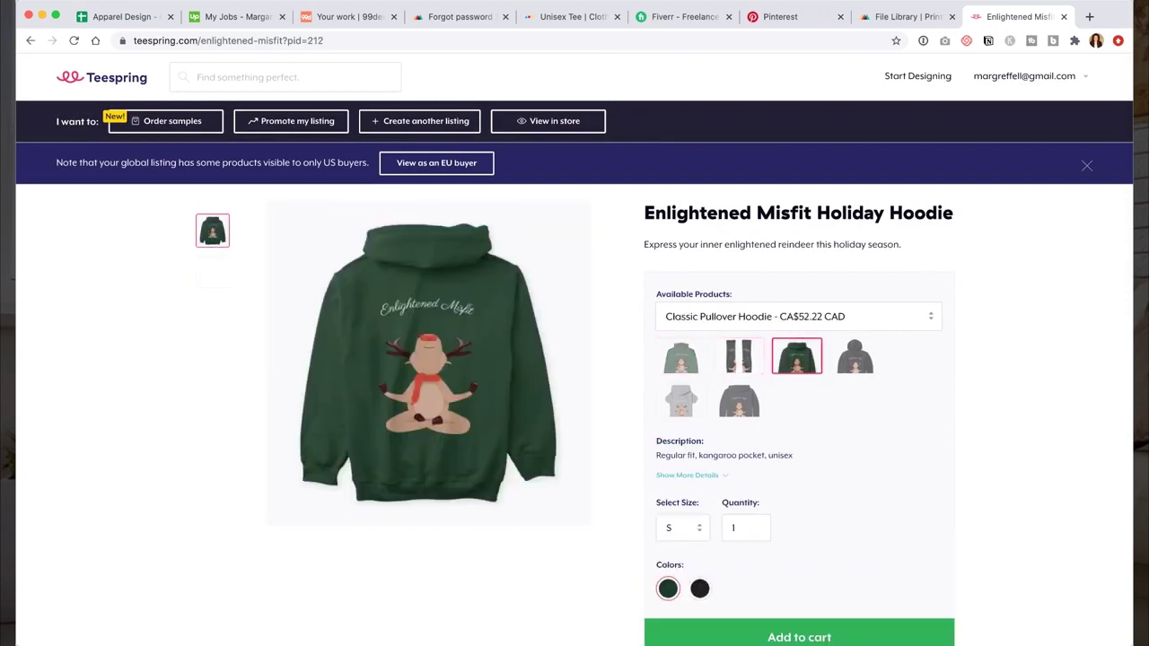
{"action": "left_click", "coordinate": [682, 401]}
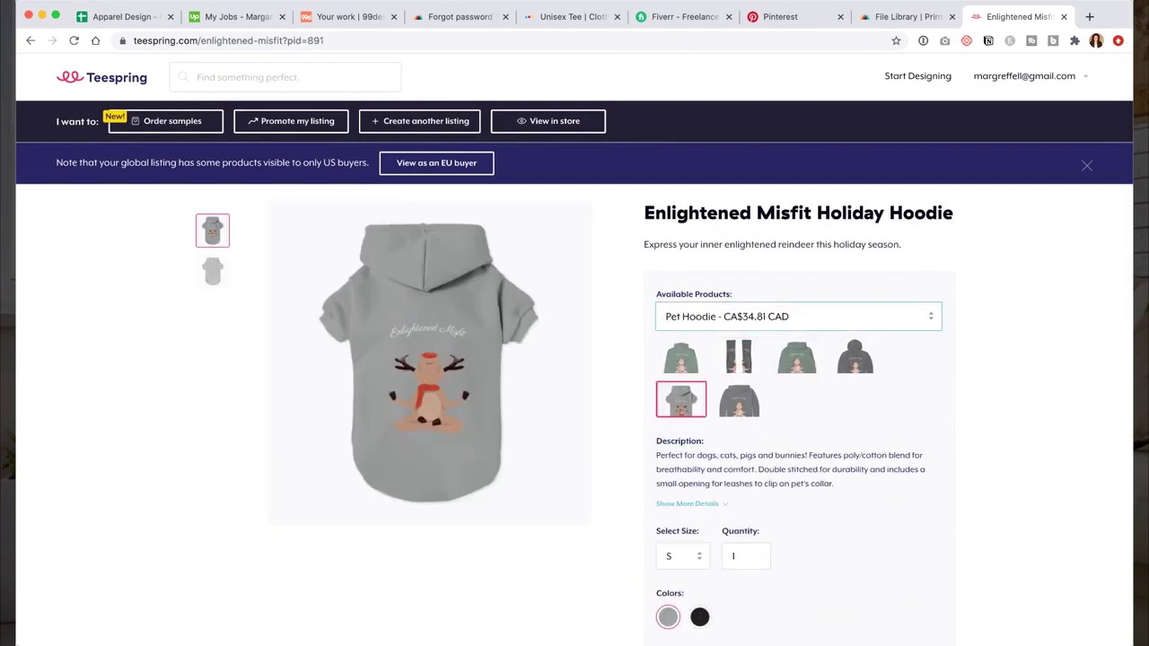
{"action": "left_click", "coordinate": [739, 400]}
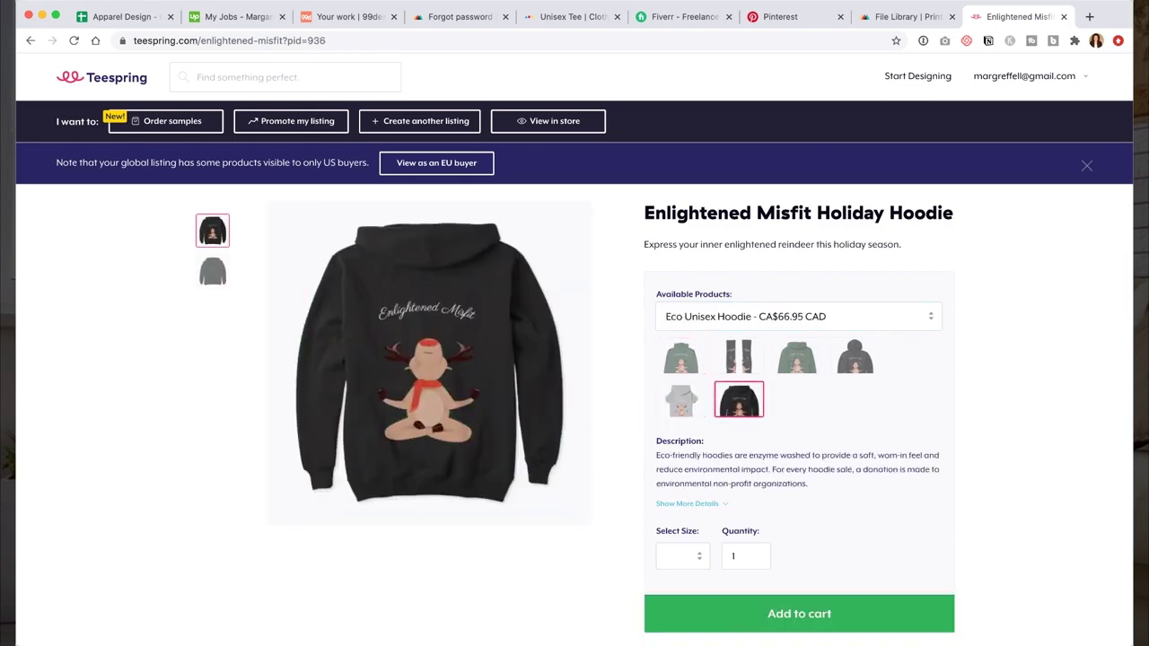
{"action": "left_click", "coordinate": [681, 356]}
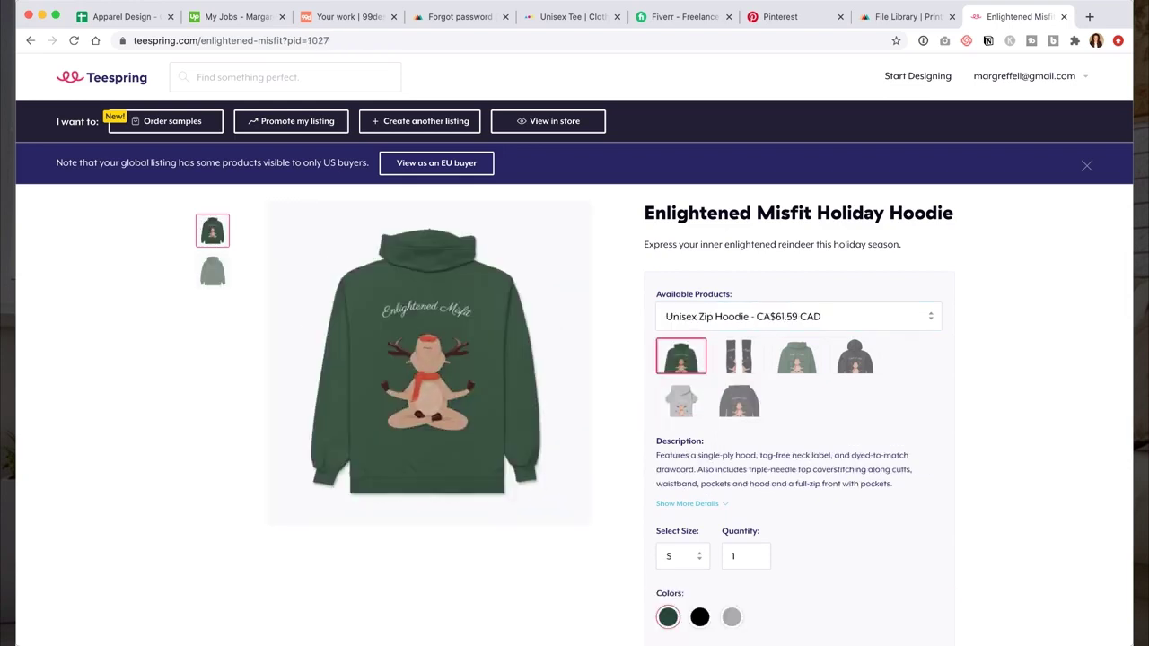
{"action": "left_click", "coordinate": [796, 357]}
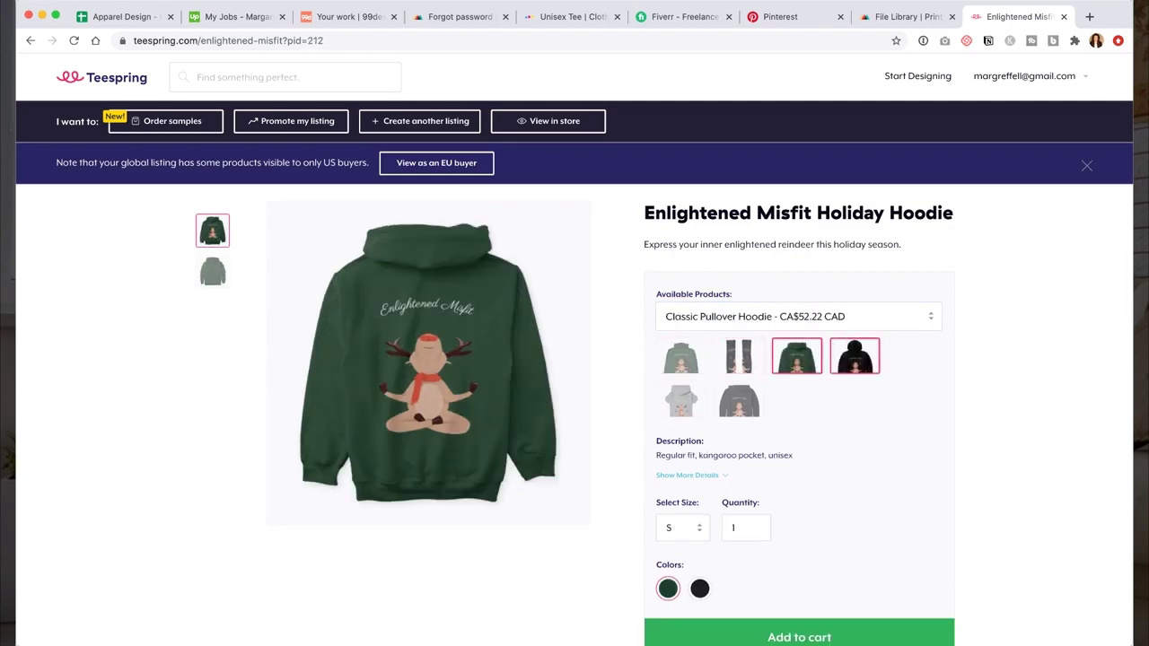
{"action": "left_click", "coordinate": [682, 400]}
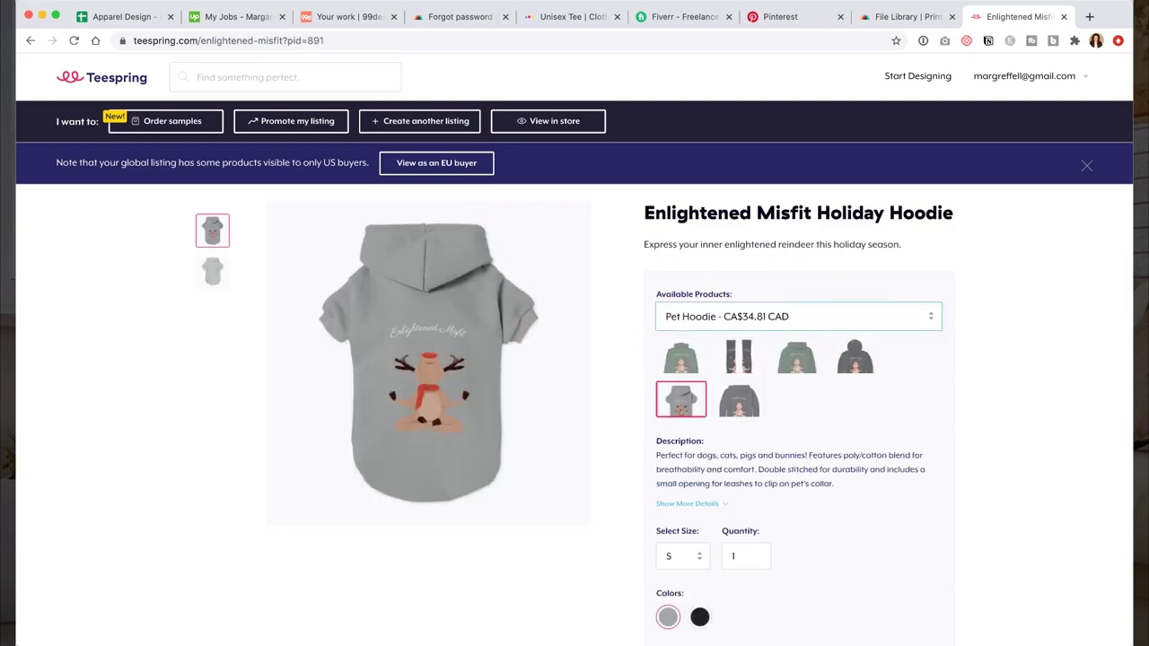
{"action": "scroll", "coordinate": [575, 359], "scroll_direction": "down", "scroll_amount": 10}
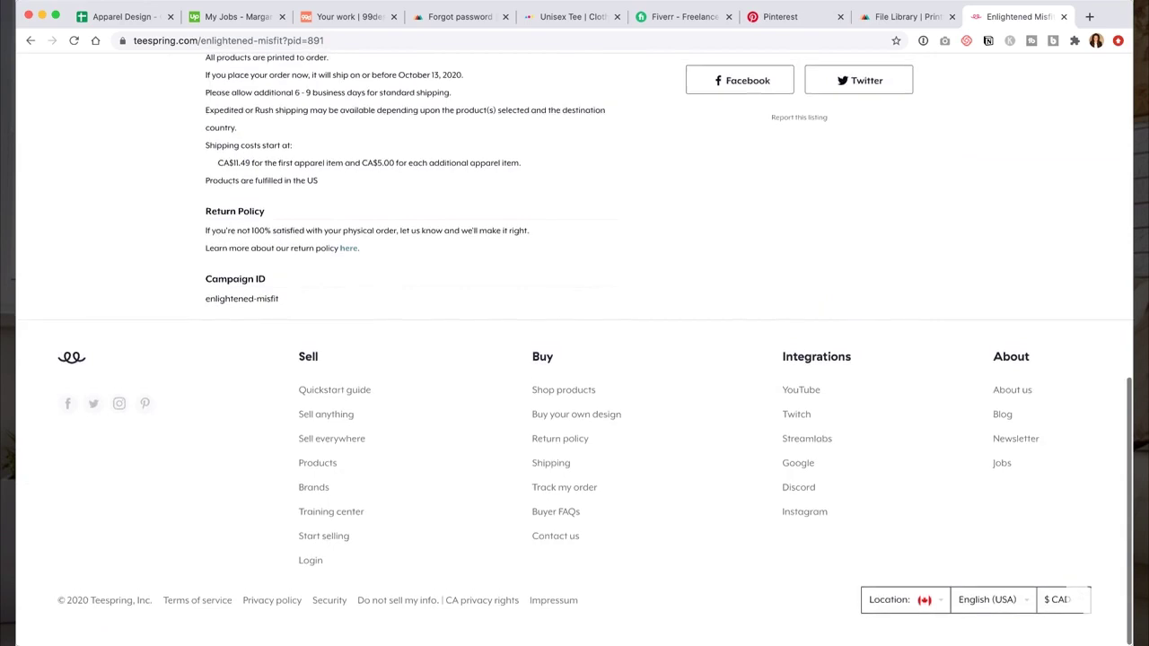
{"action": "scroll", "coordinate": [574, 359], "scroll_direction": "up", "scroll_amount": 3}
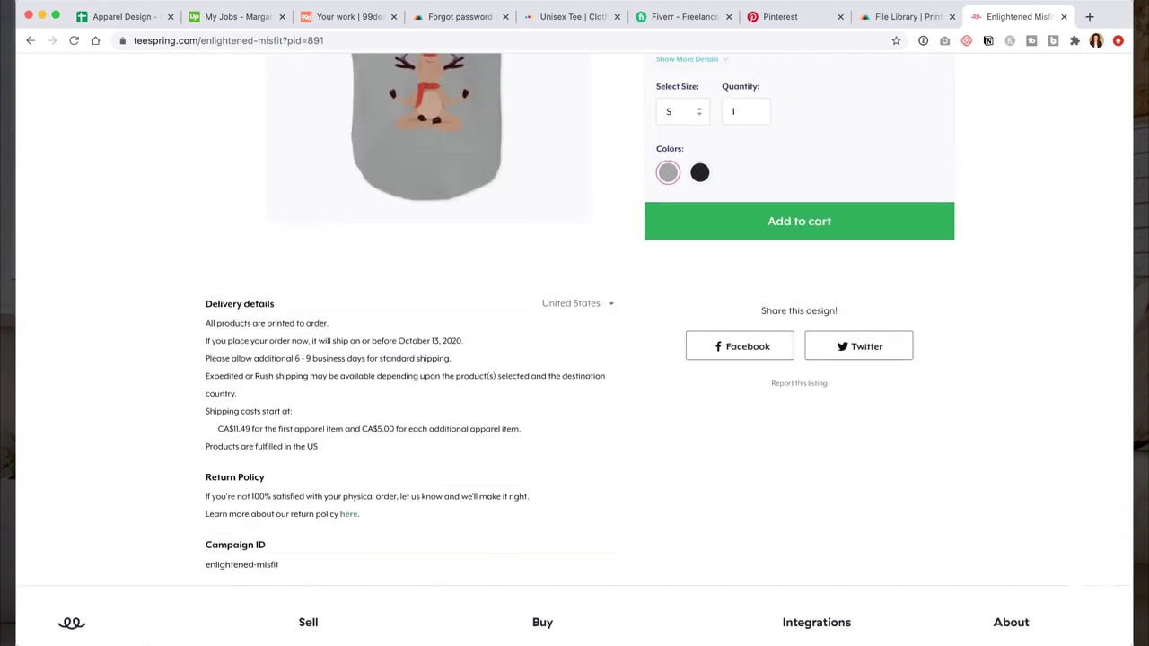
{"action": "scroll", "coordinate": [574, 359], "scroll_direction": "up", "scroll_amount": 5}
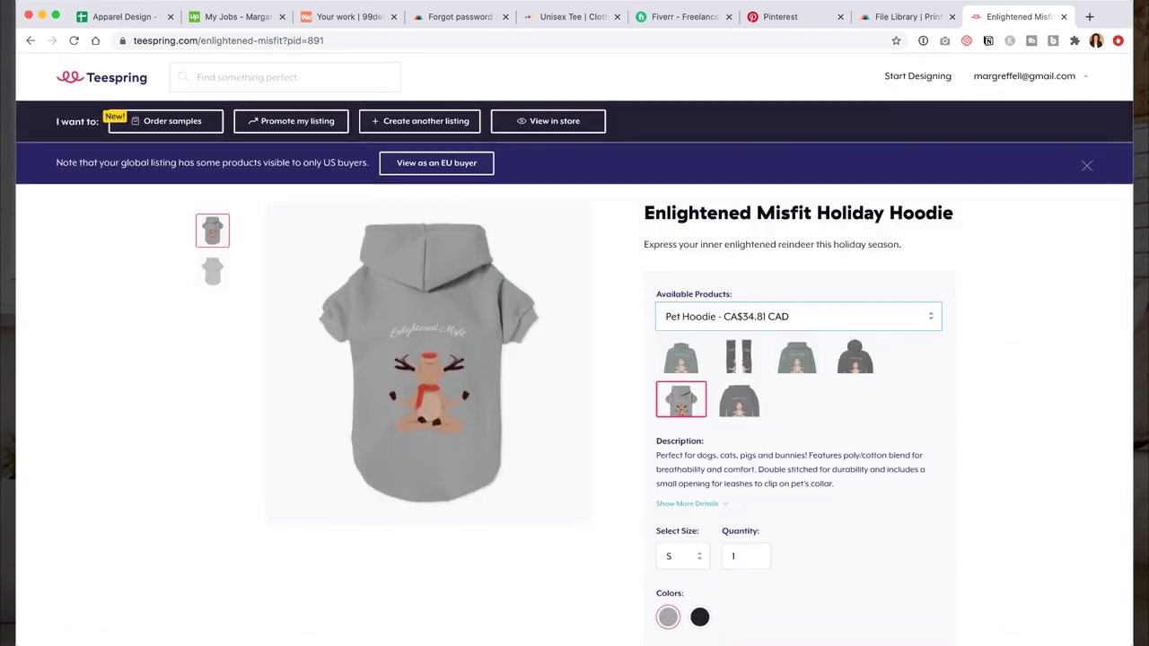
Step: Set up a sample order with one Deep Forest Unisex Zip Hoodie in M, one Grey Pet Hoodie in L and no Crew Socks
{"action": "left_click", "coordinate": [166, 120]}
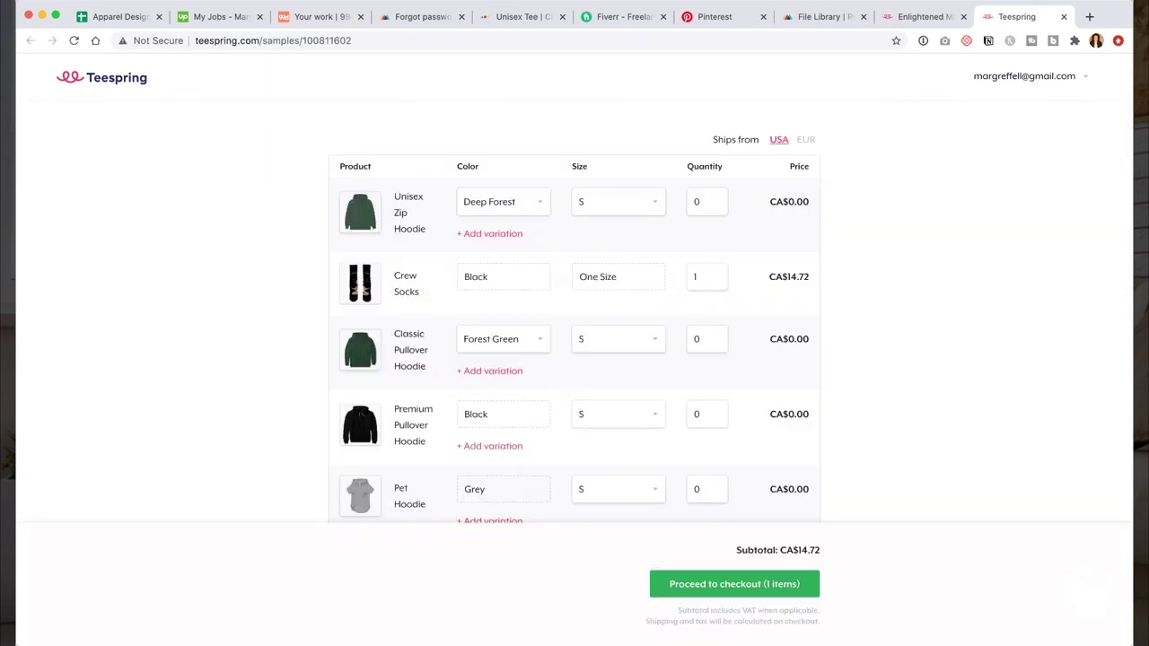
{"action": "scroll", "coordinate": [575, 324], "scroll_direction": "down", "scroll_amount": 2}
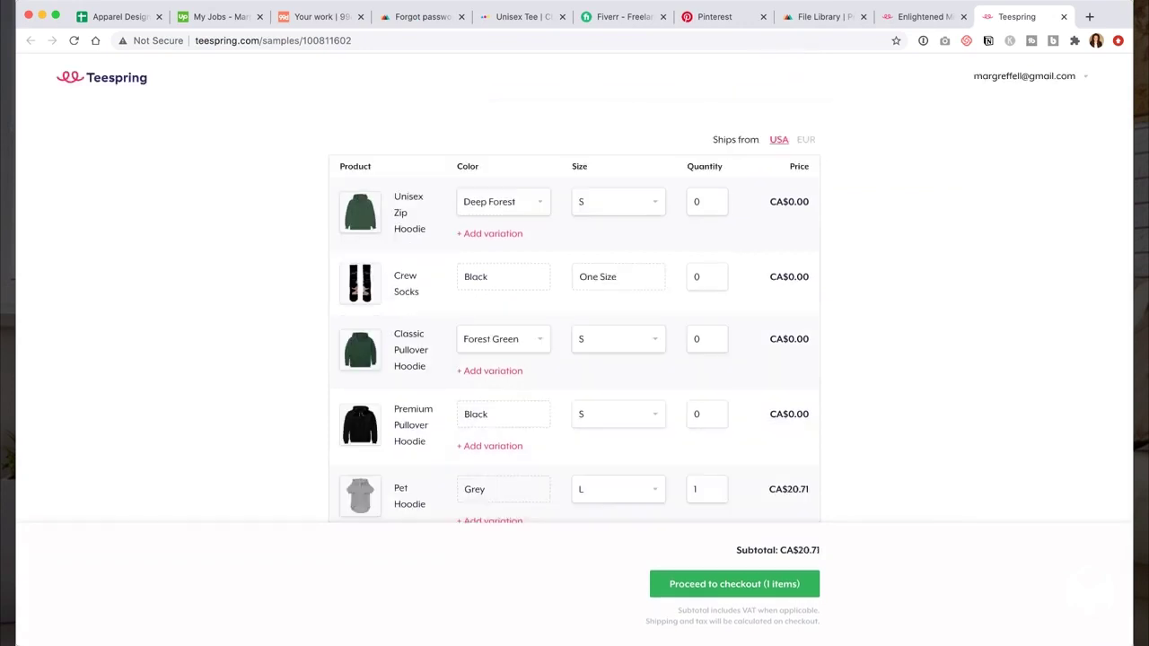
{"action": "left_click", "coordinate": [618, 201]}
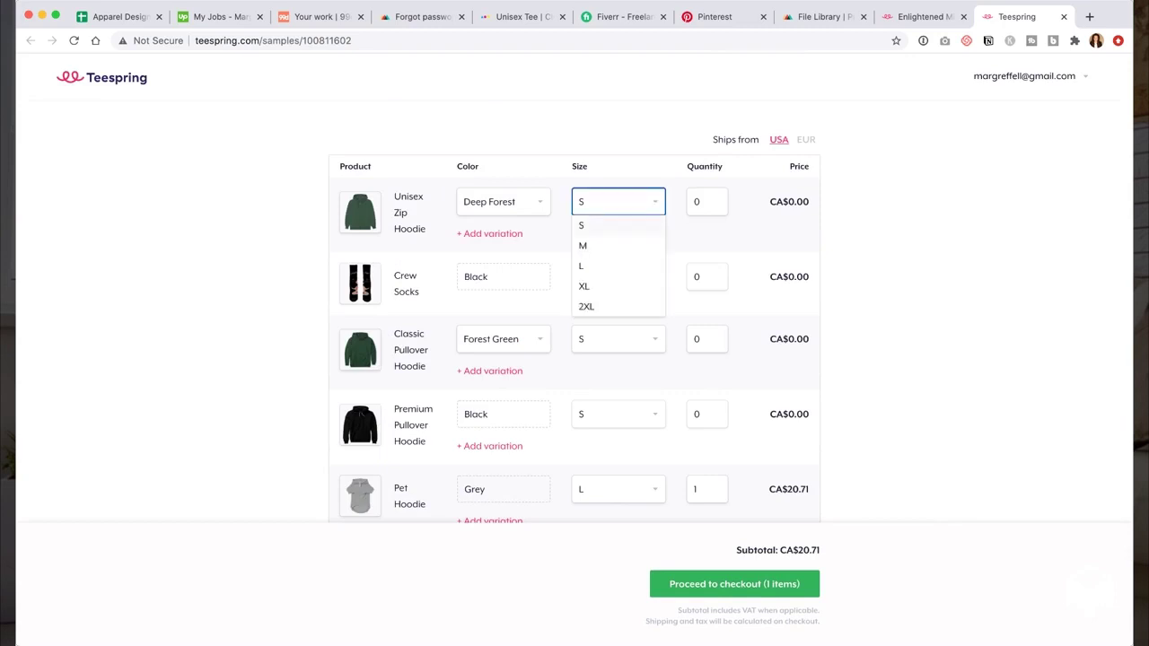
{"action": "left_click", "coordinate": [583, 245]}
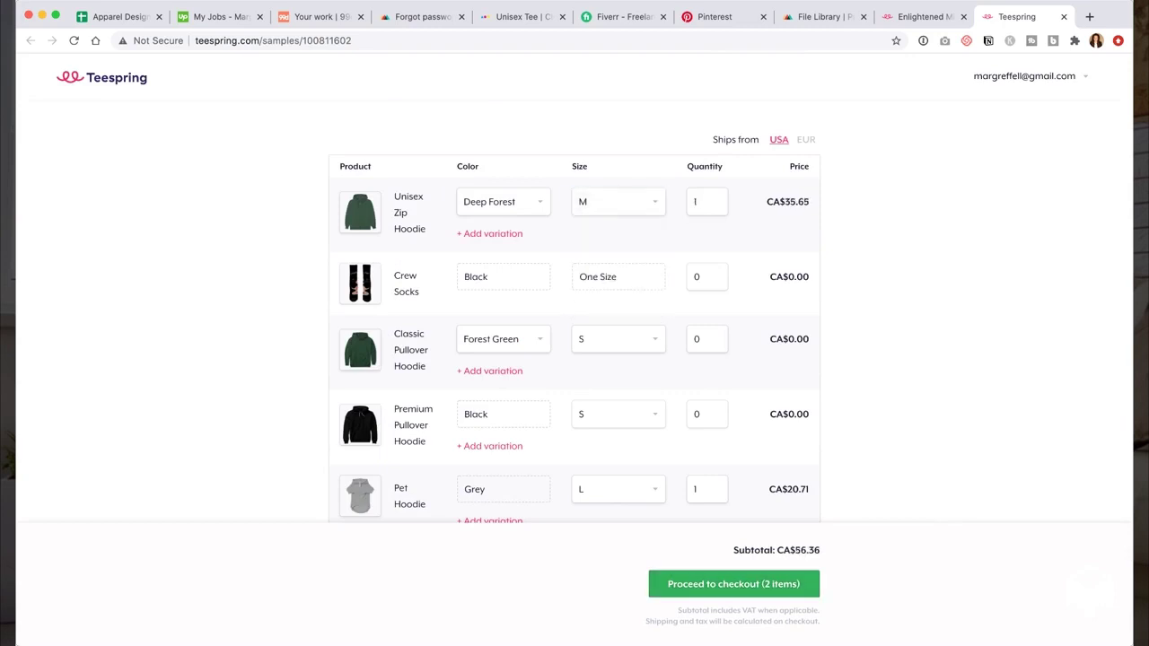
{"action": "scroll", "coordinate": [575, 314], "scroll_direction": "down", "scroll_amount": 2}
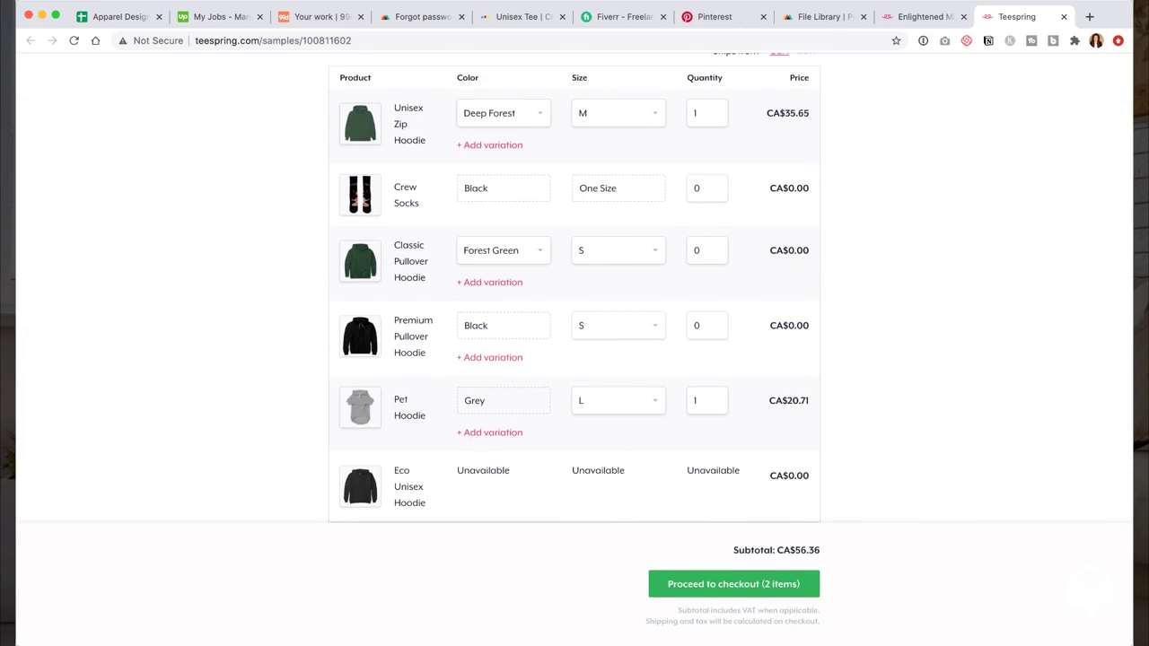
{"action": "scroll", "coordinate": [575, 314], "scroll_direction": "up", "scroll_amount": 2}
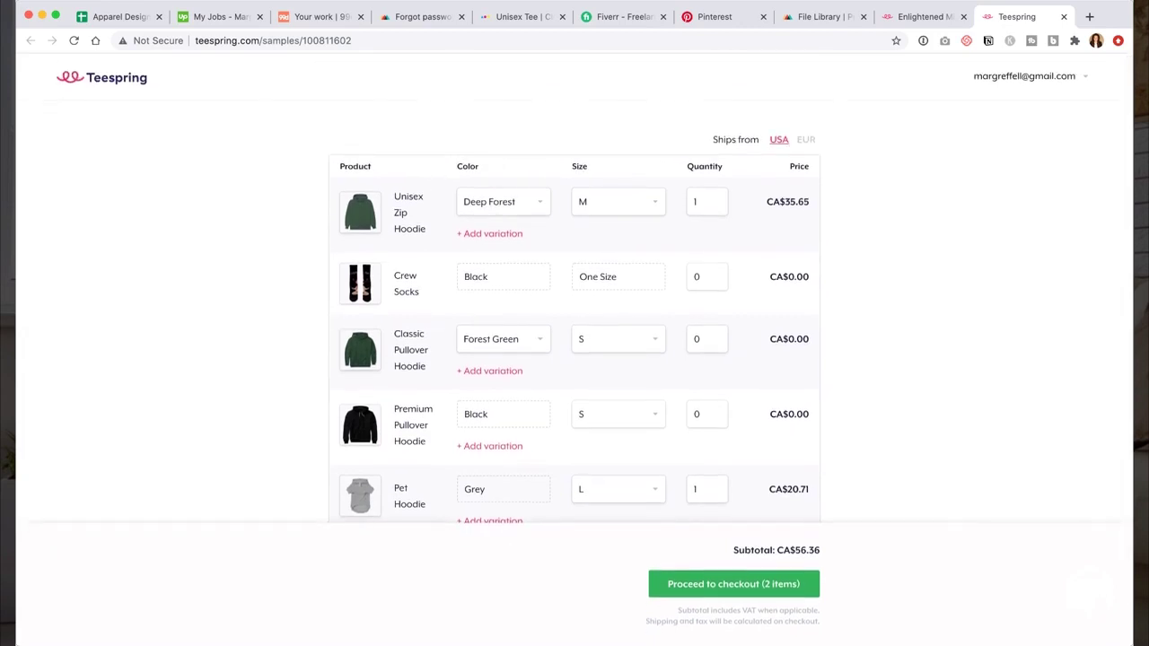